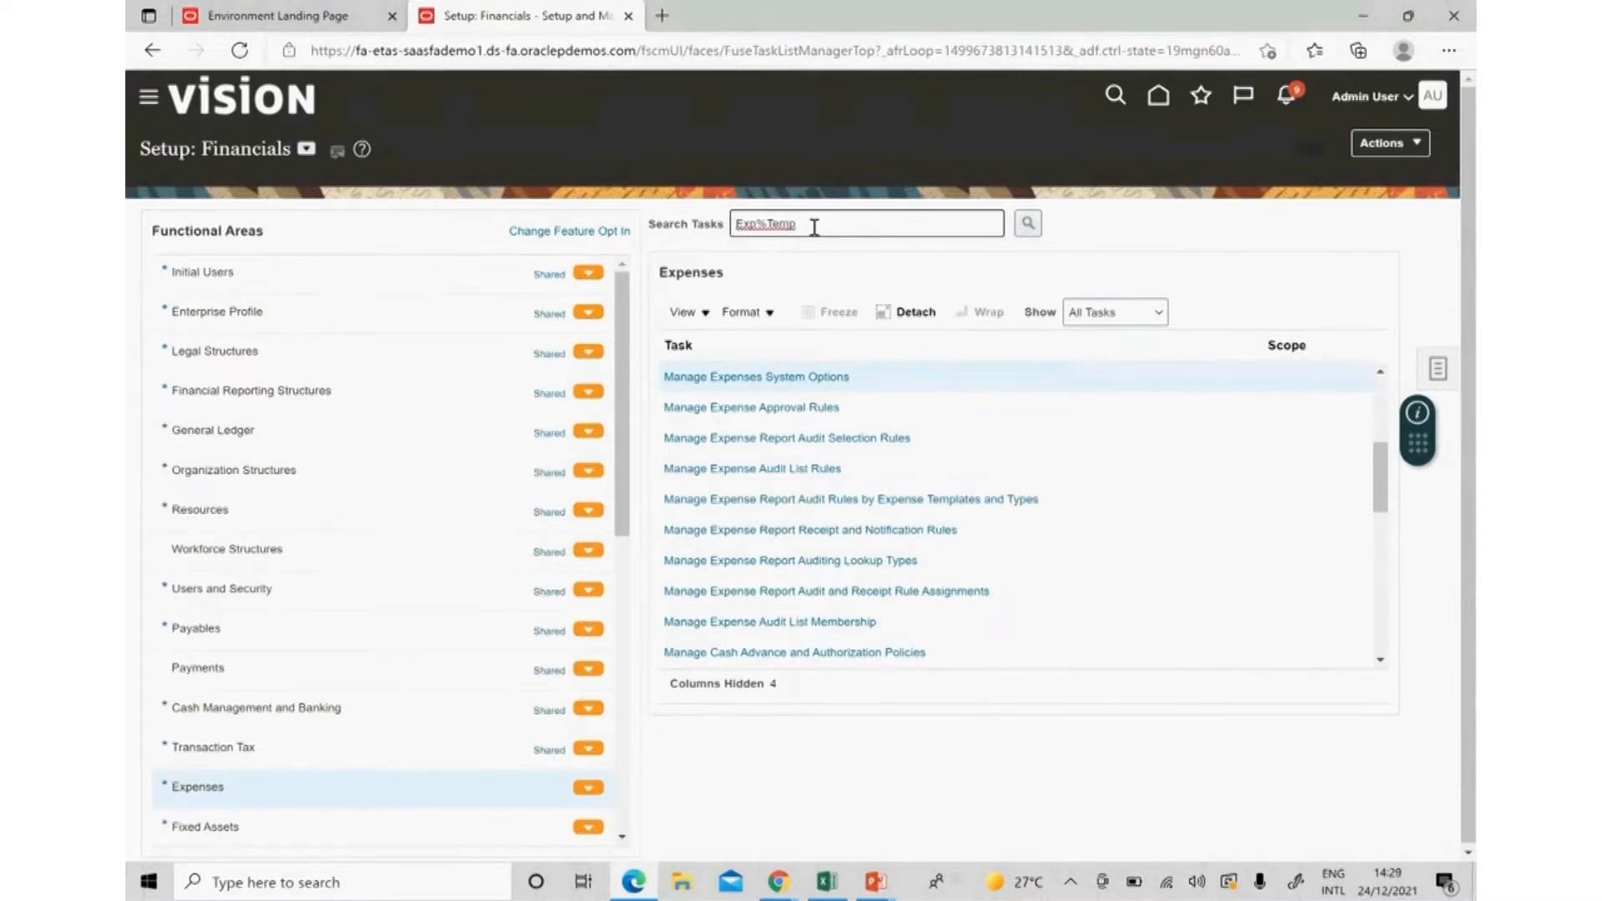
Open Manage Expense Report Templates from the Exp%Temp task search and start a new template.
key(Return)
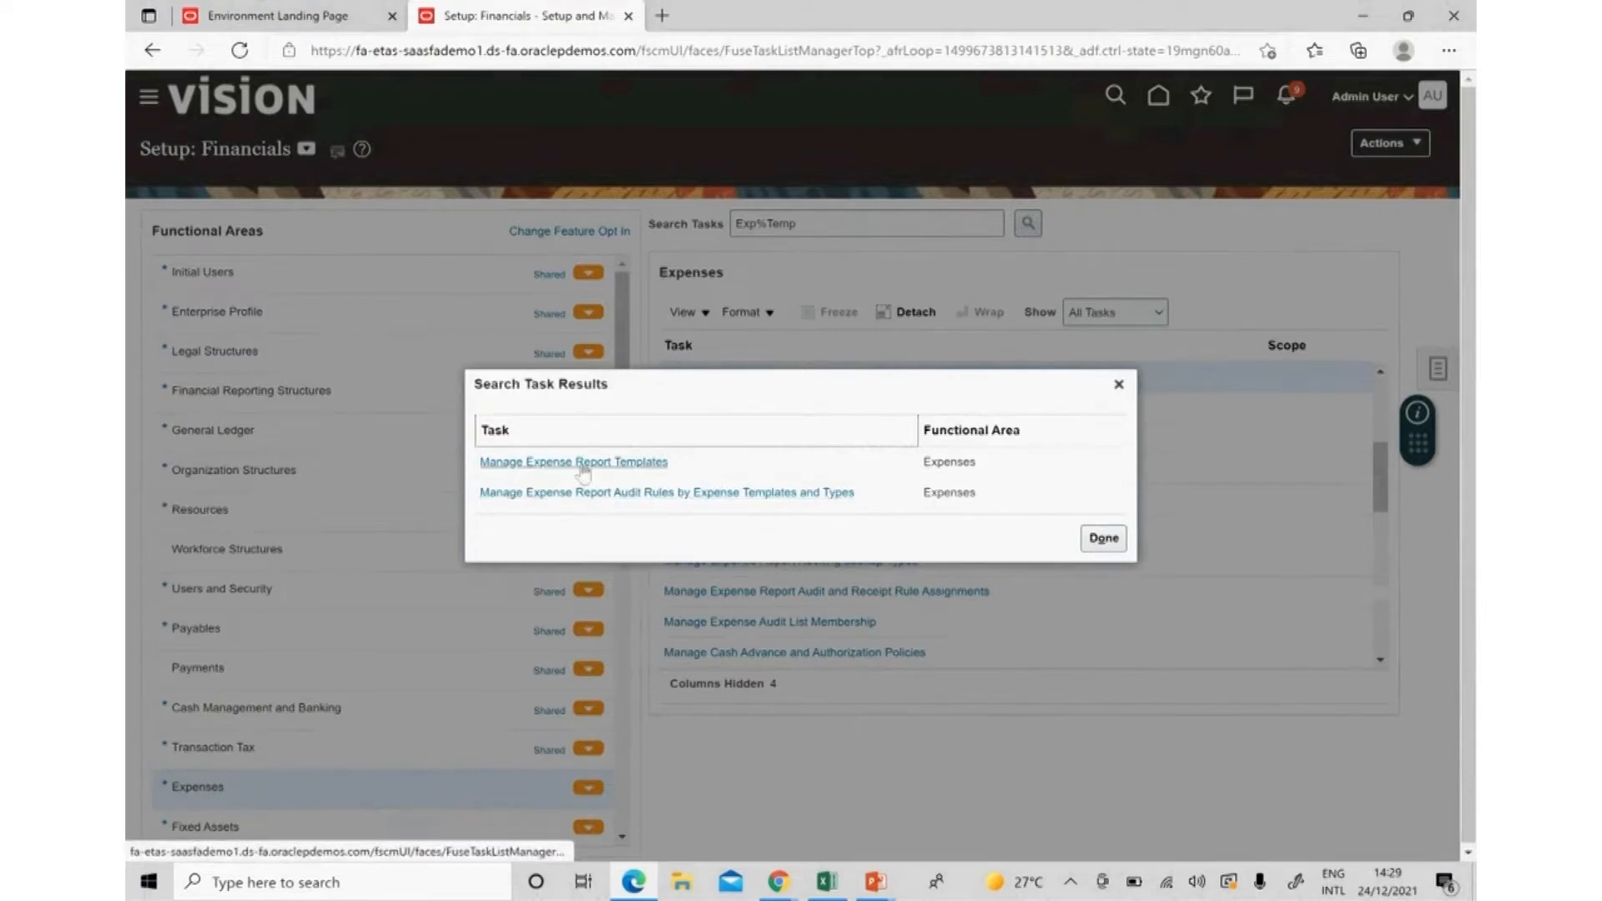
click(577, 463)
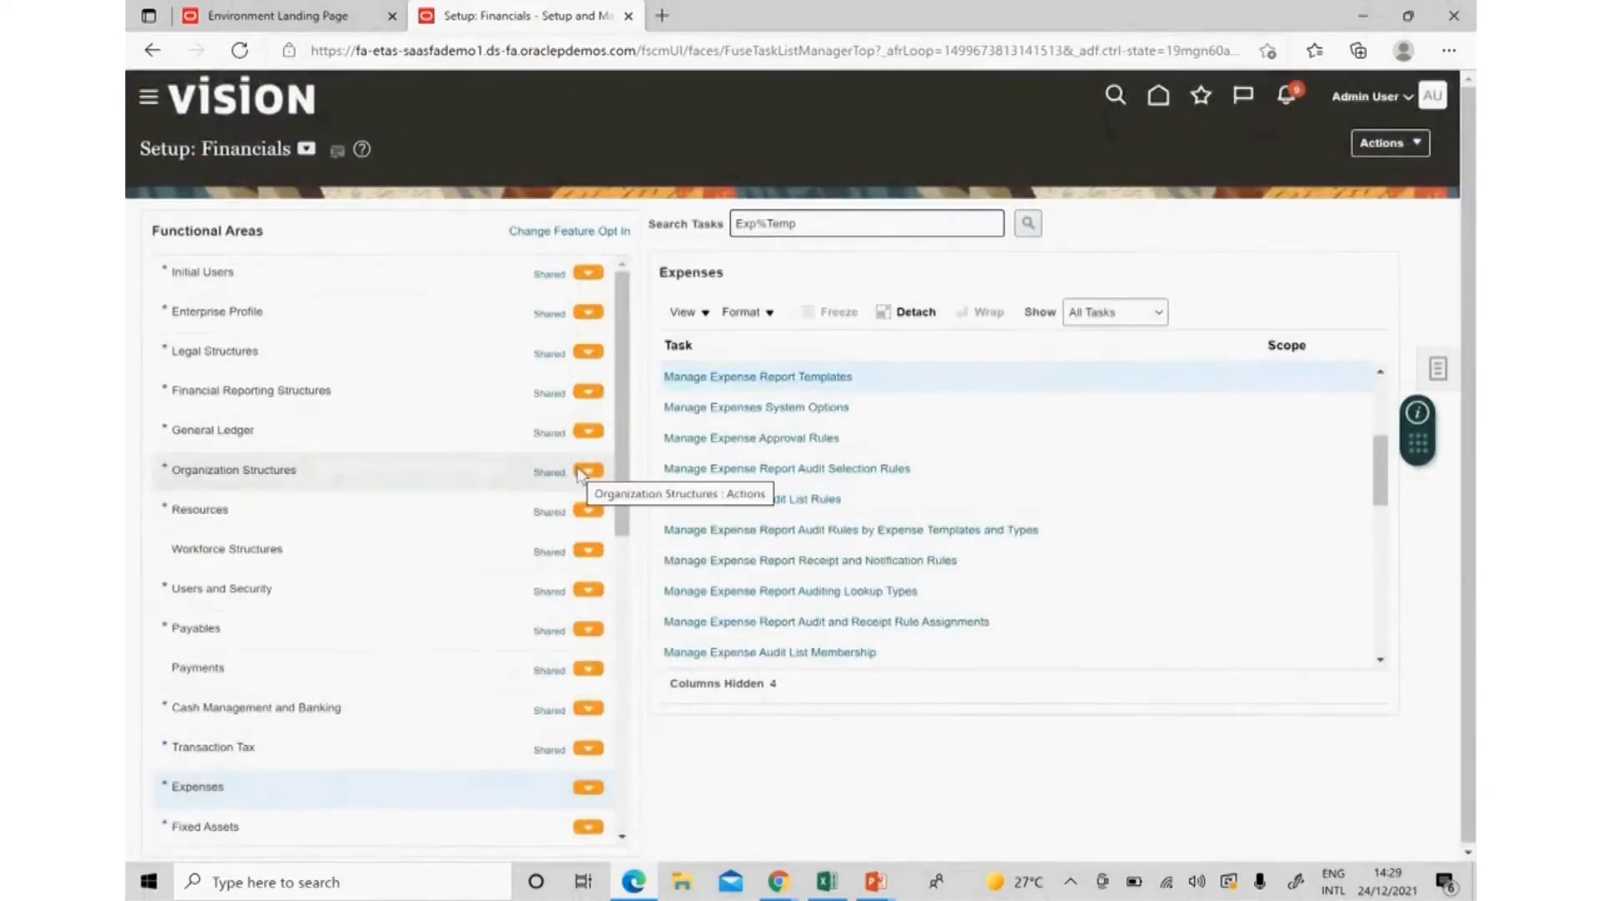
click(771, 378)
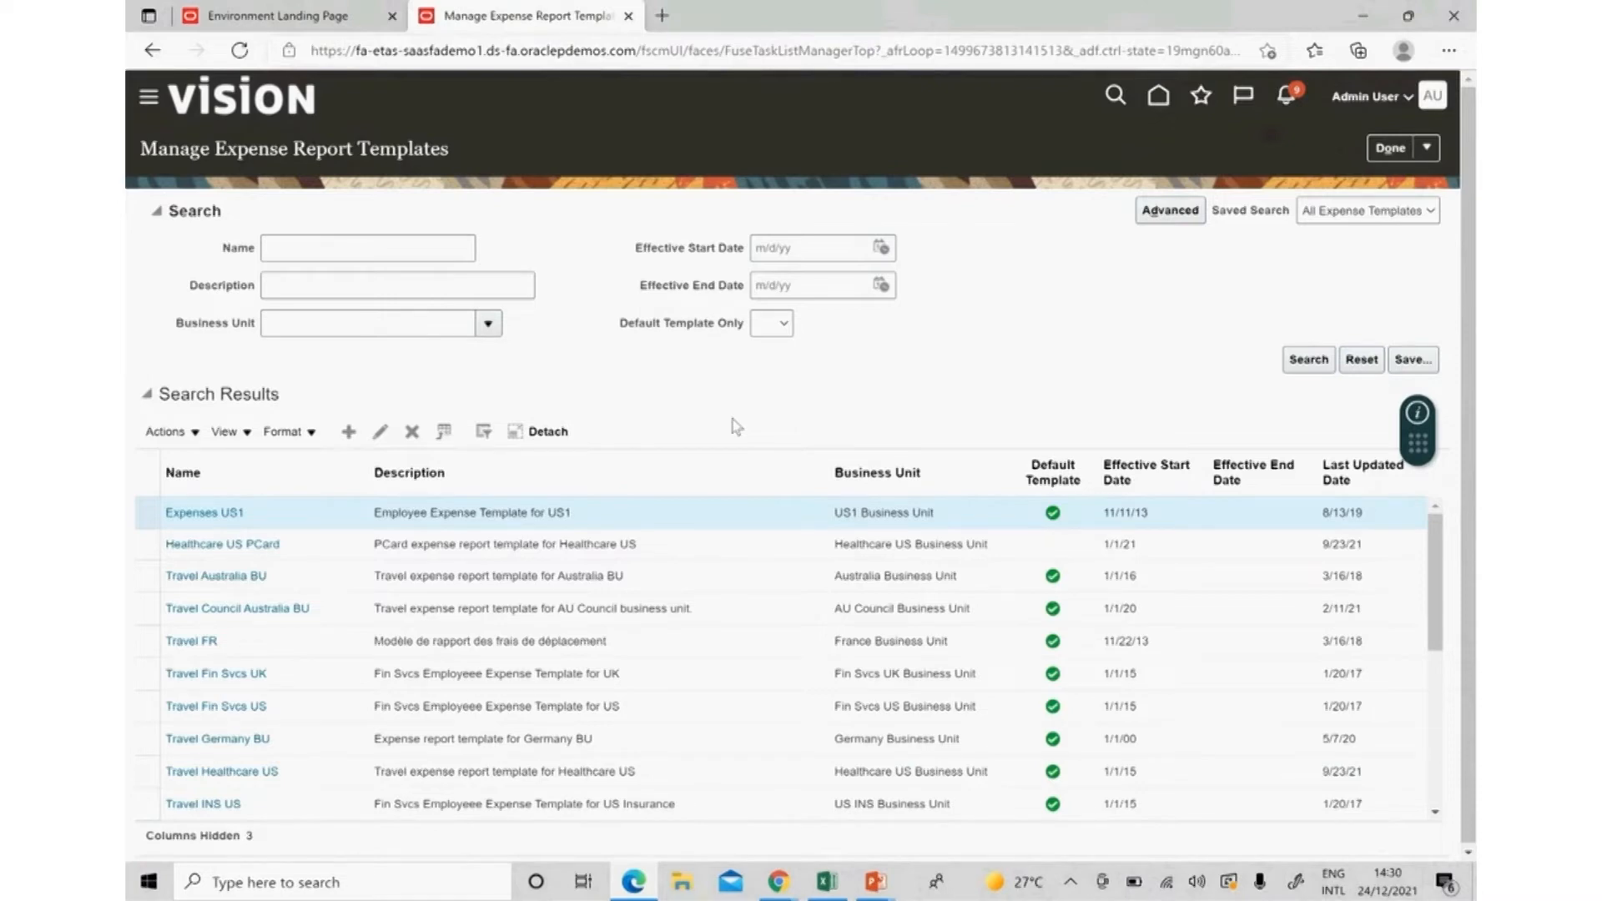
click(348, 433)
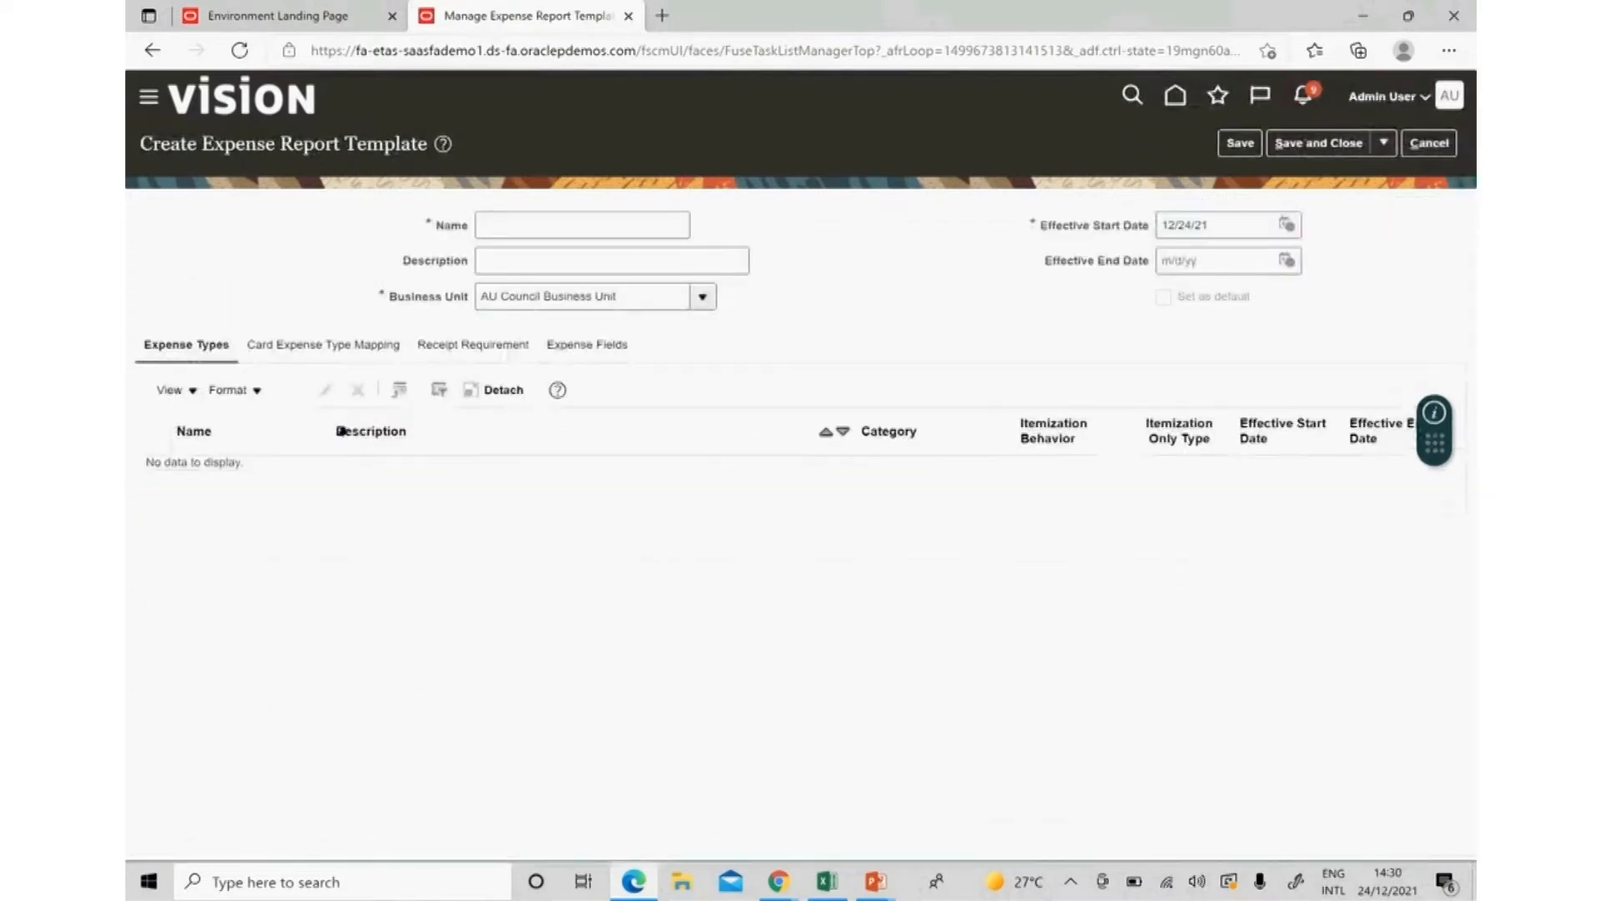
Name the new template 'Progress UK Expense Template'.
click(550, 227)
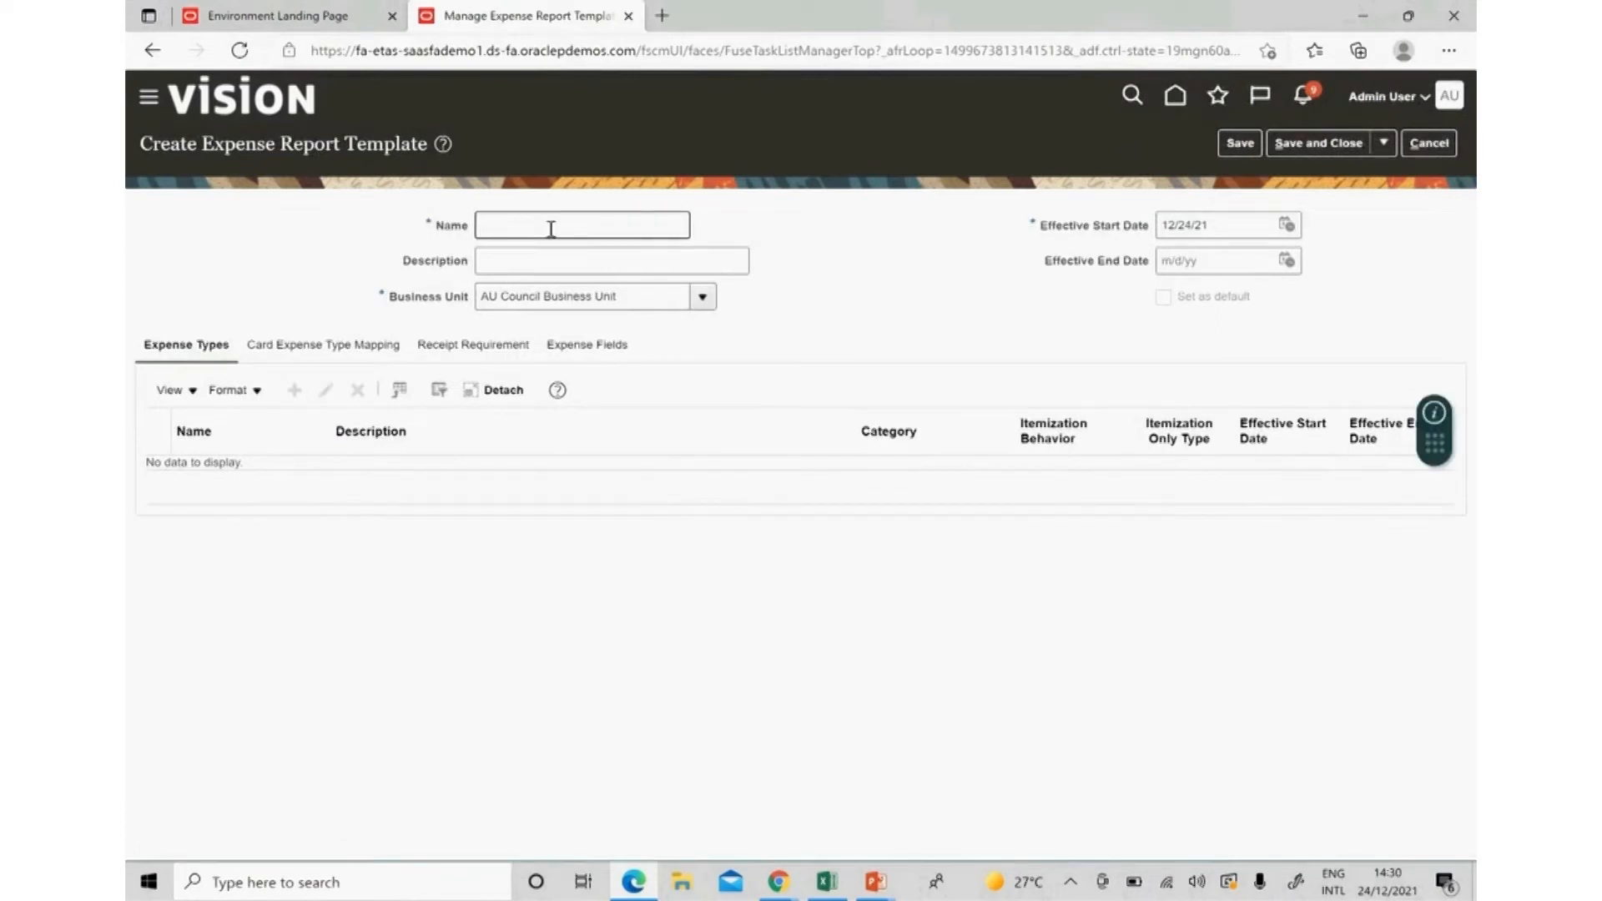
text(Progress UK)
text(Expense Template)
key(Tab)
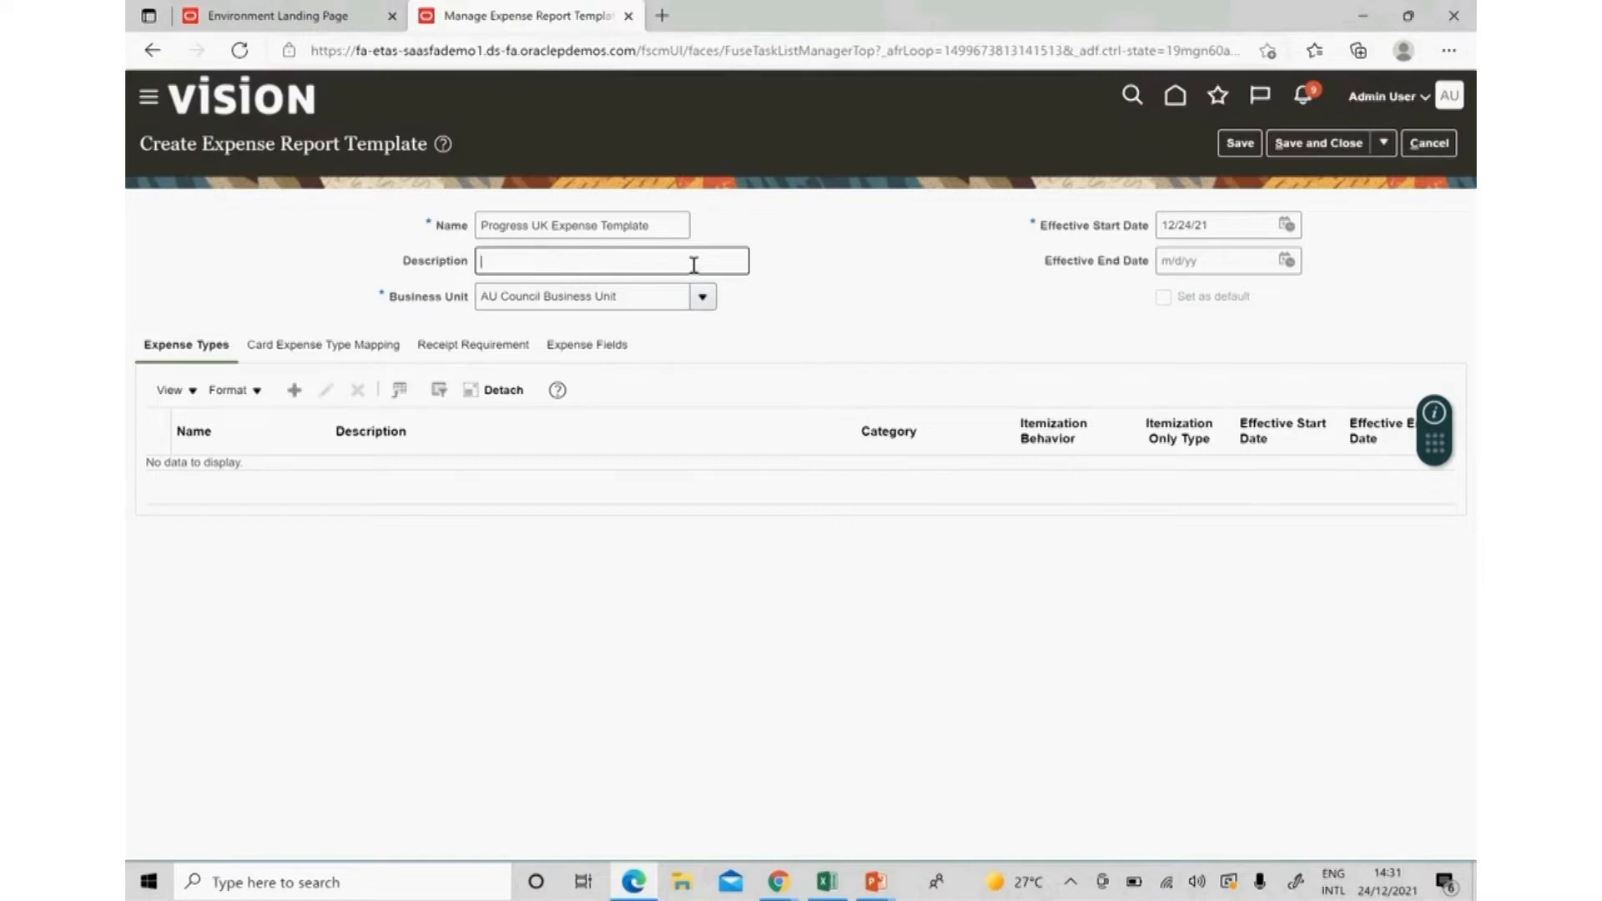
Set the business unit to Progress UK Business Unit and the effective start date to 1/1/21.
double_click(654, 302)
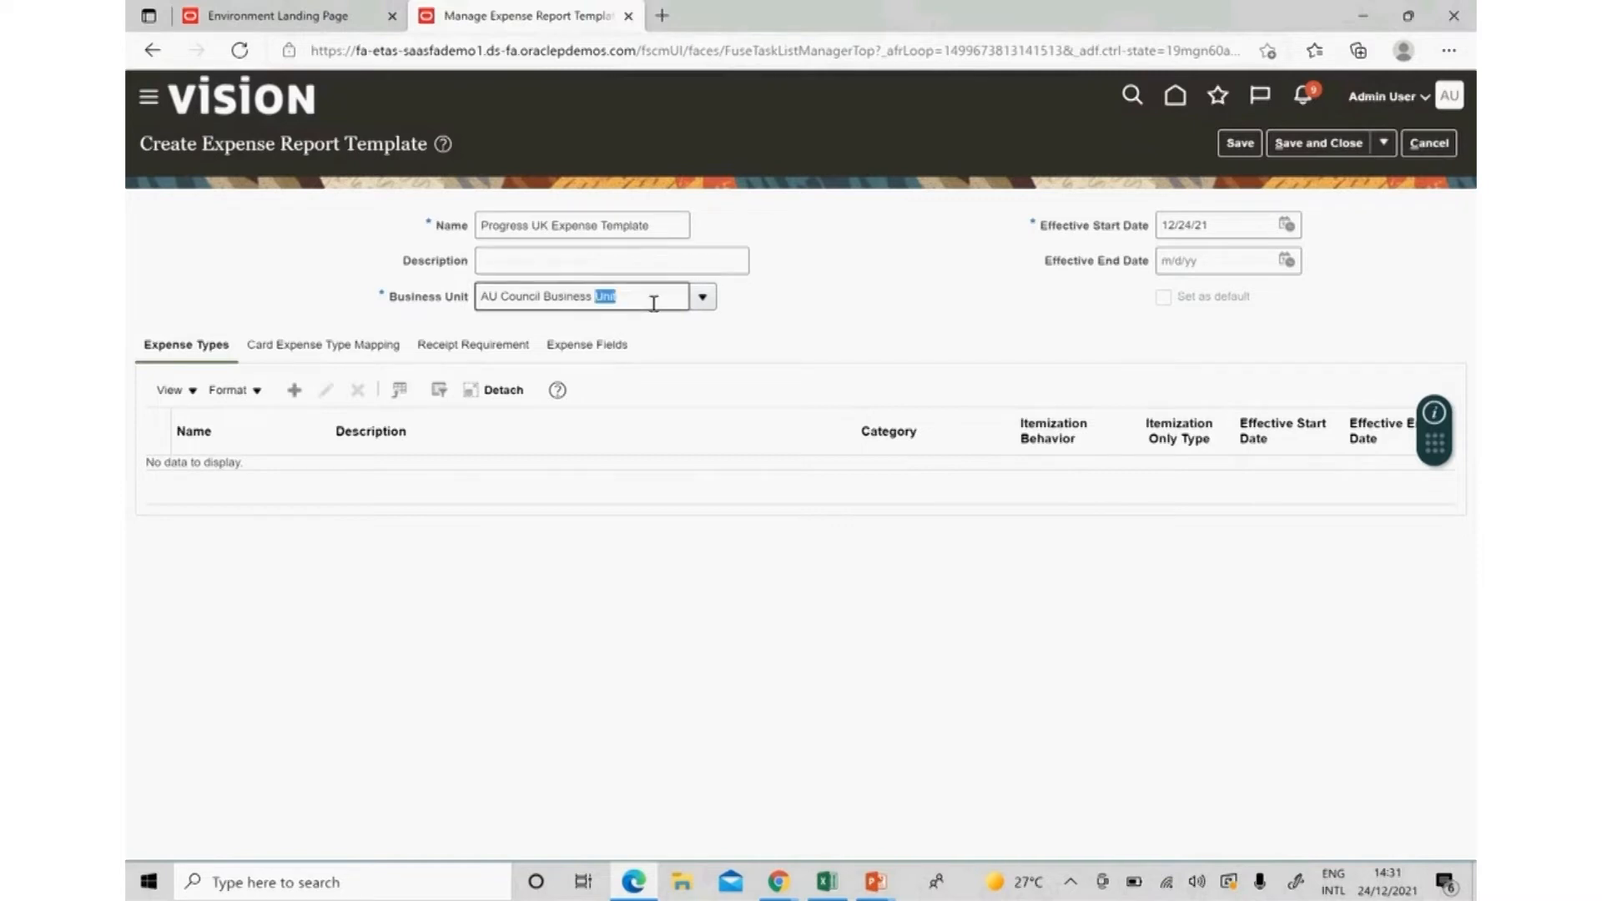
triple_click(654, 303)
text(Progress)
key(Tab)
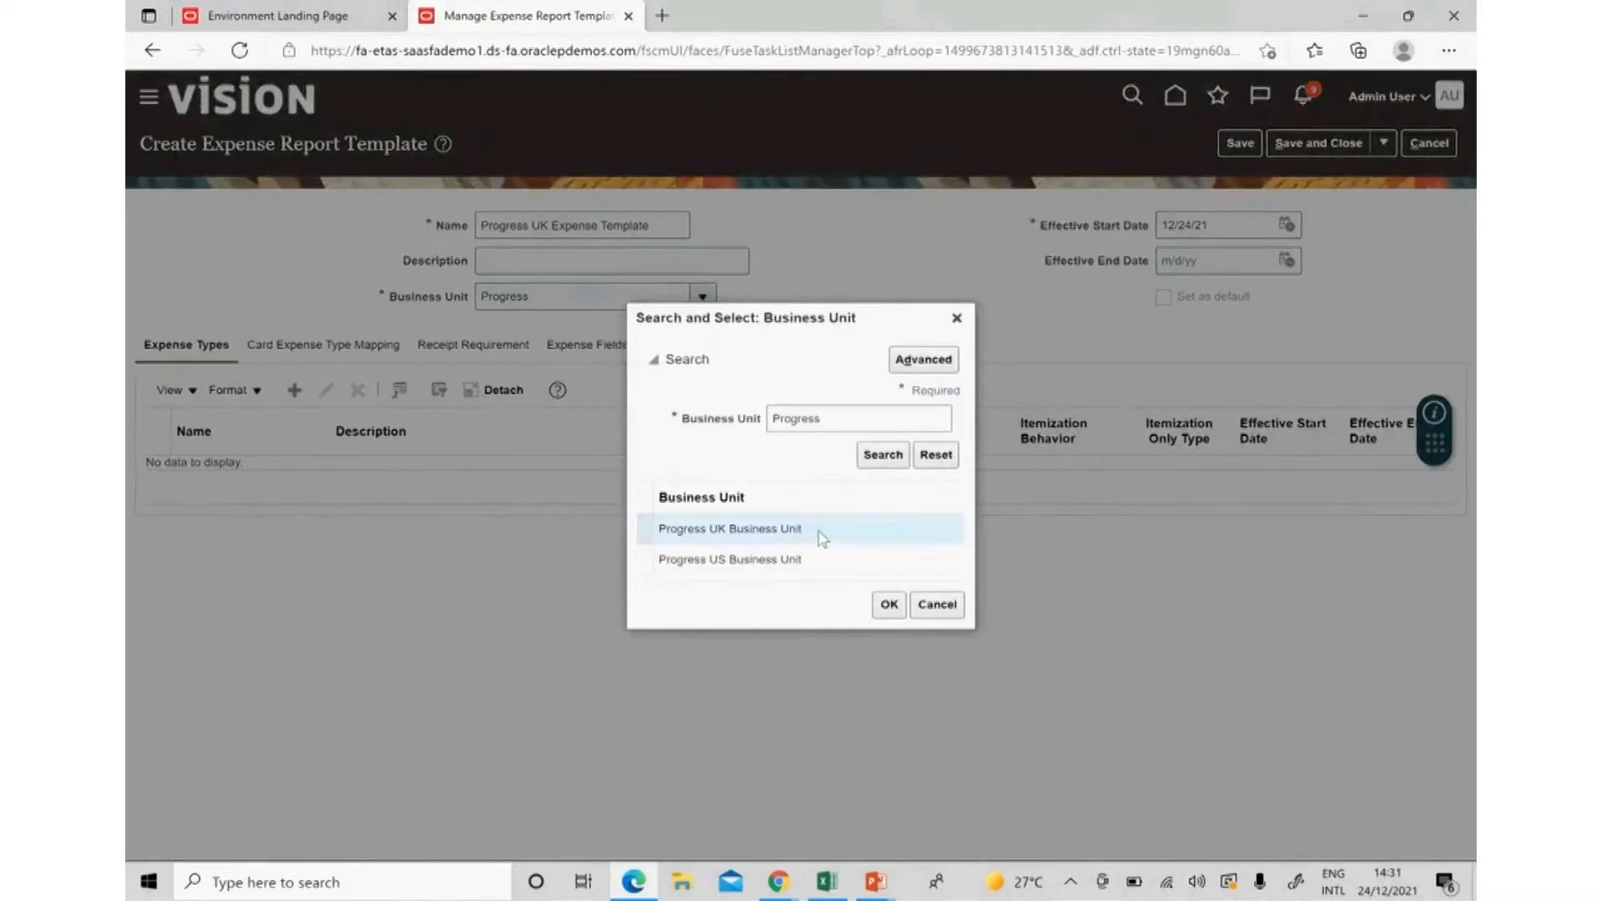
click(818, 529)
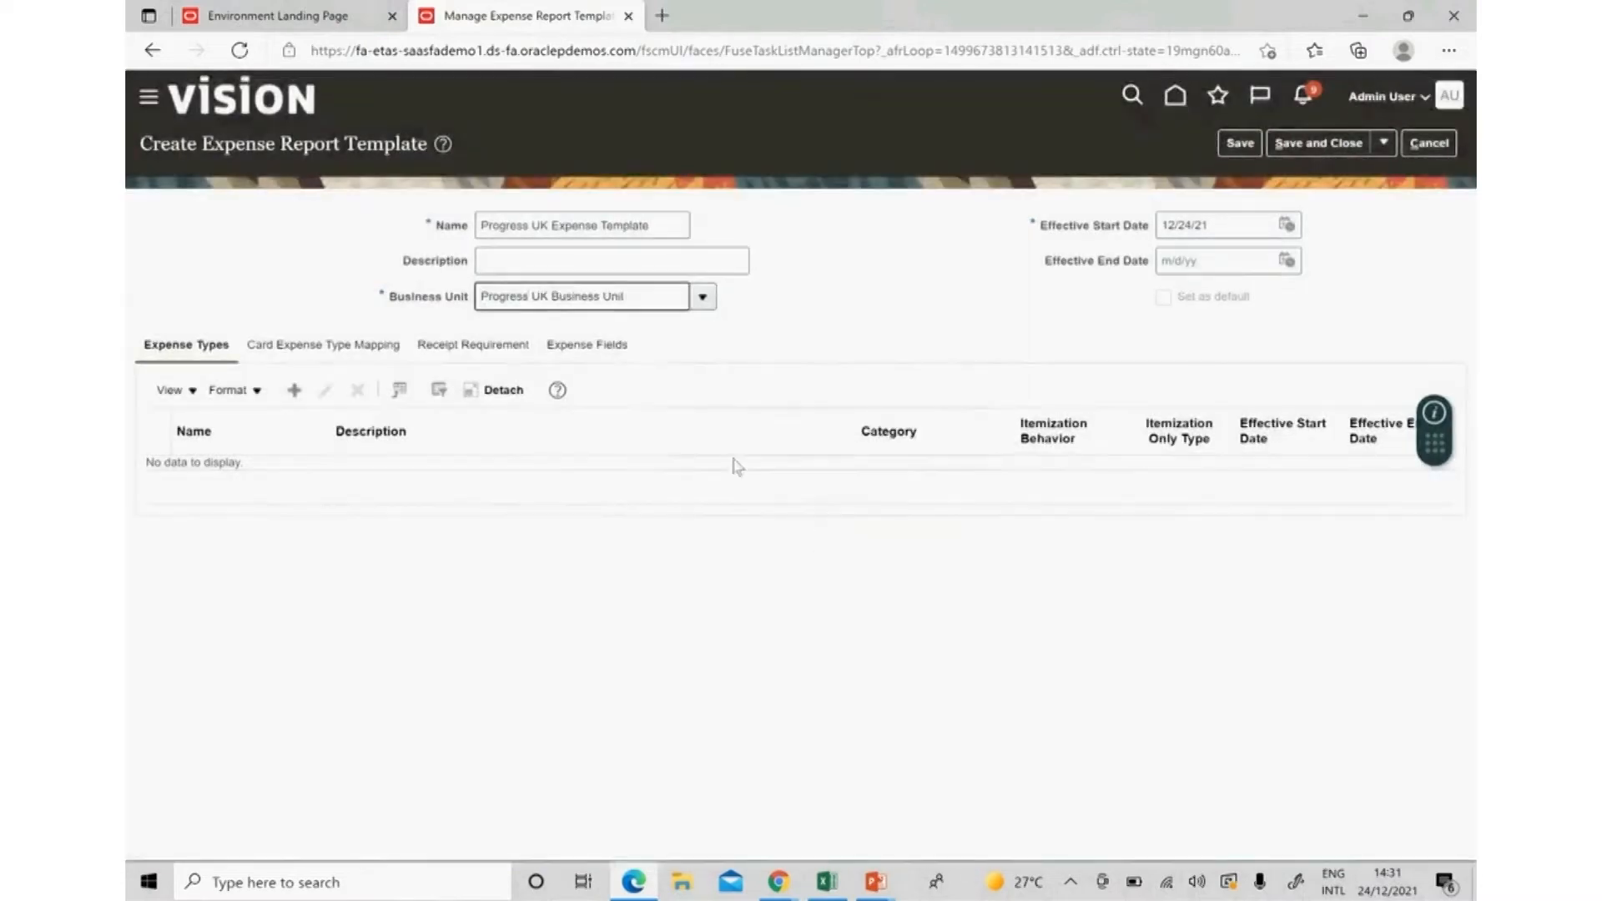
click(1206, 224)
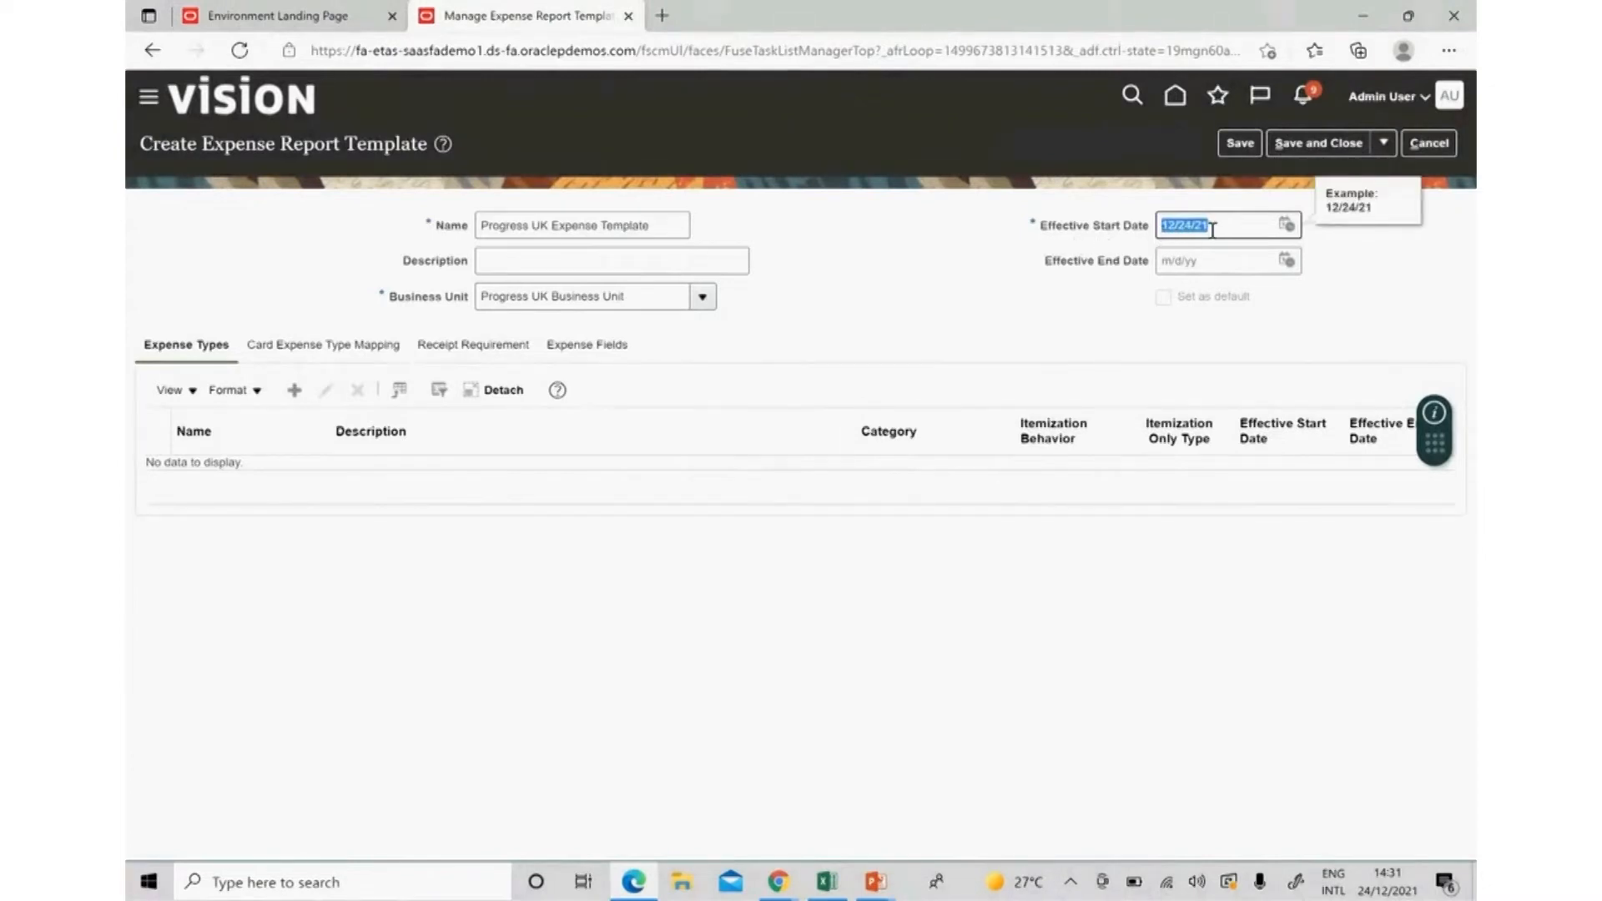
text(1/1/21)
key(Tab)
click(1064, 287)
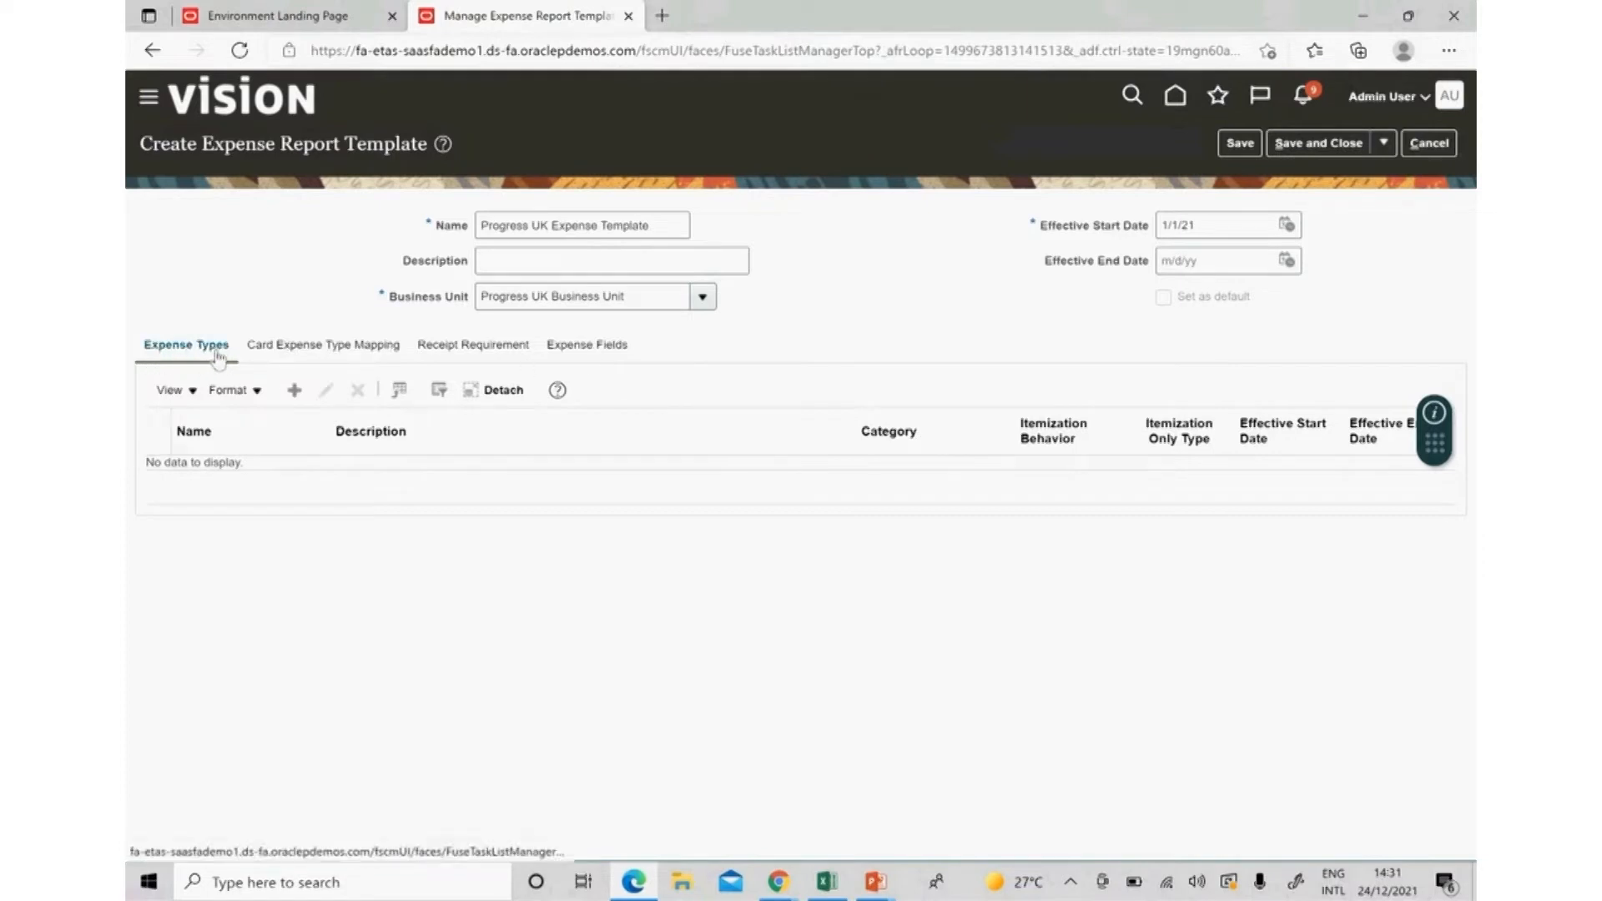
click(295, 390)
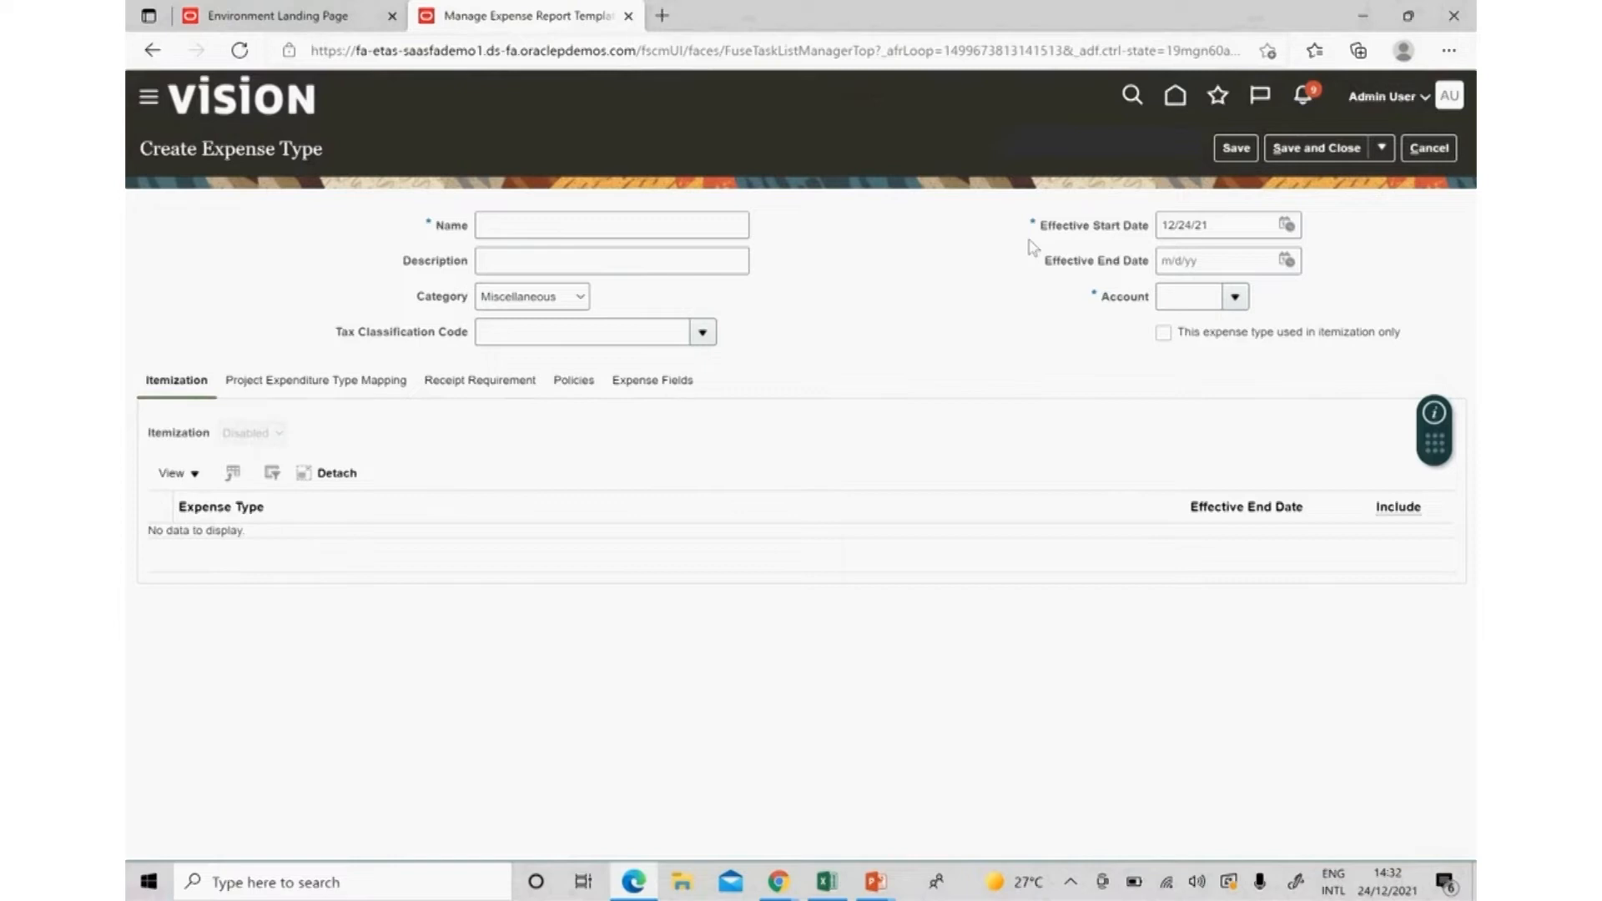
Name the new expense type Airfare and choose Airfare as its category.
click(693, 223)
text(Air)
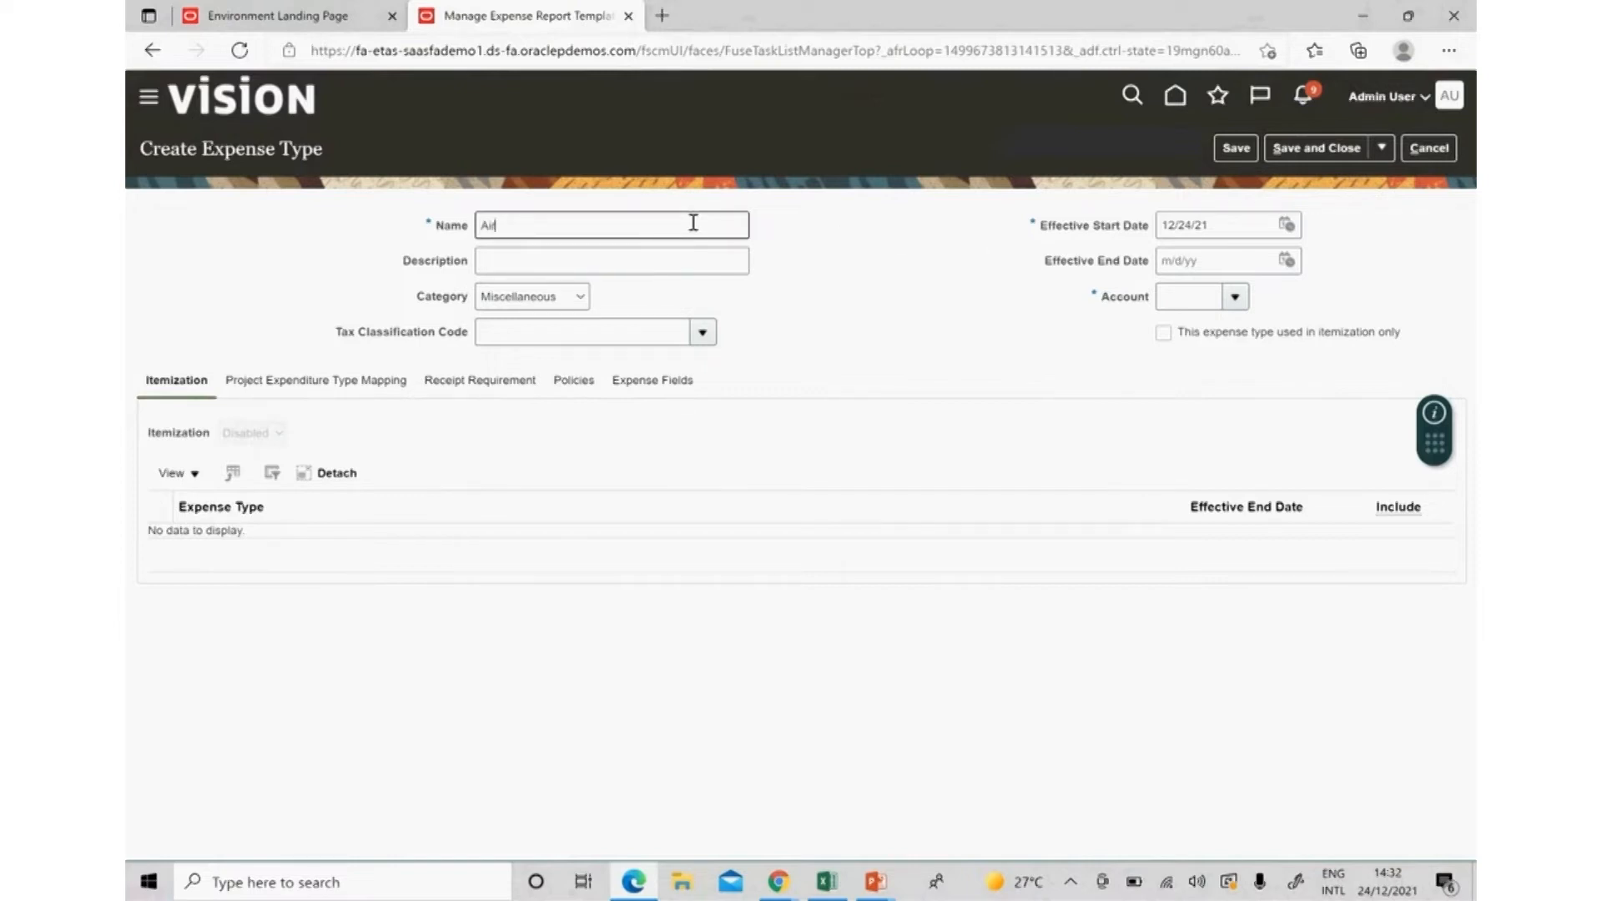
text(fare)
key(Tab)
key(Tab)
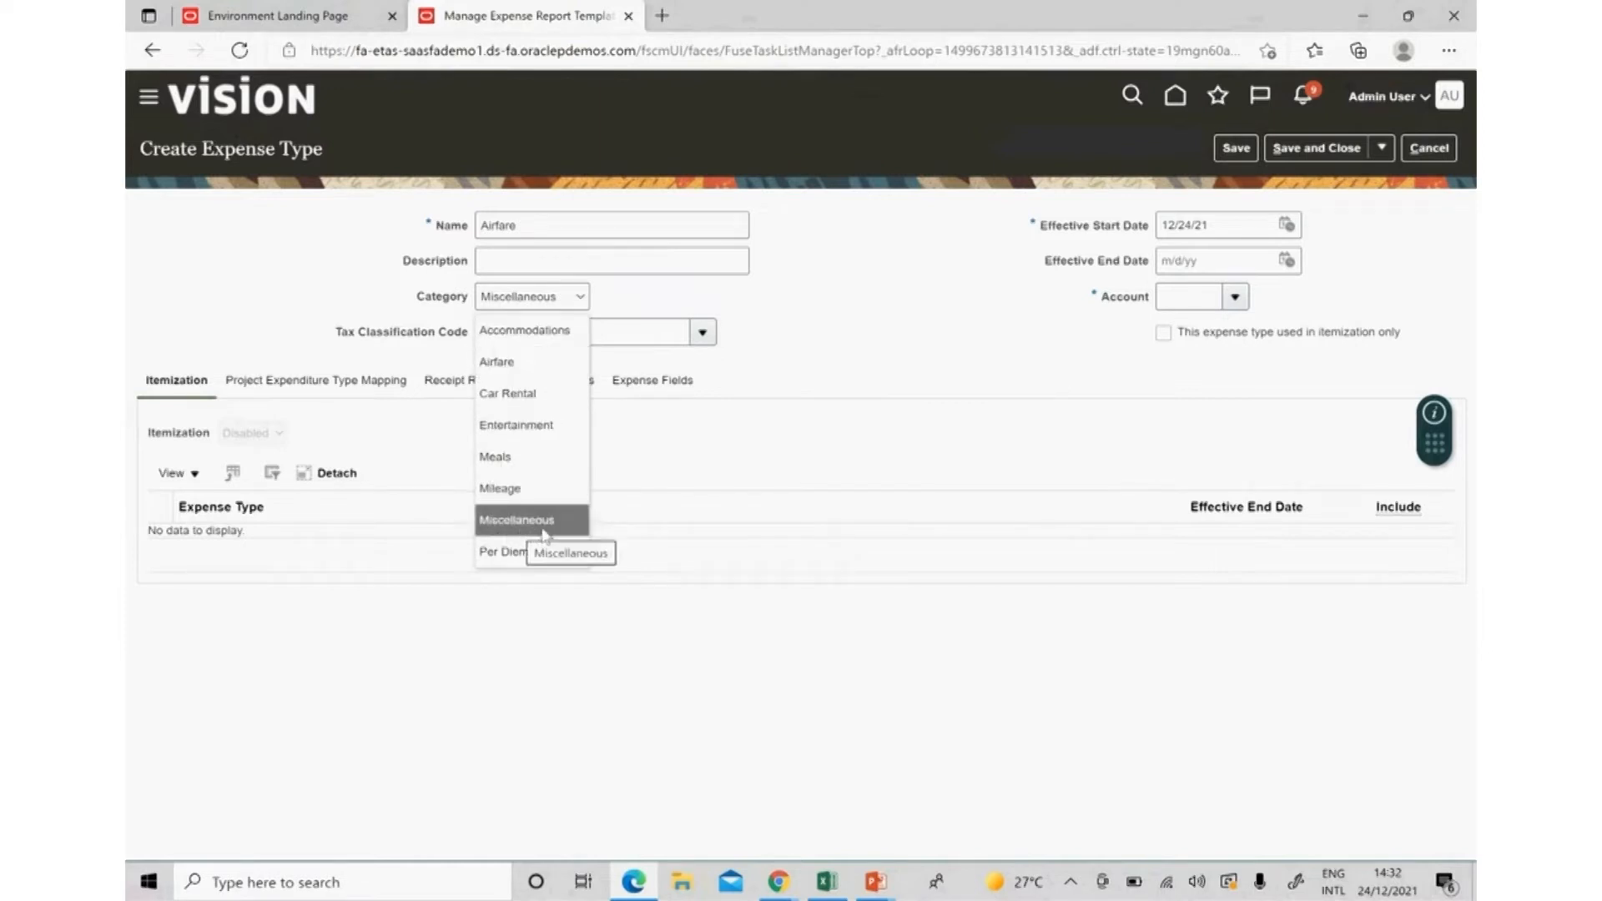
click(528, 362)
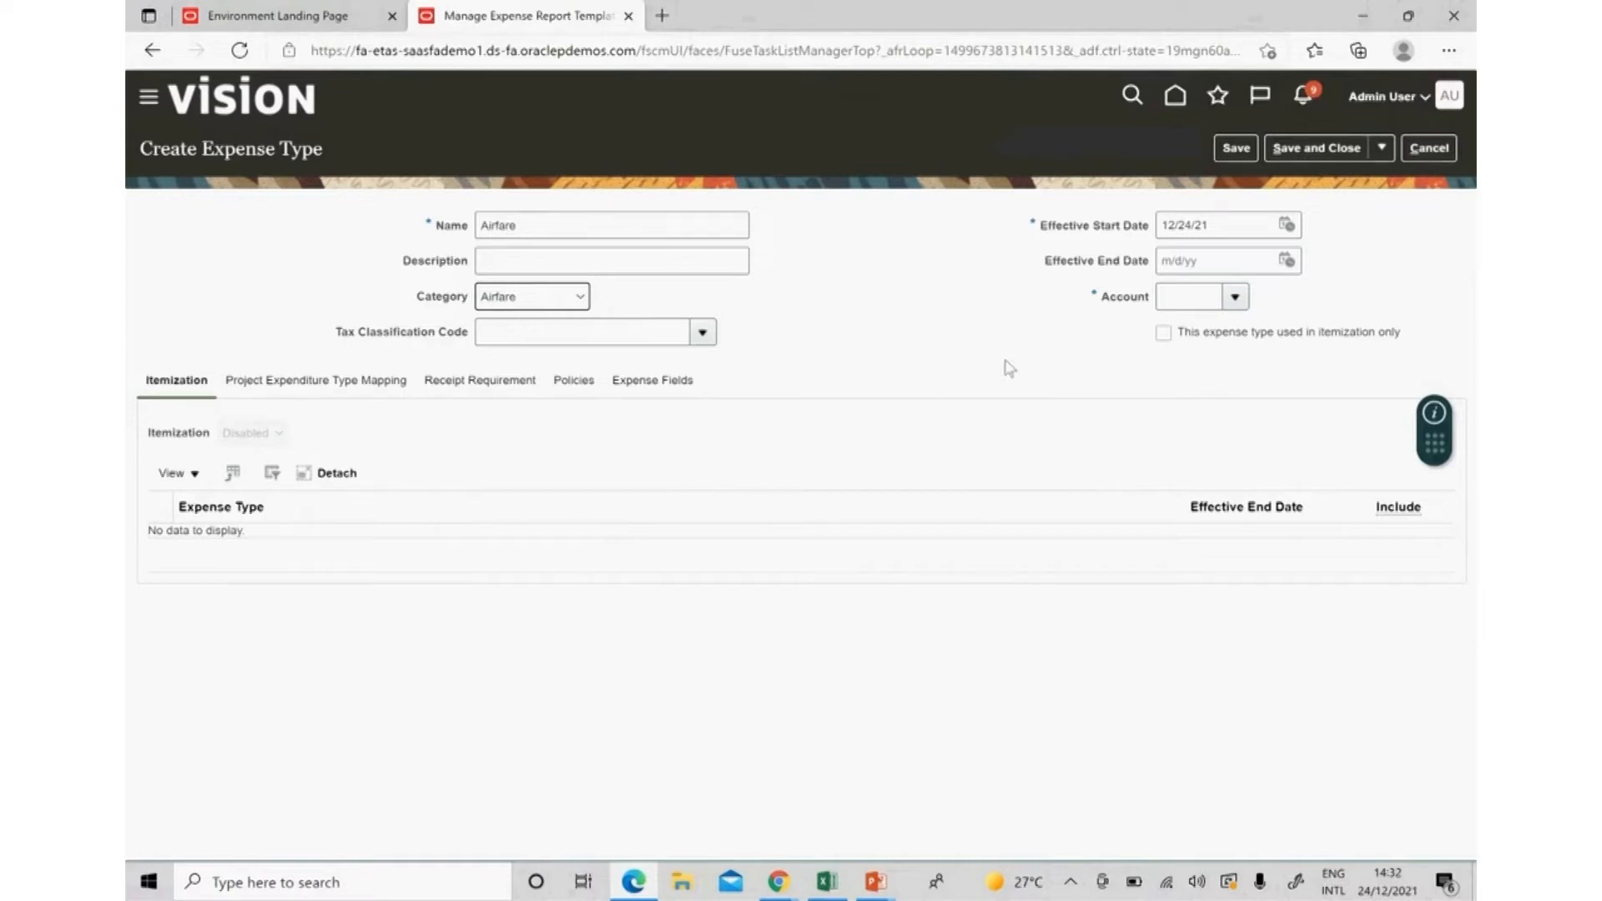
Give Airfare start date 1/1/21 and account 53425 (Airfares), found by searching %Air.
click(1223, 221)
text(1/1/21)
key(Tab)
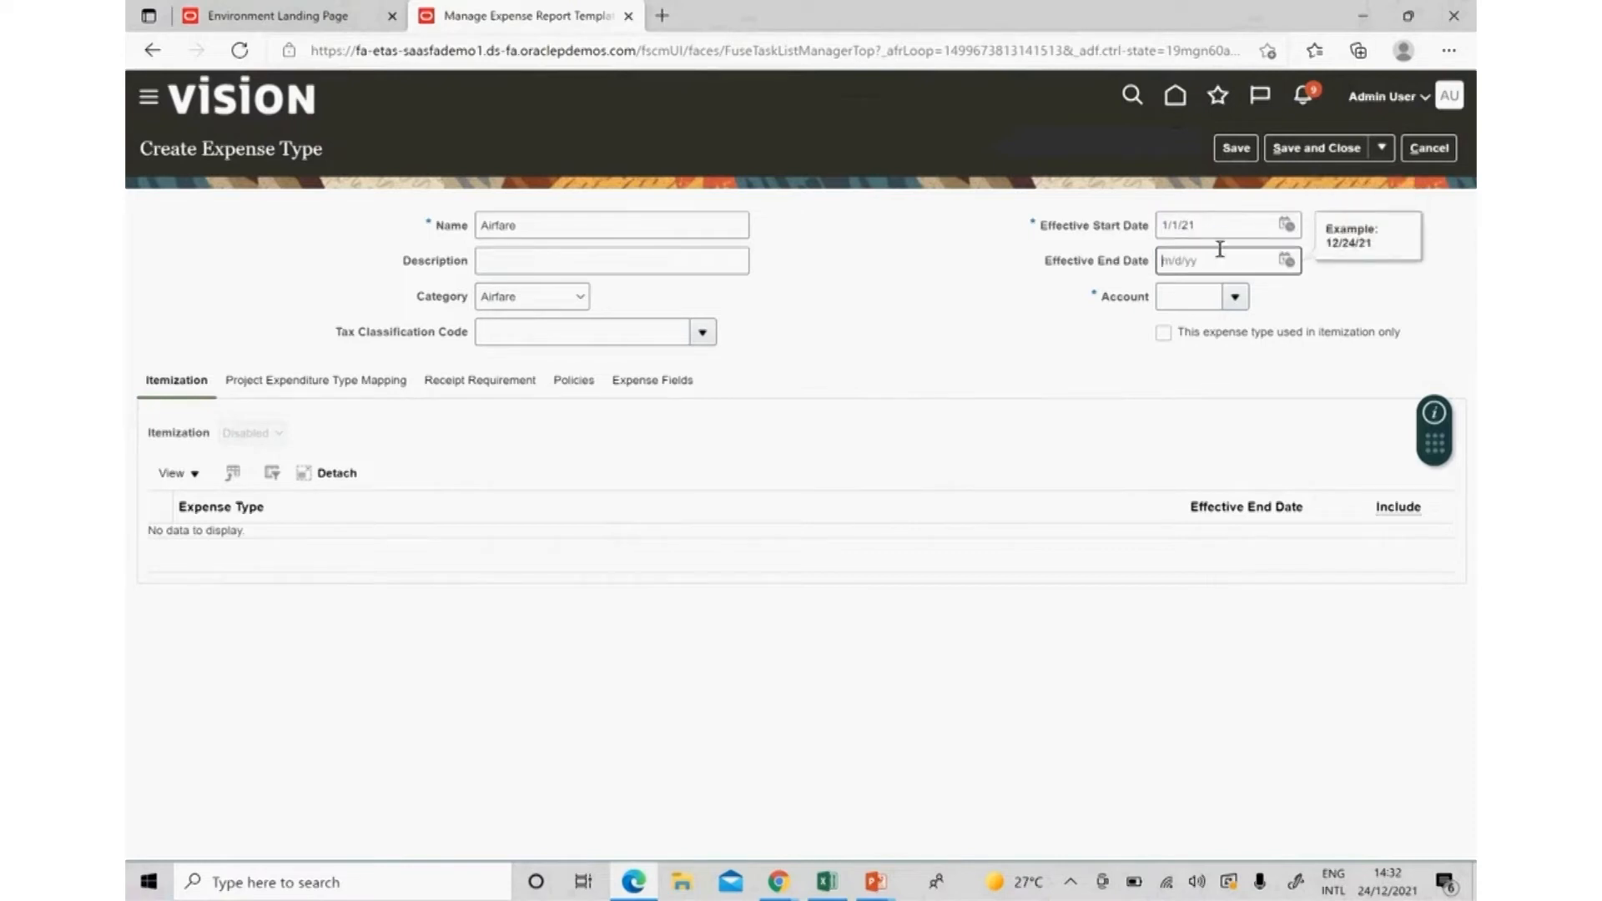
click(1232, 299)
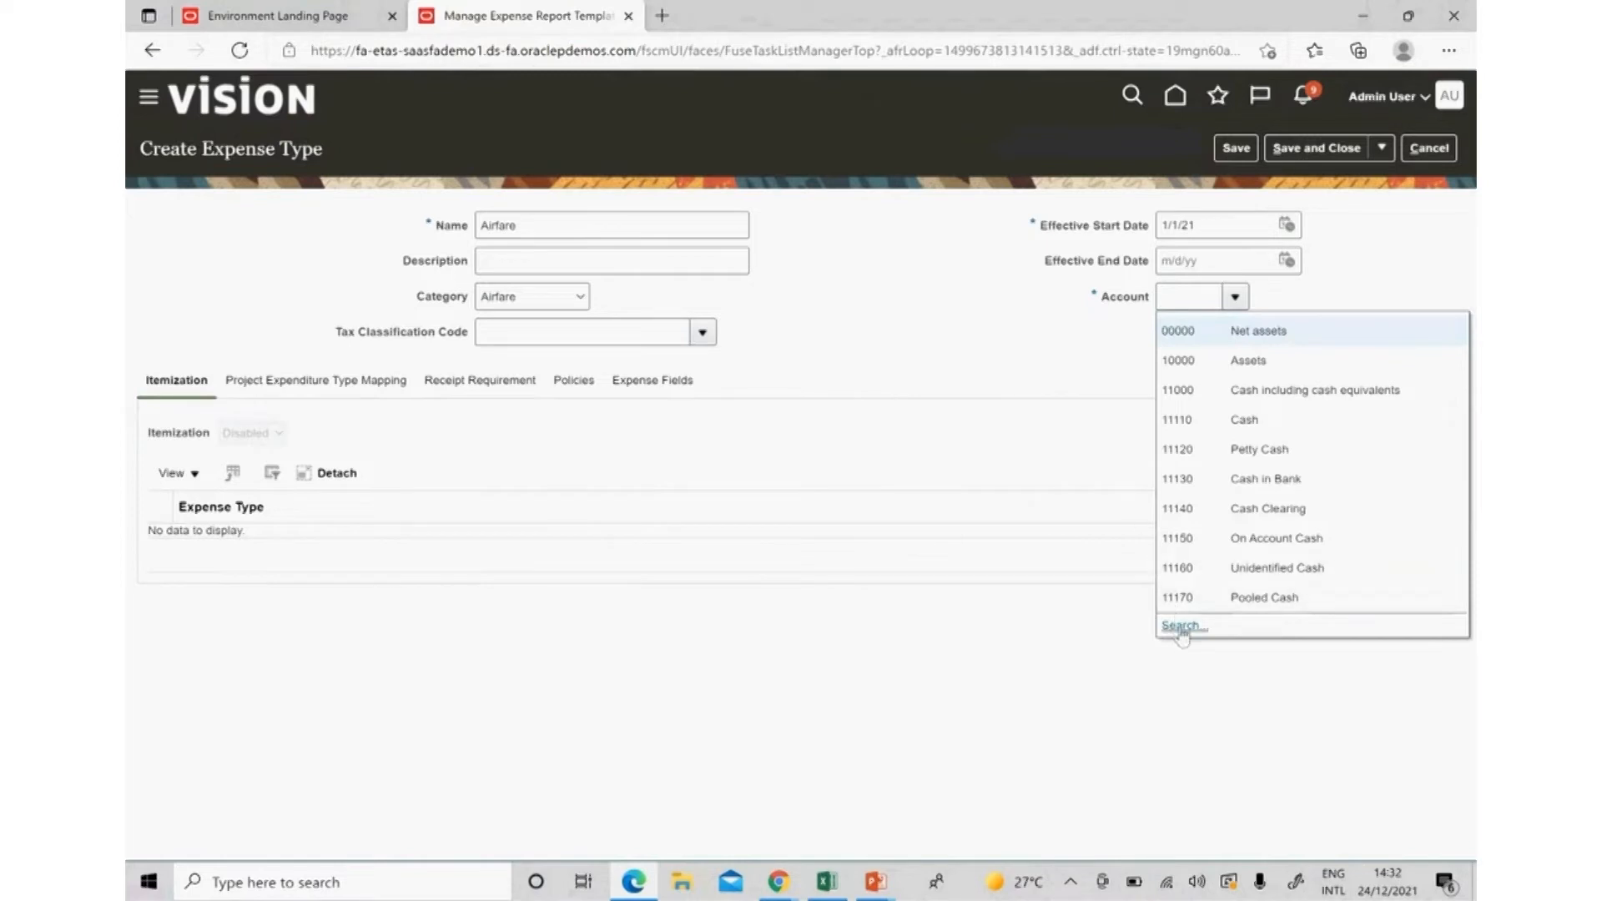
click(1180, 625)
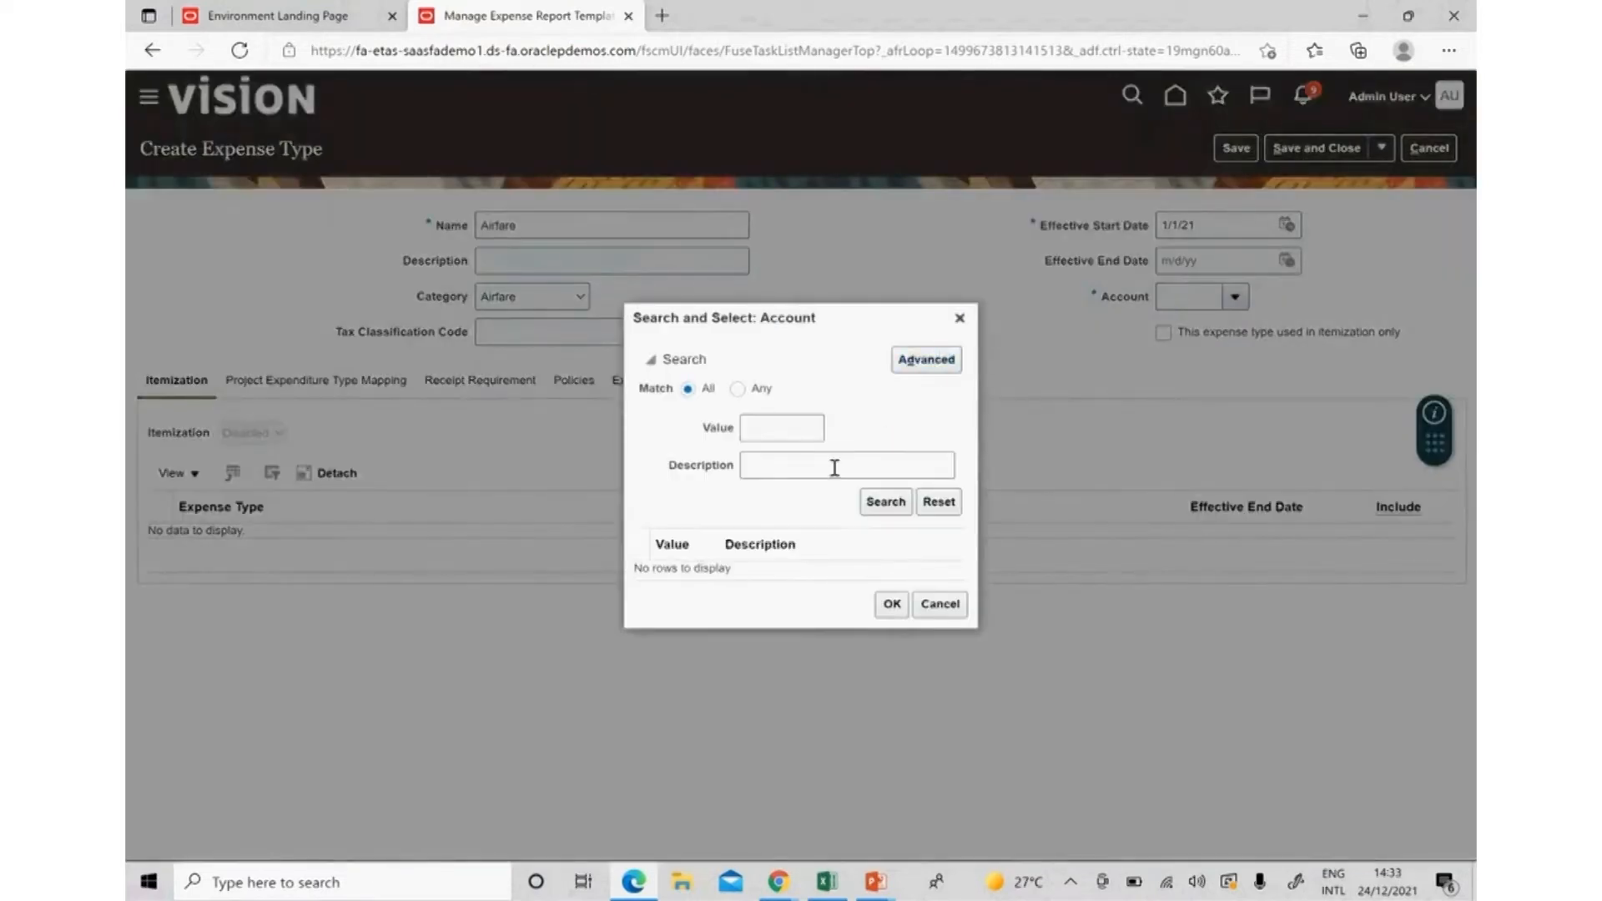
click(835, 467)
text(%Air)
key(Return)
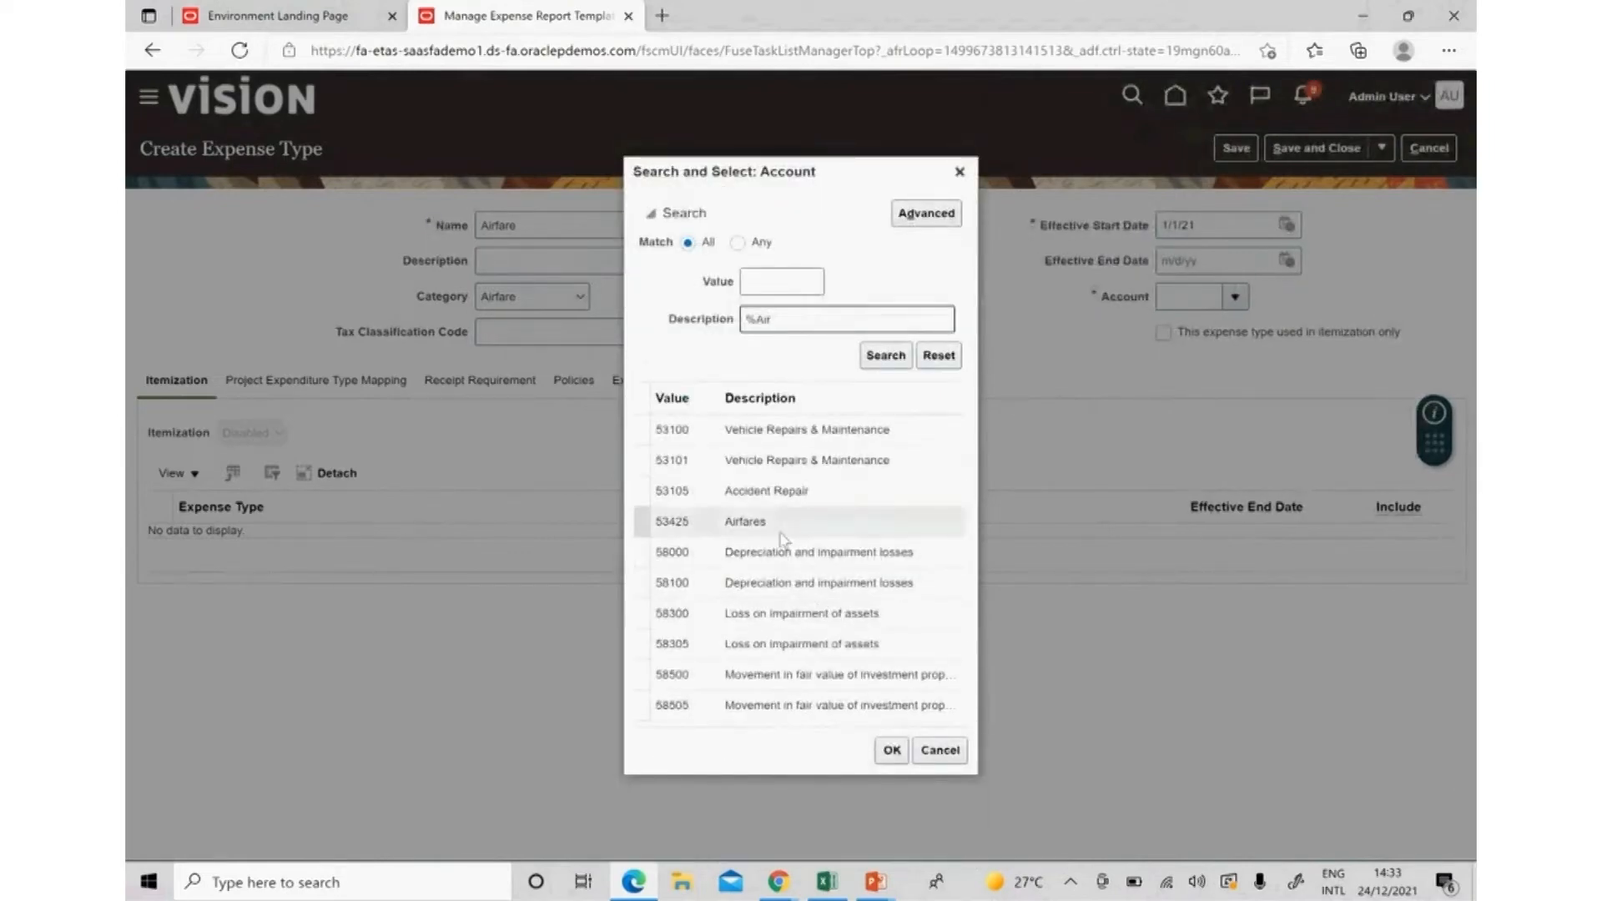
double_click(779, 526)
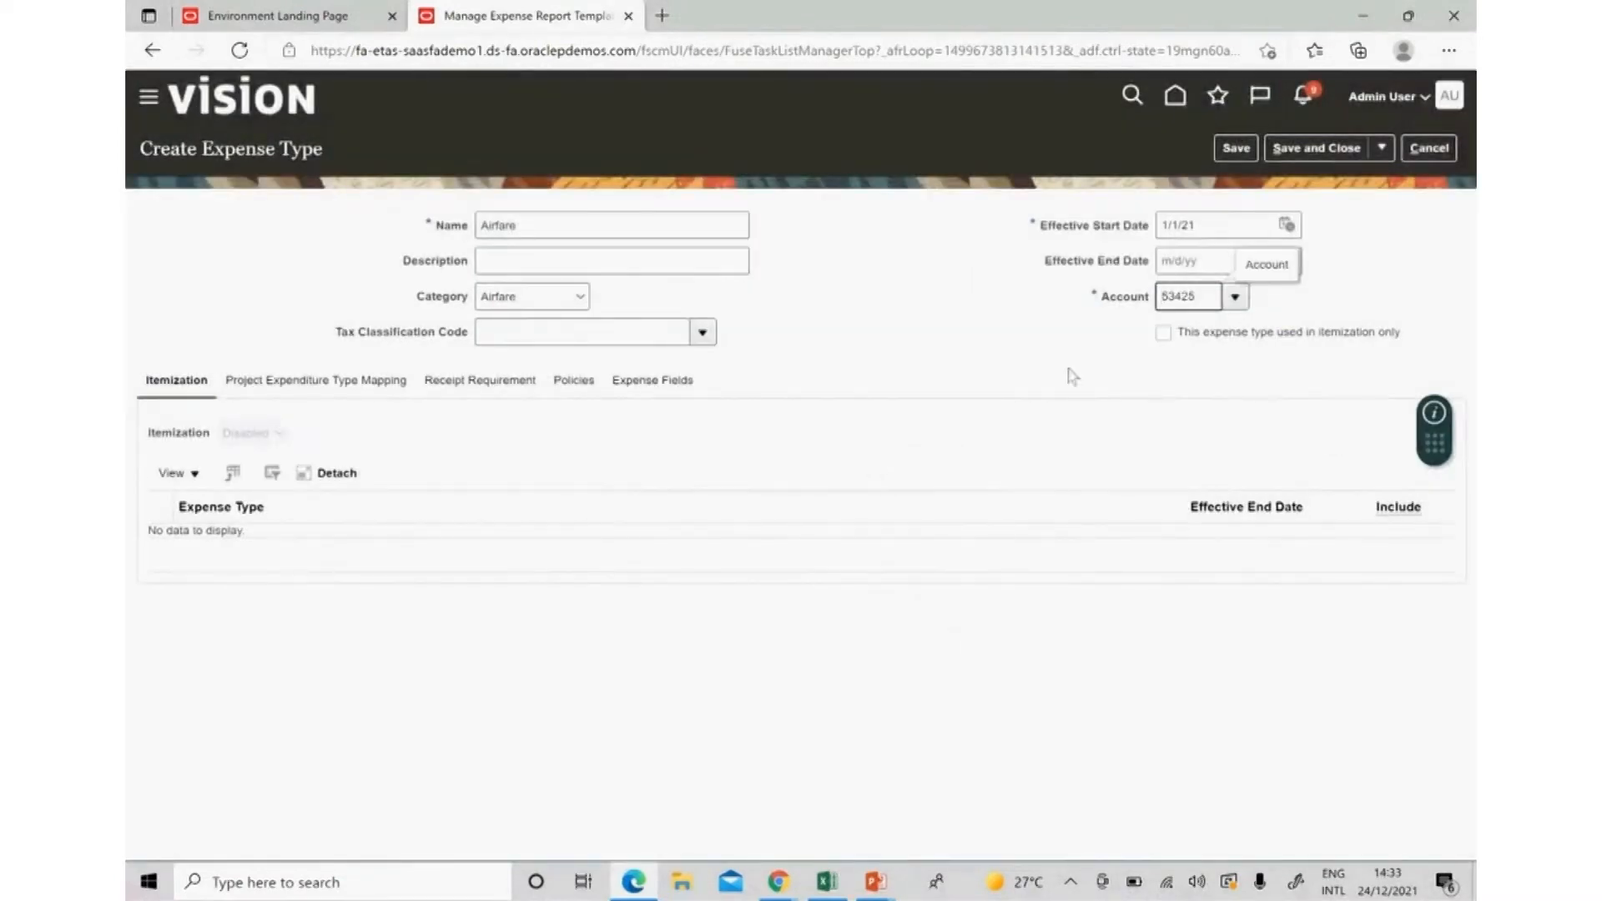
Save the Airfare expense type and mark it as used in itemization only.
click(1033, 363)
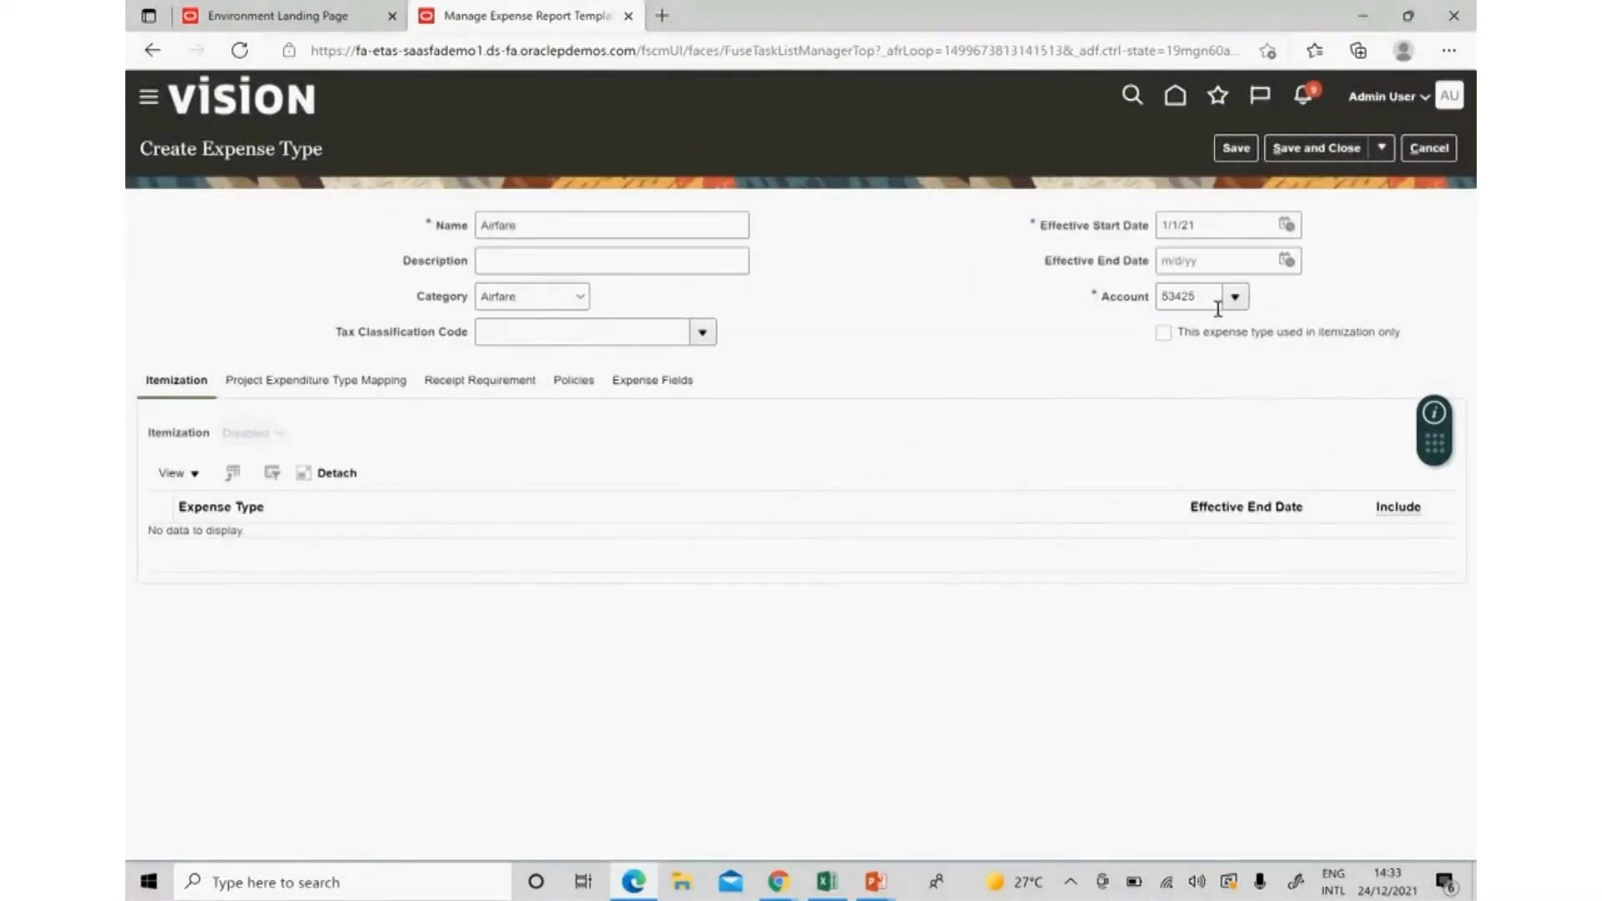
click(1236, 149)
click(1164, 334)
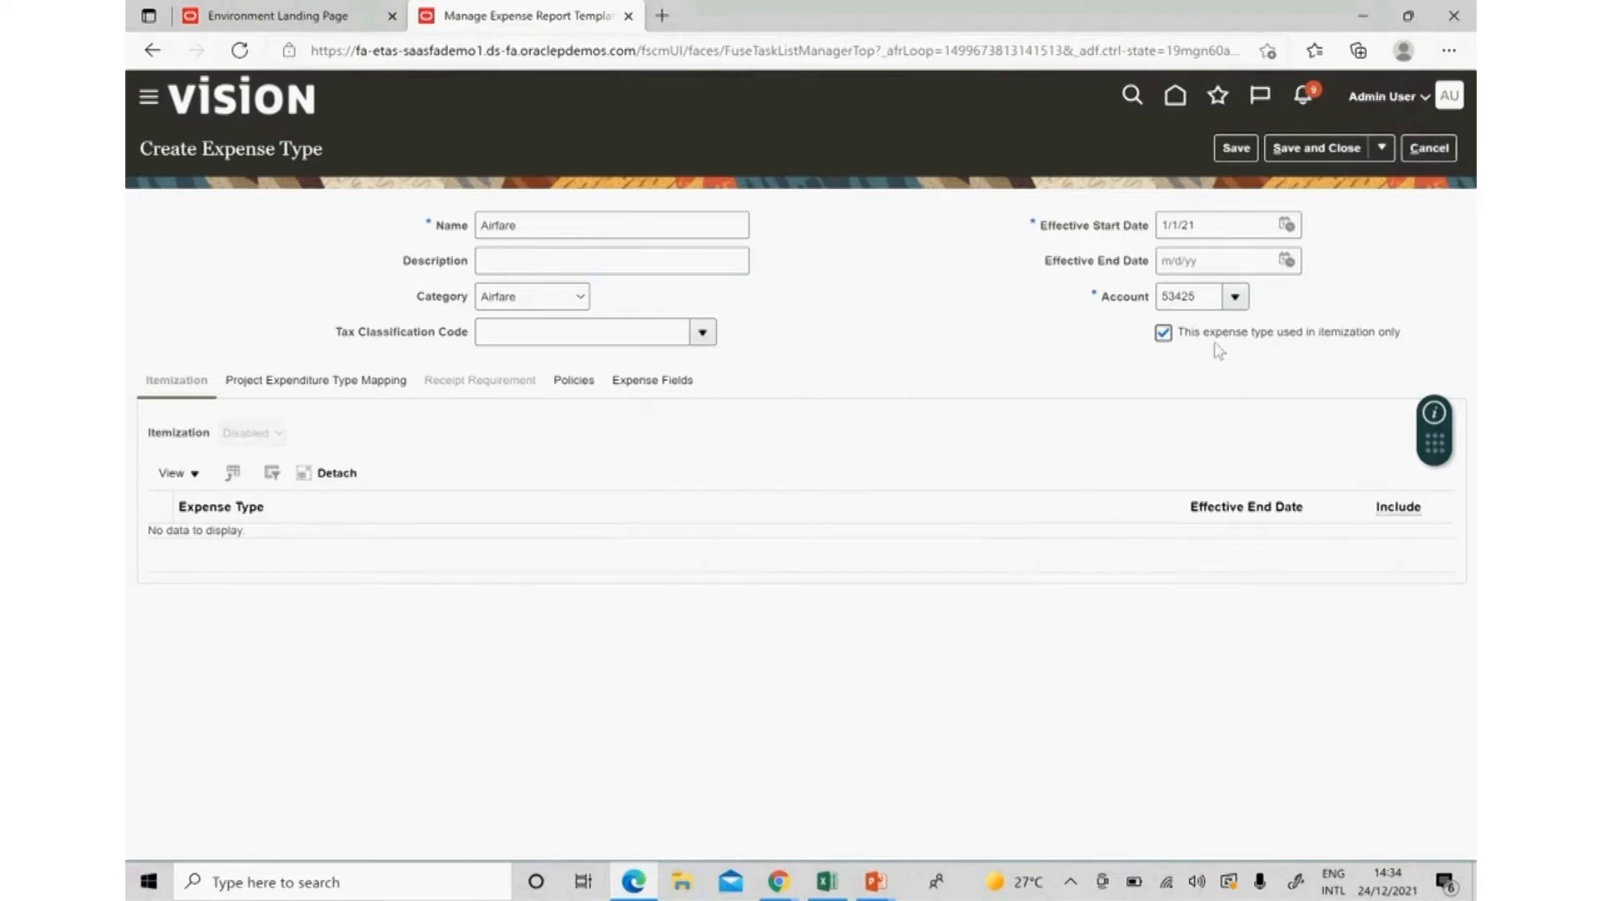
Untick itemization-only for Airfare and view its Project Expenditure Type Mapping settings.
click(1163, 332)
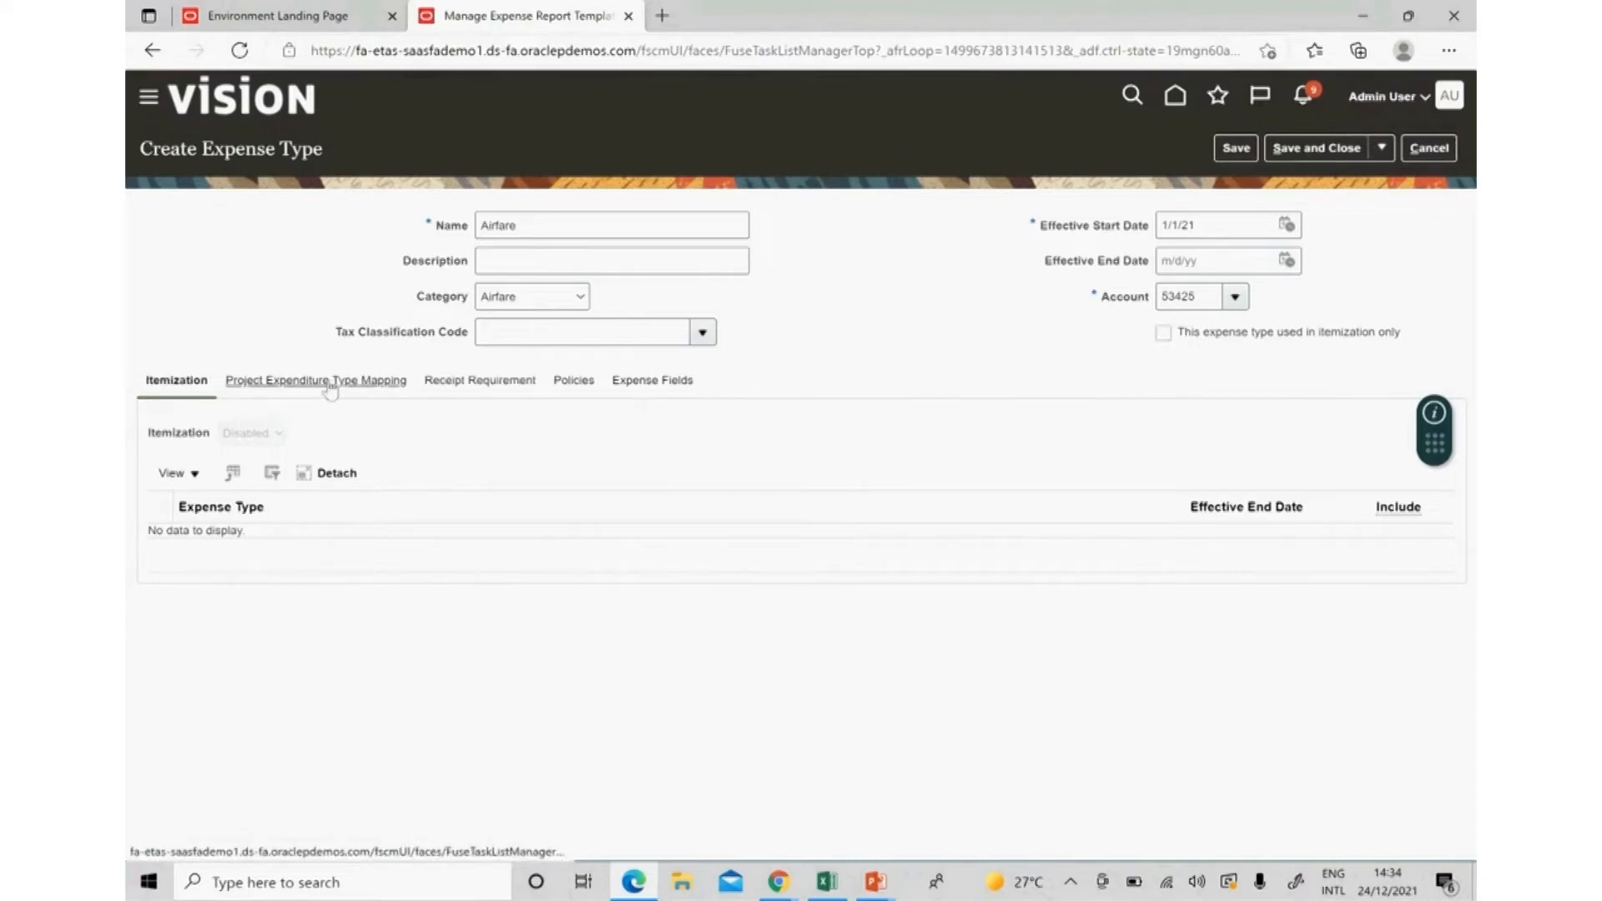
click(265, 390)
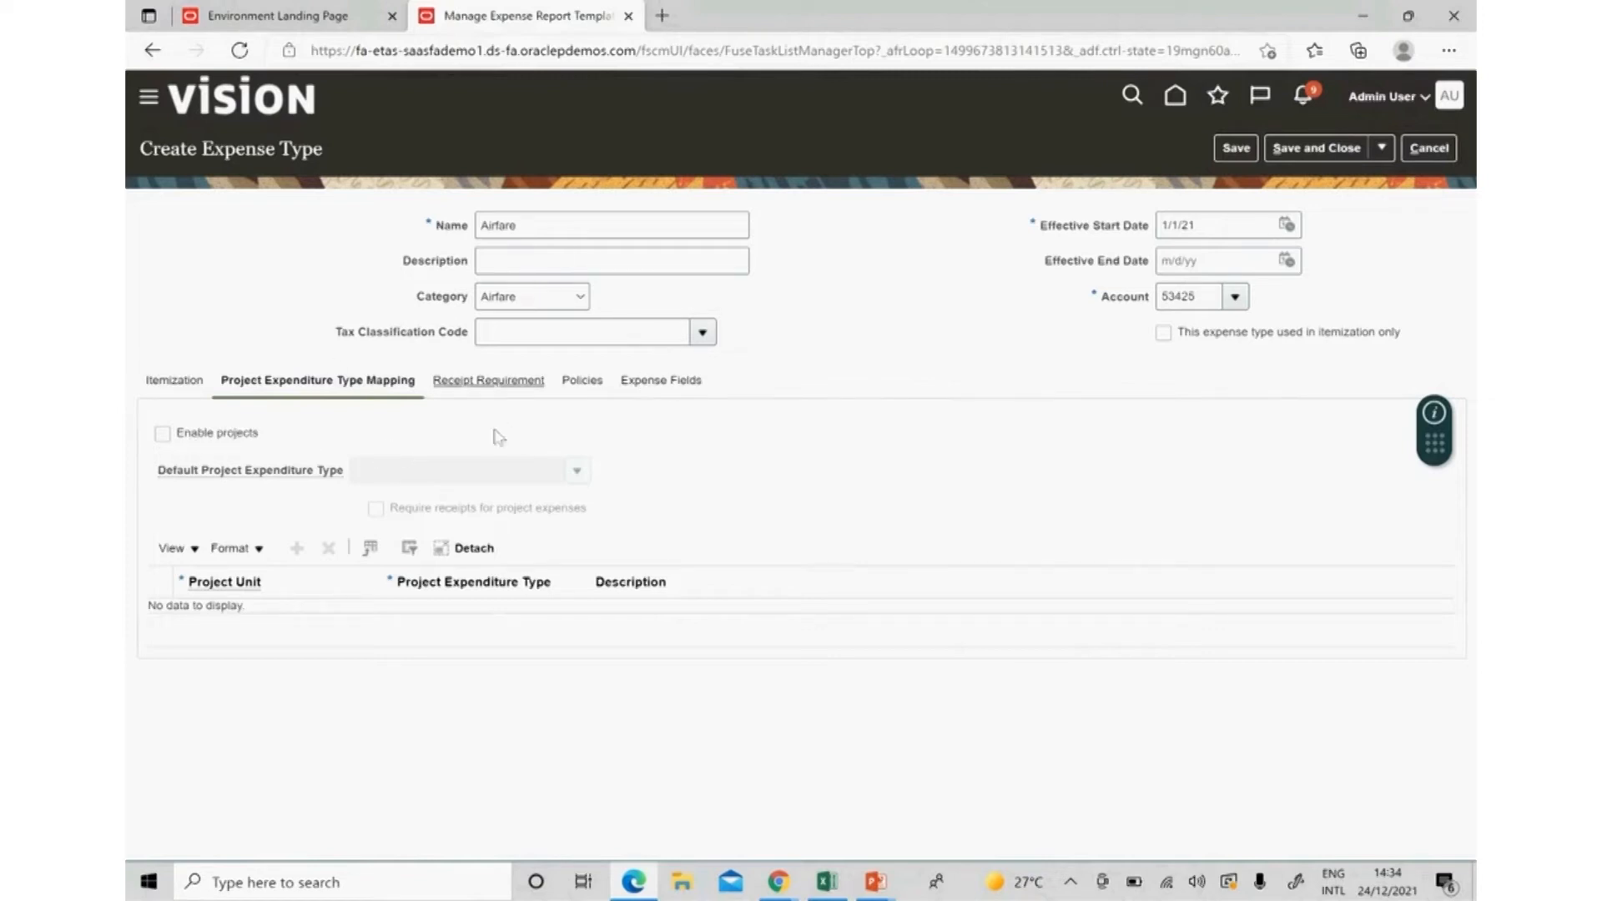
Enable projects for Airfare, with Airfare as the default project expenditure type.
click(164, 435)
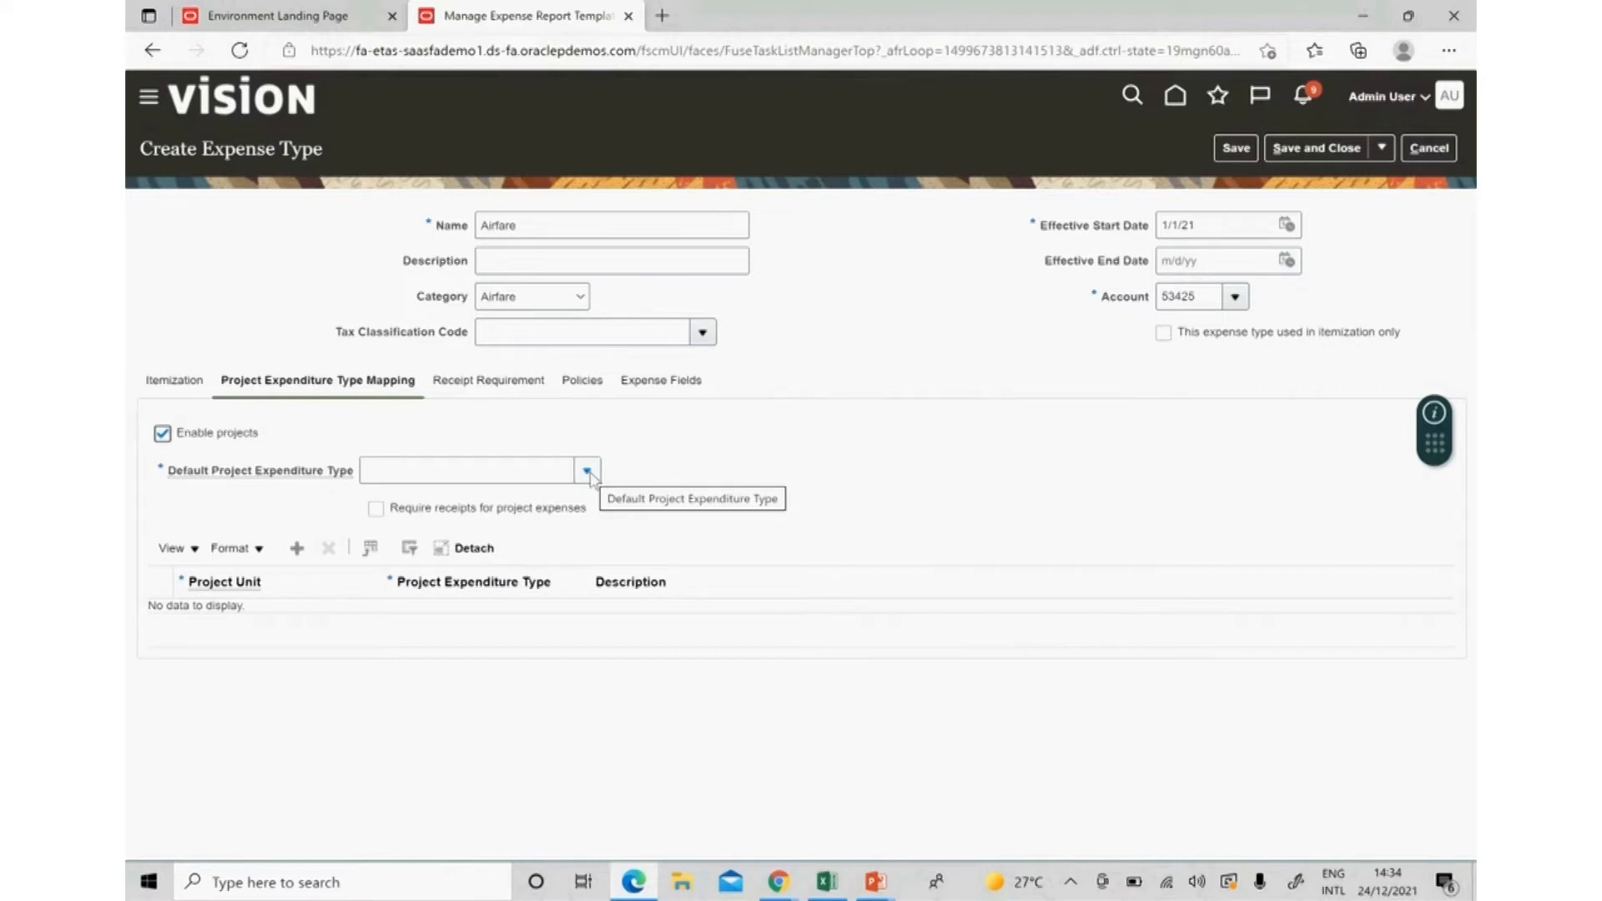
click(587, 472)
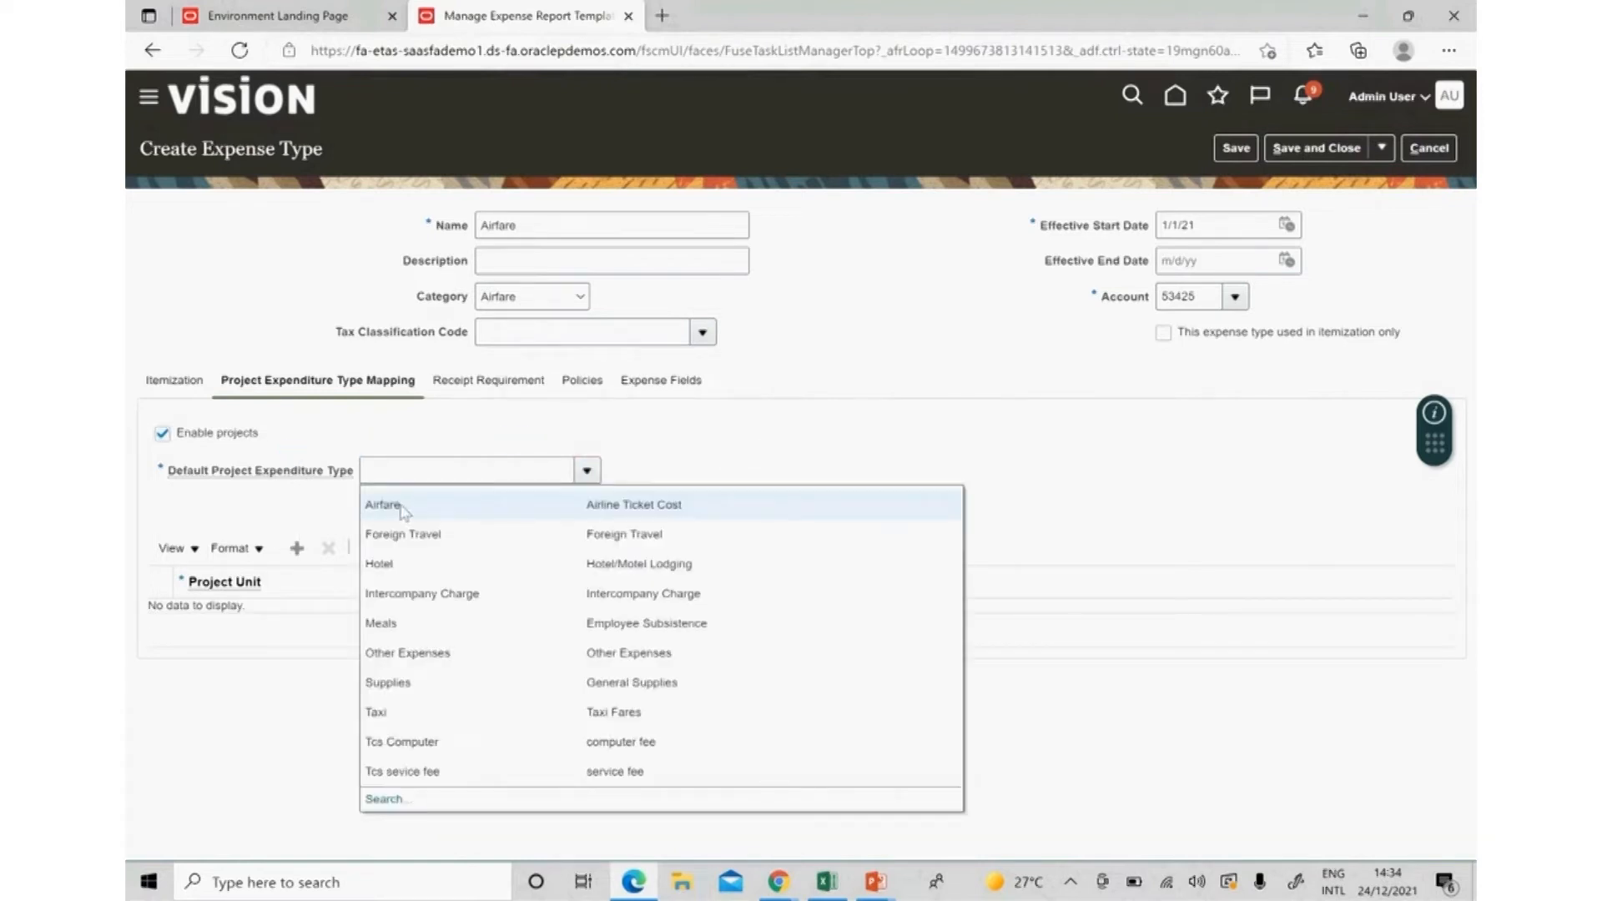
click(534, 511)
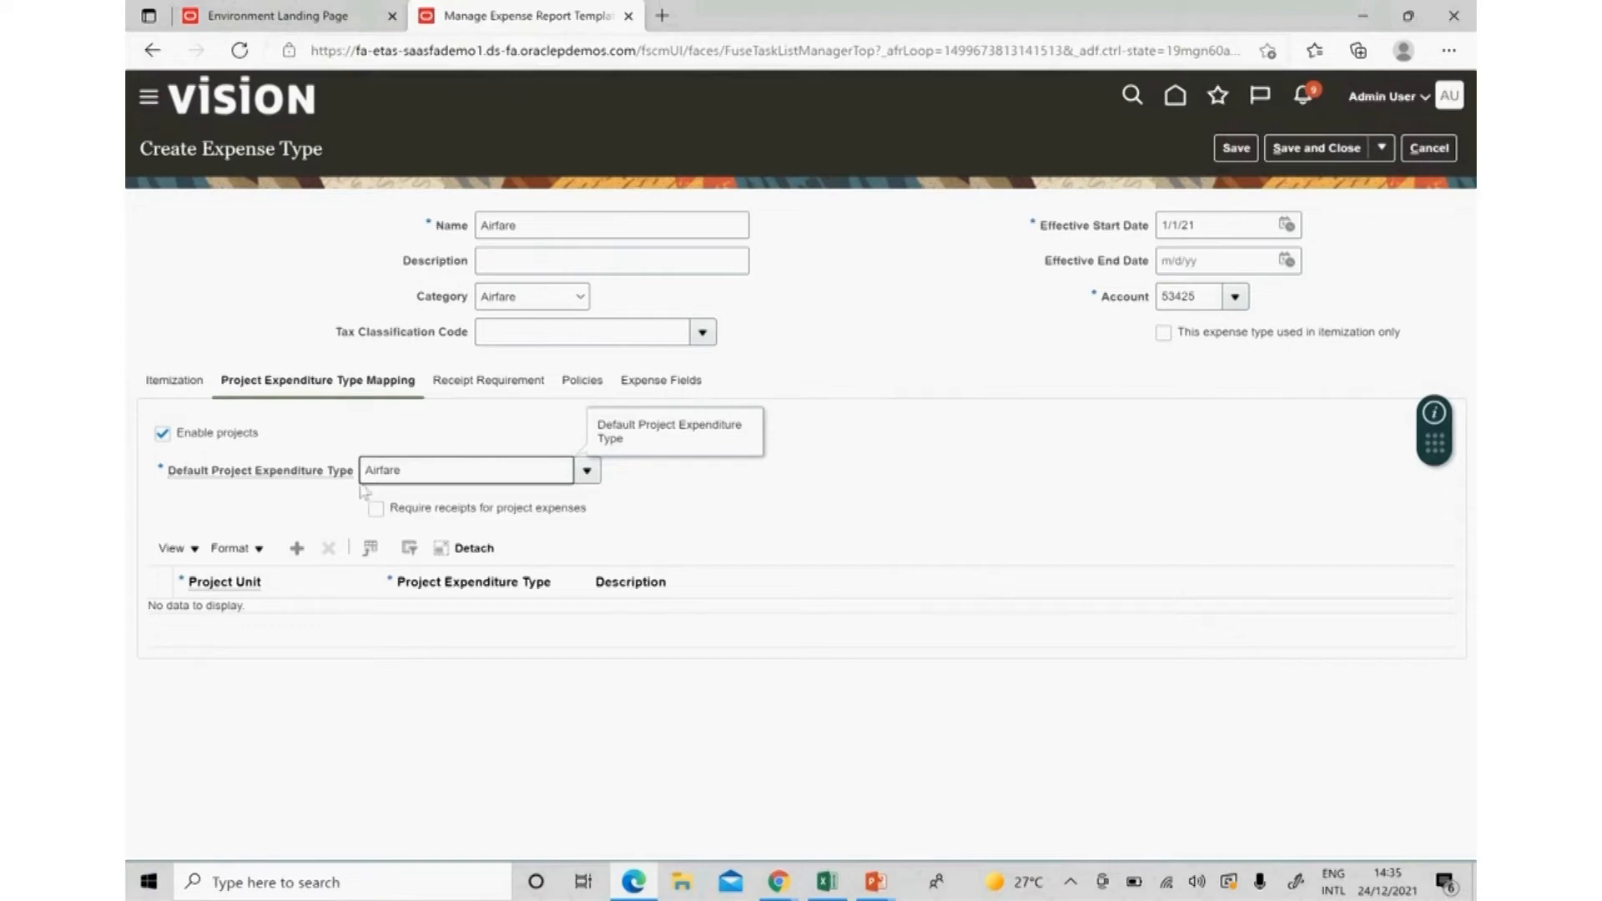
click(632, 489)
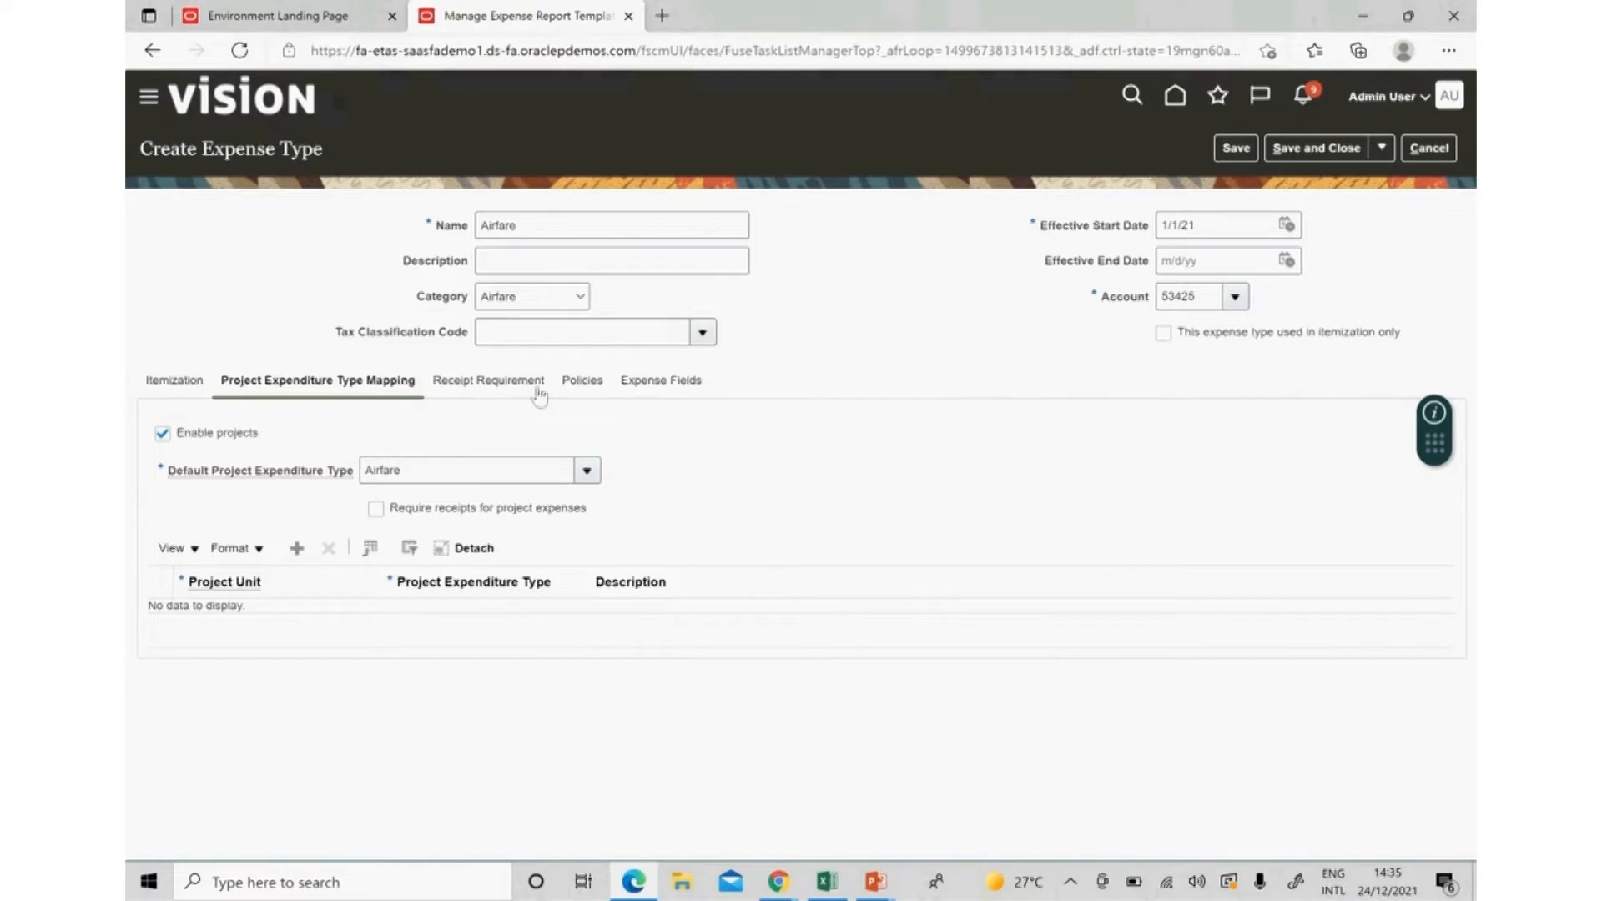
Require receipts for Airfare cash expenses above a defined amount of 1.00 GBP.
click(509, 382)
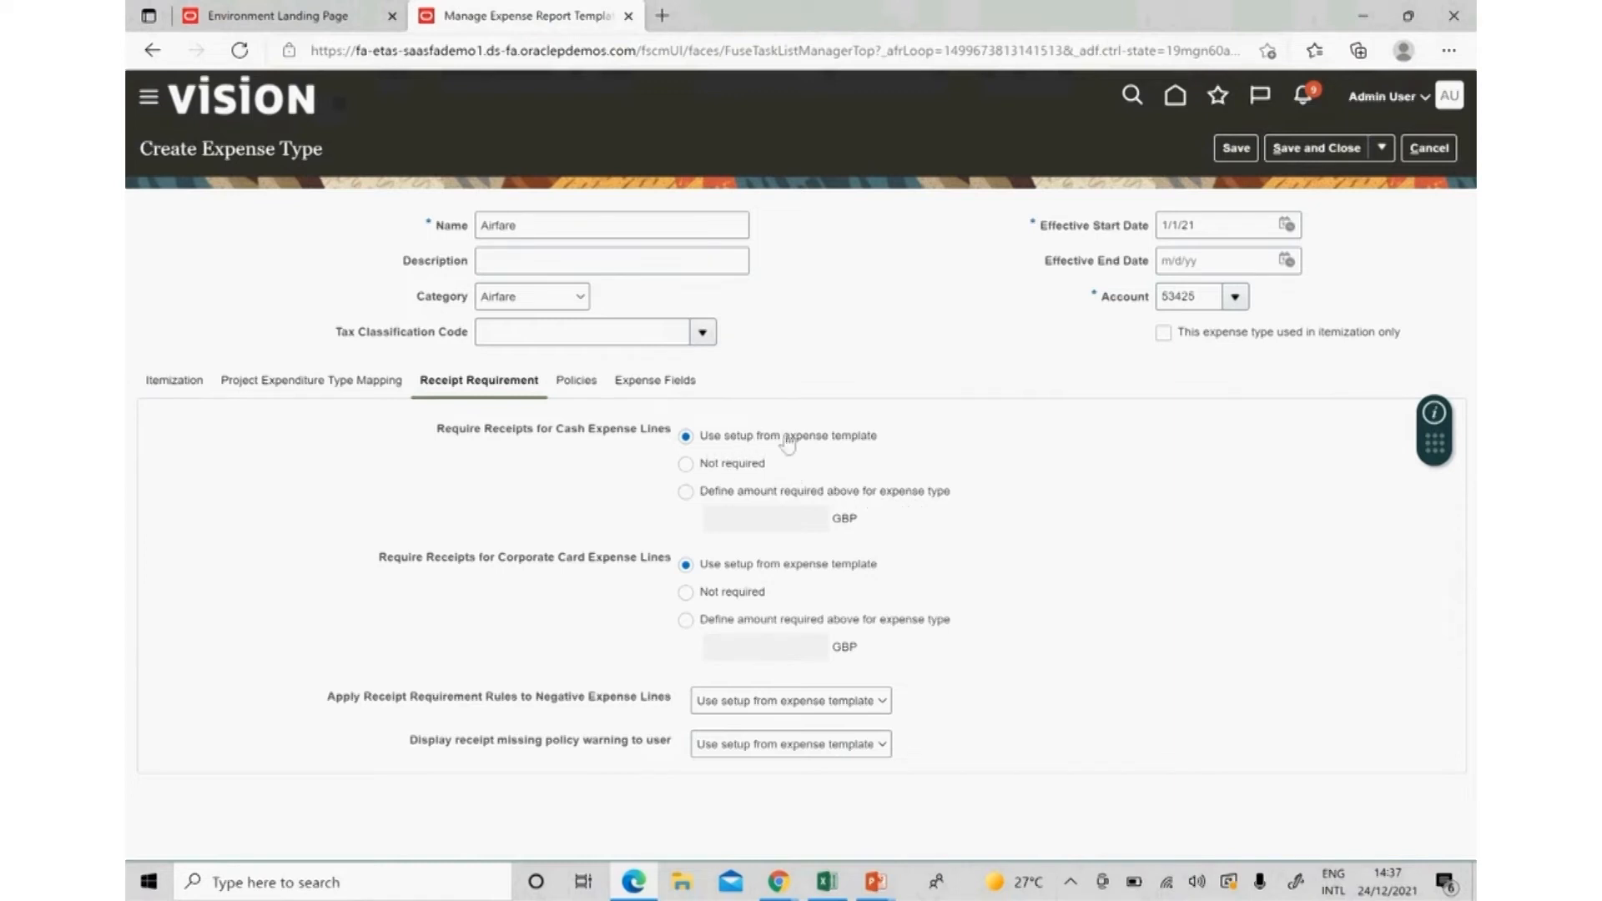
click(686, 492)
click(754, 524)
text(1)
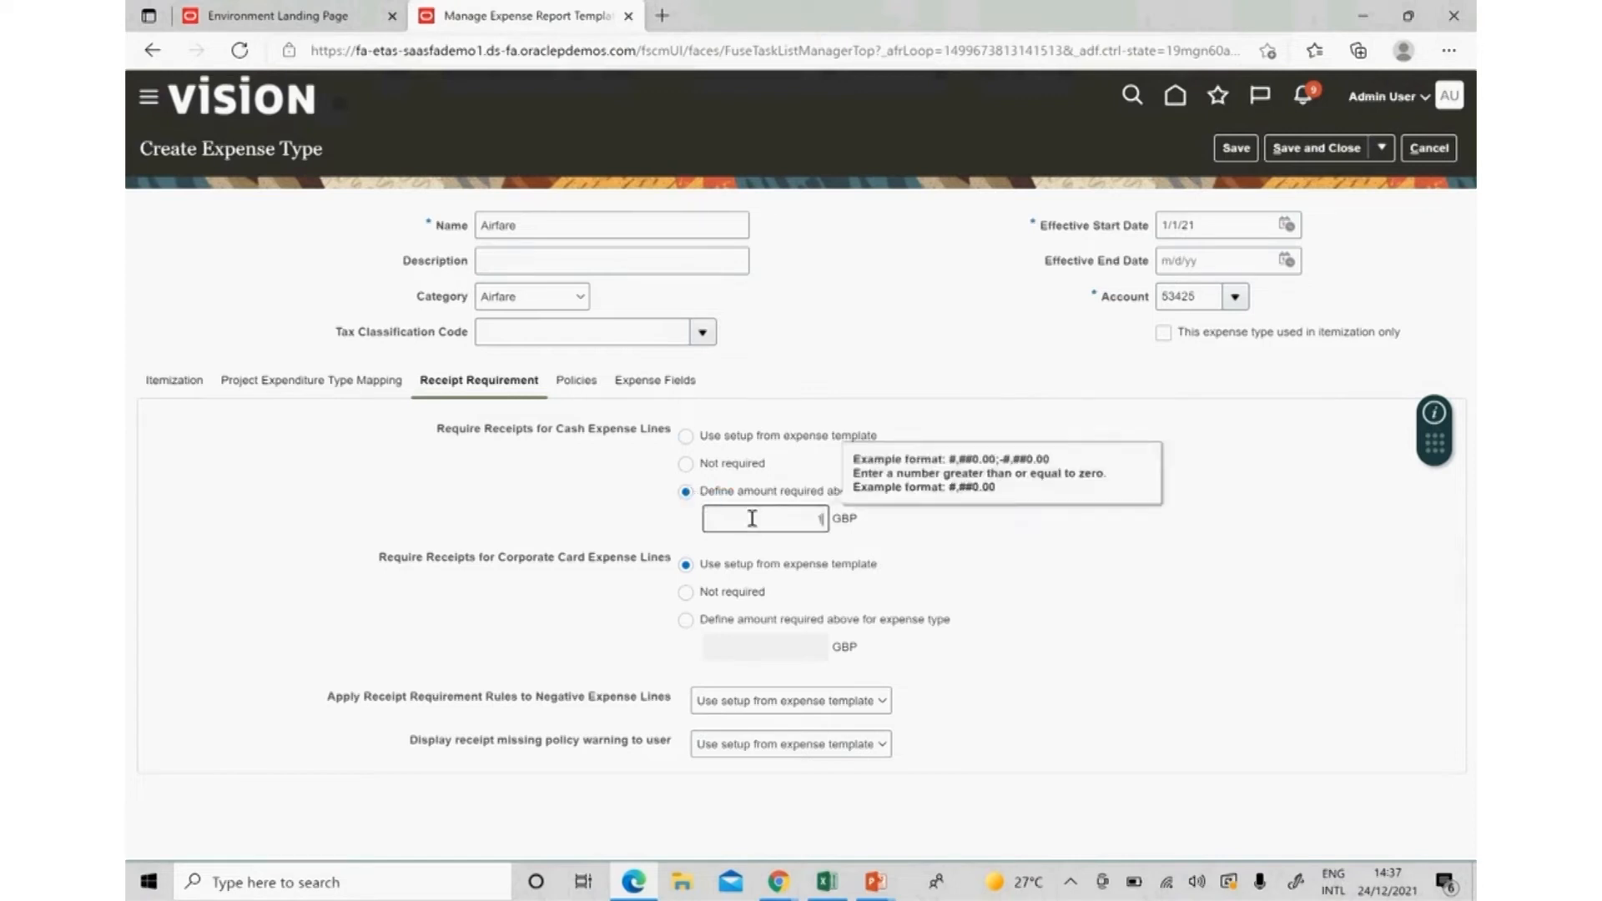
key(Tab)
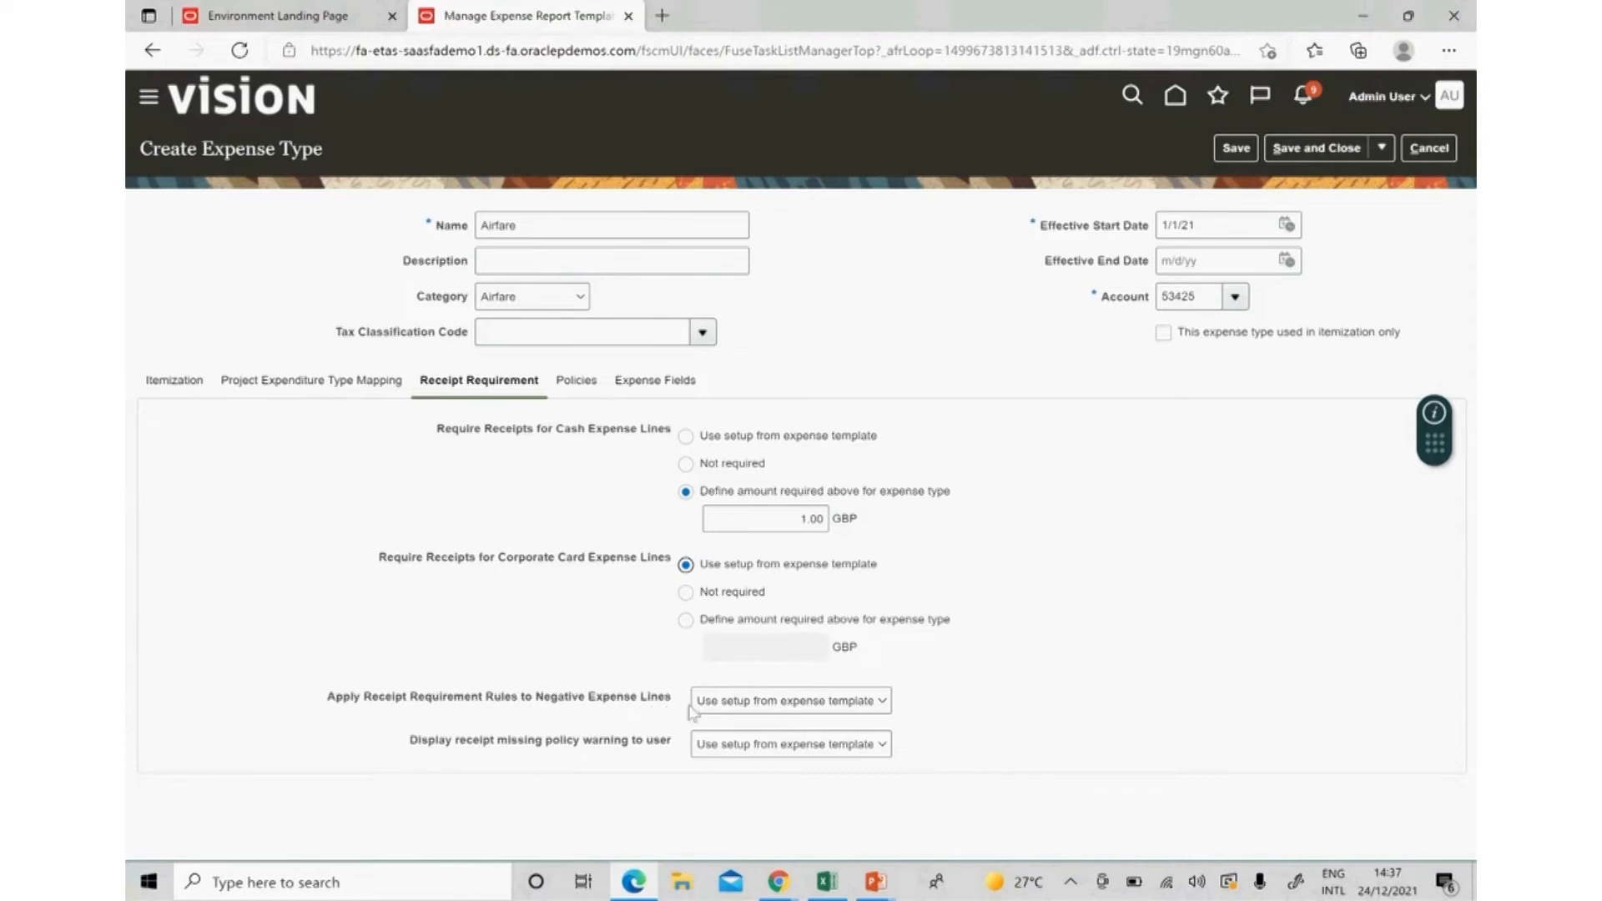
Set both negative-line receipt rules and missing-receipt warnings to Yes, then view Policies.
click(783, 704)
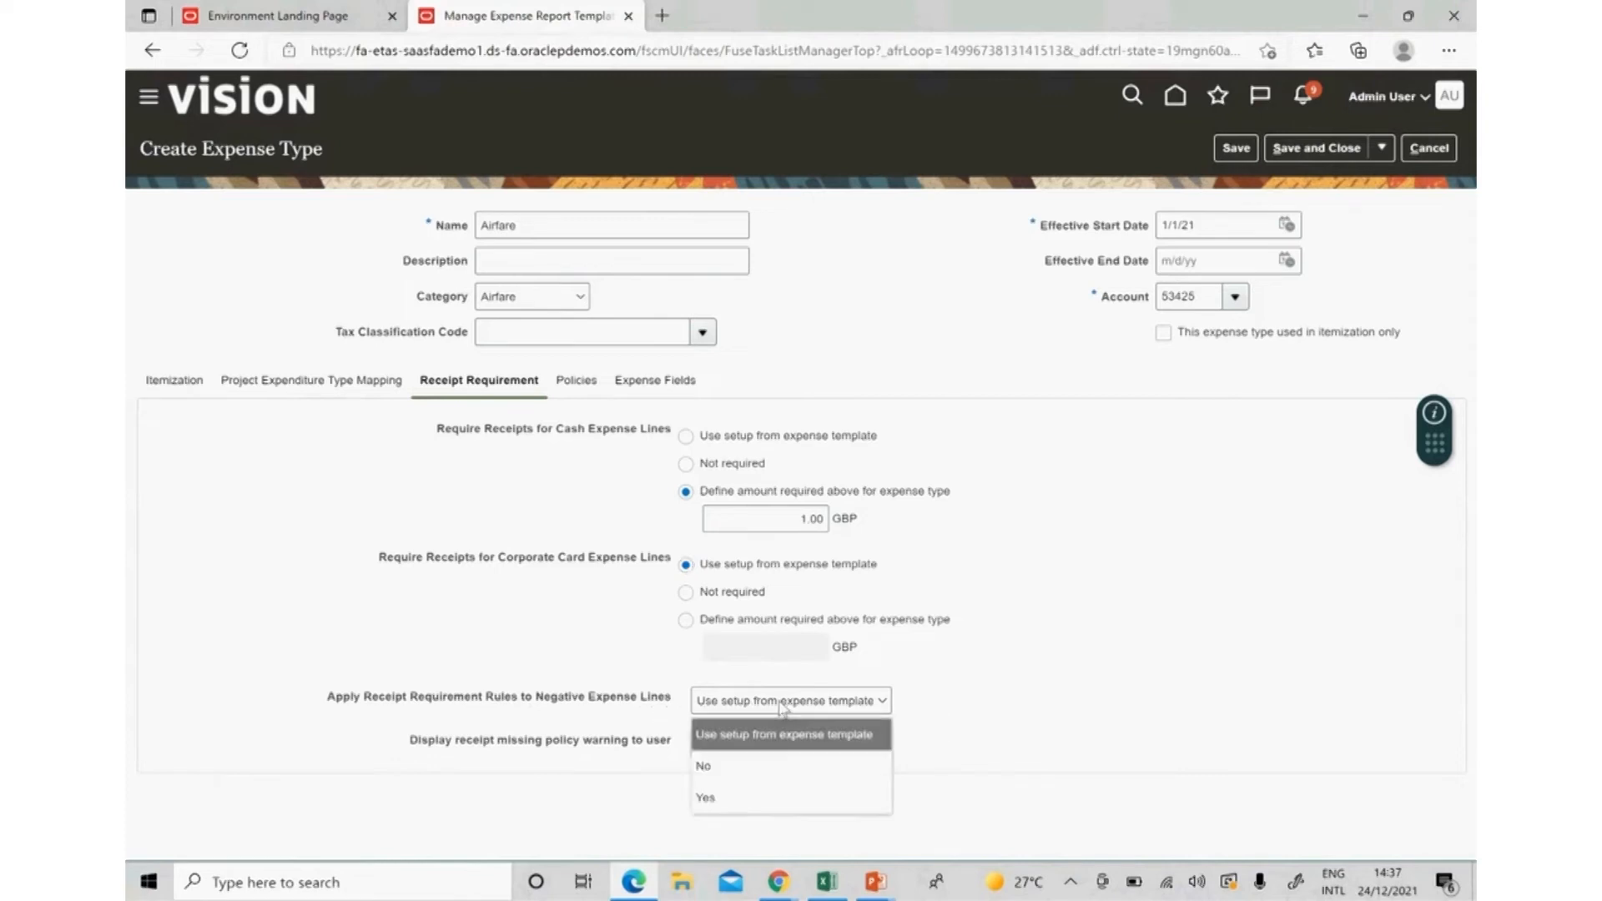
click(766, 799)
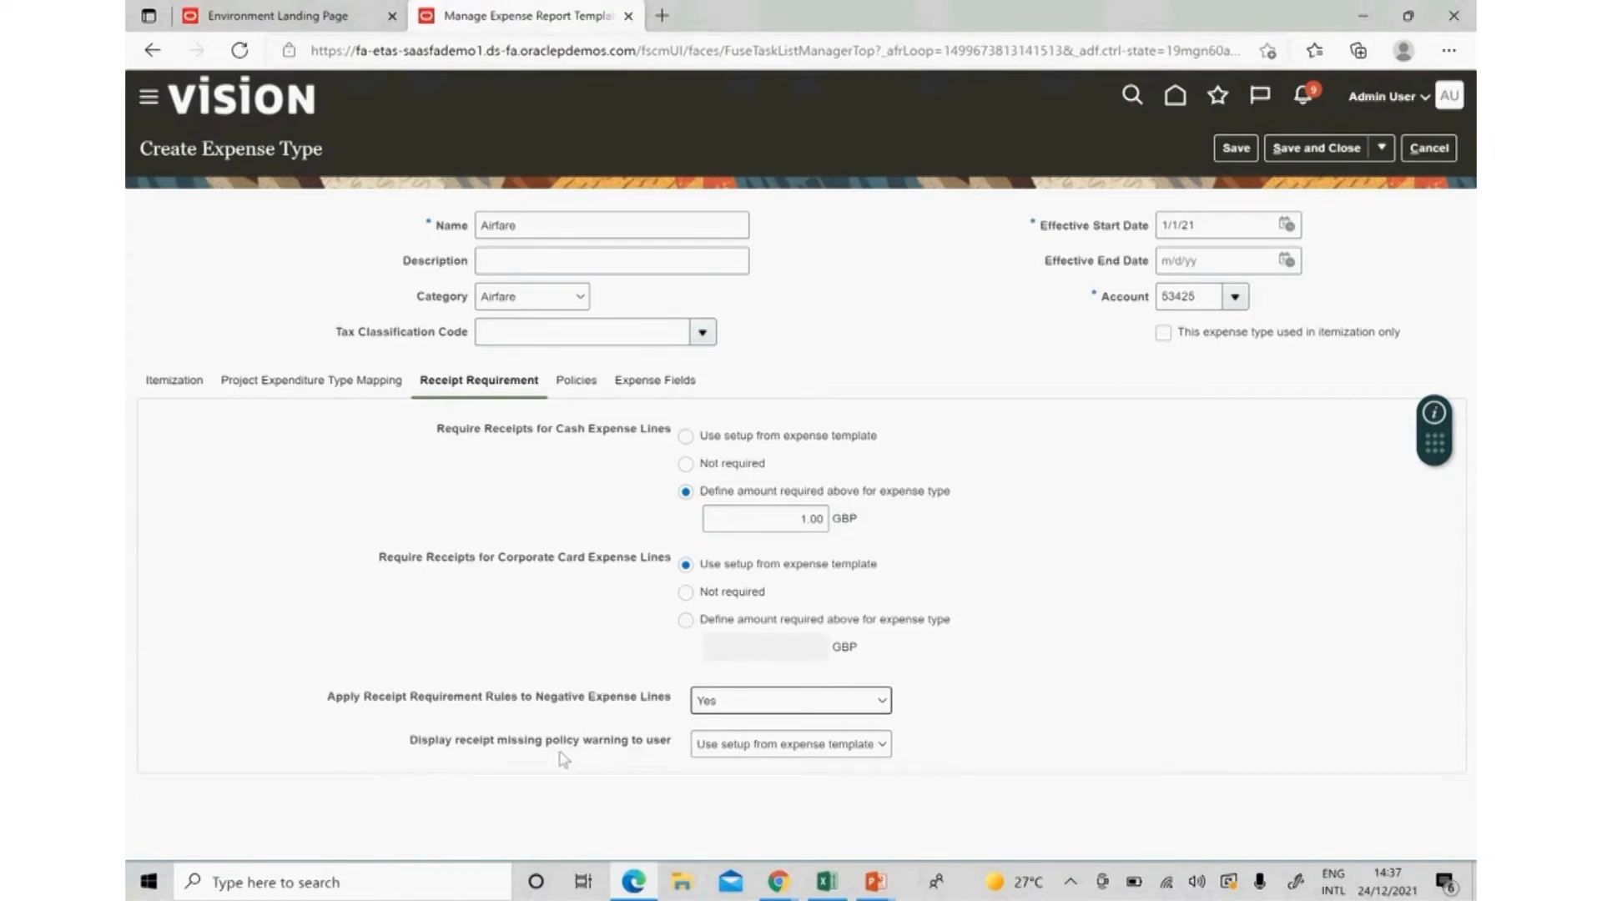
click(784, 744)
click(782, 843)
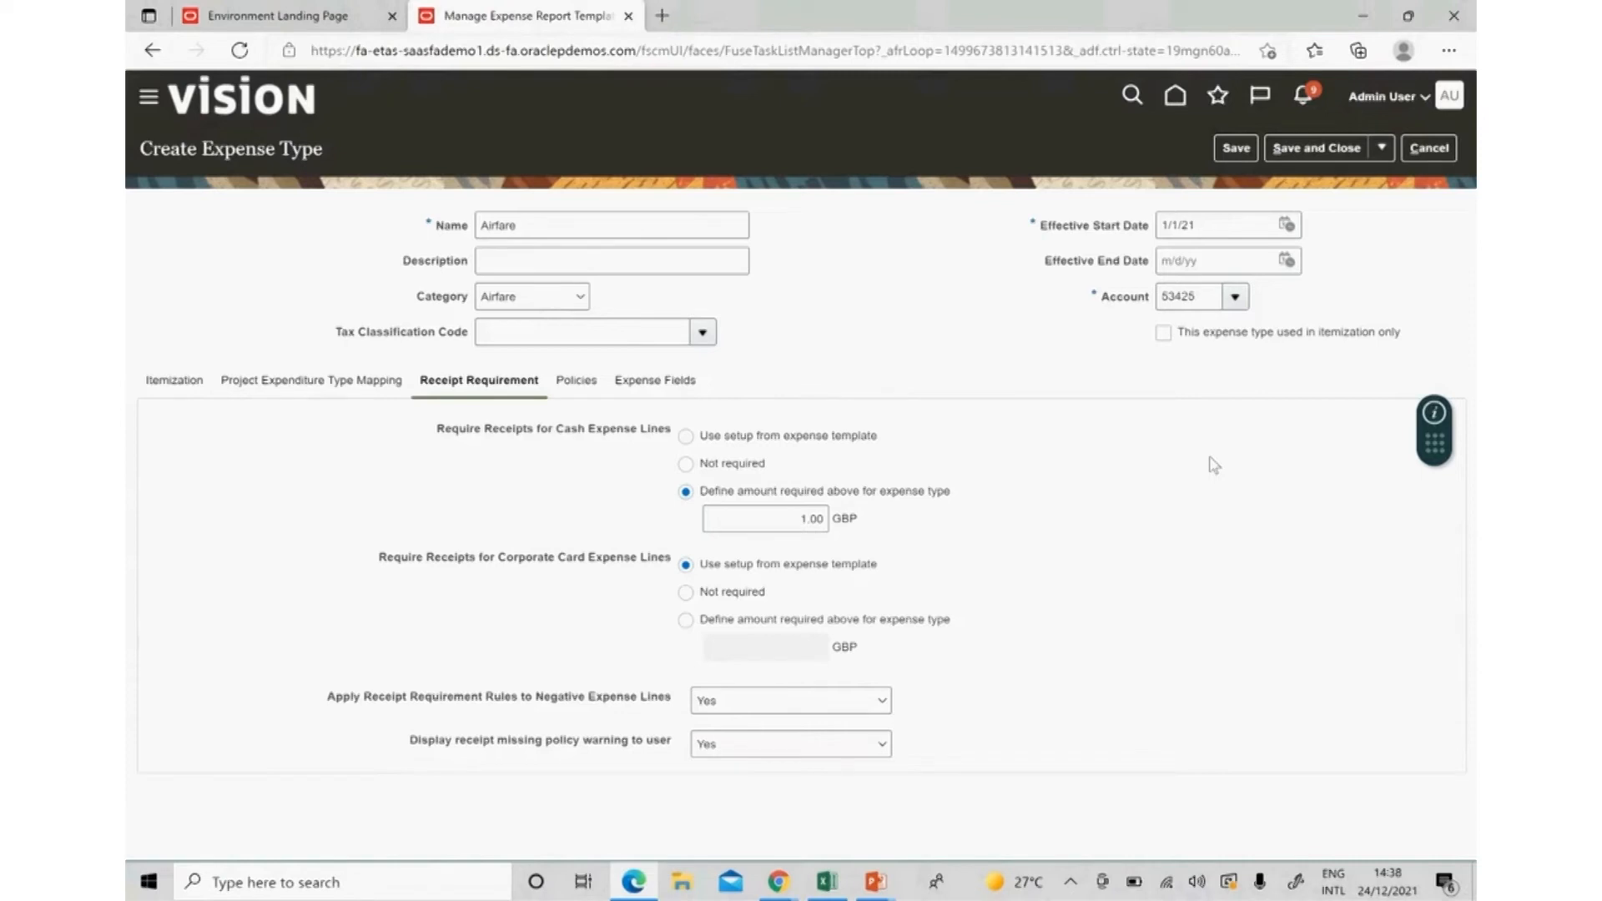
click(575, 385)
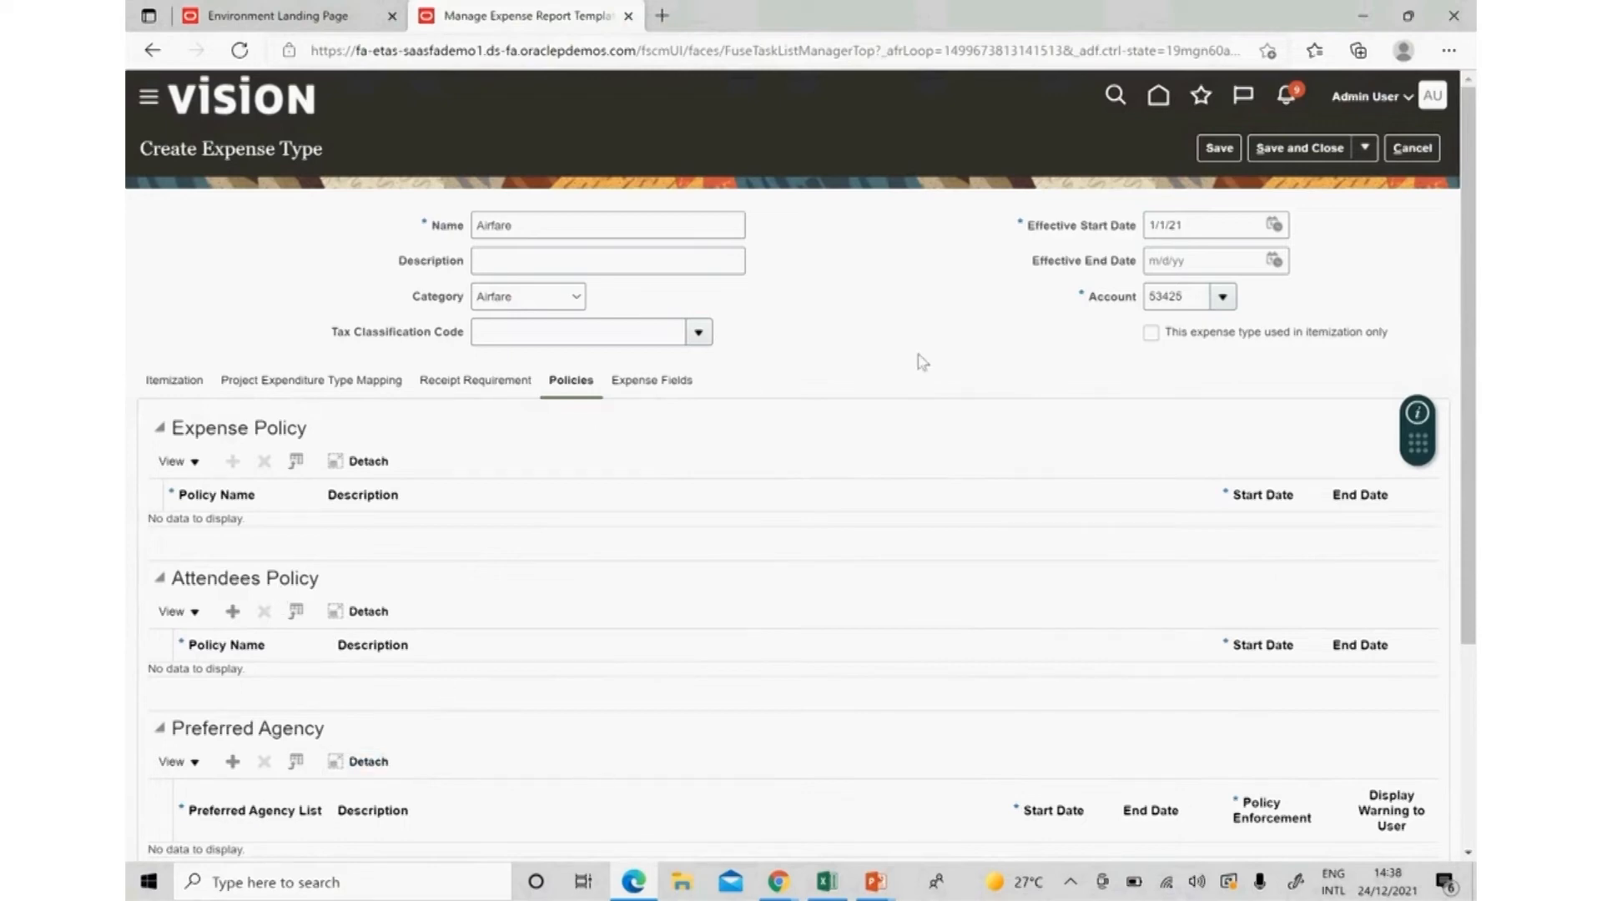
Make Airfare's Description field required and its Expense Location field optional.
click(670, 382)
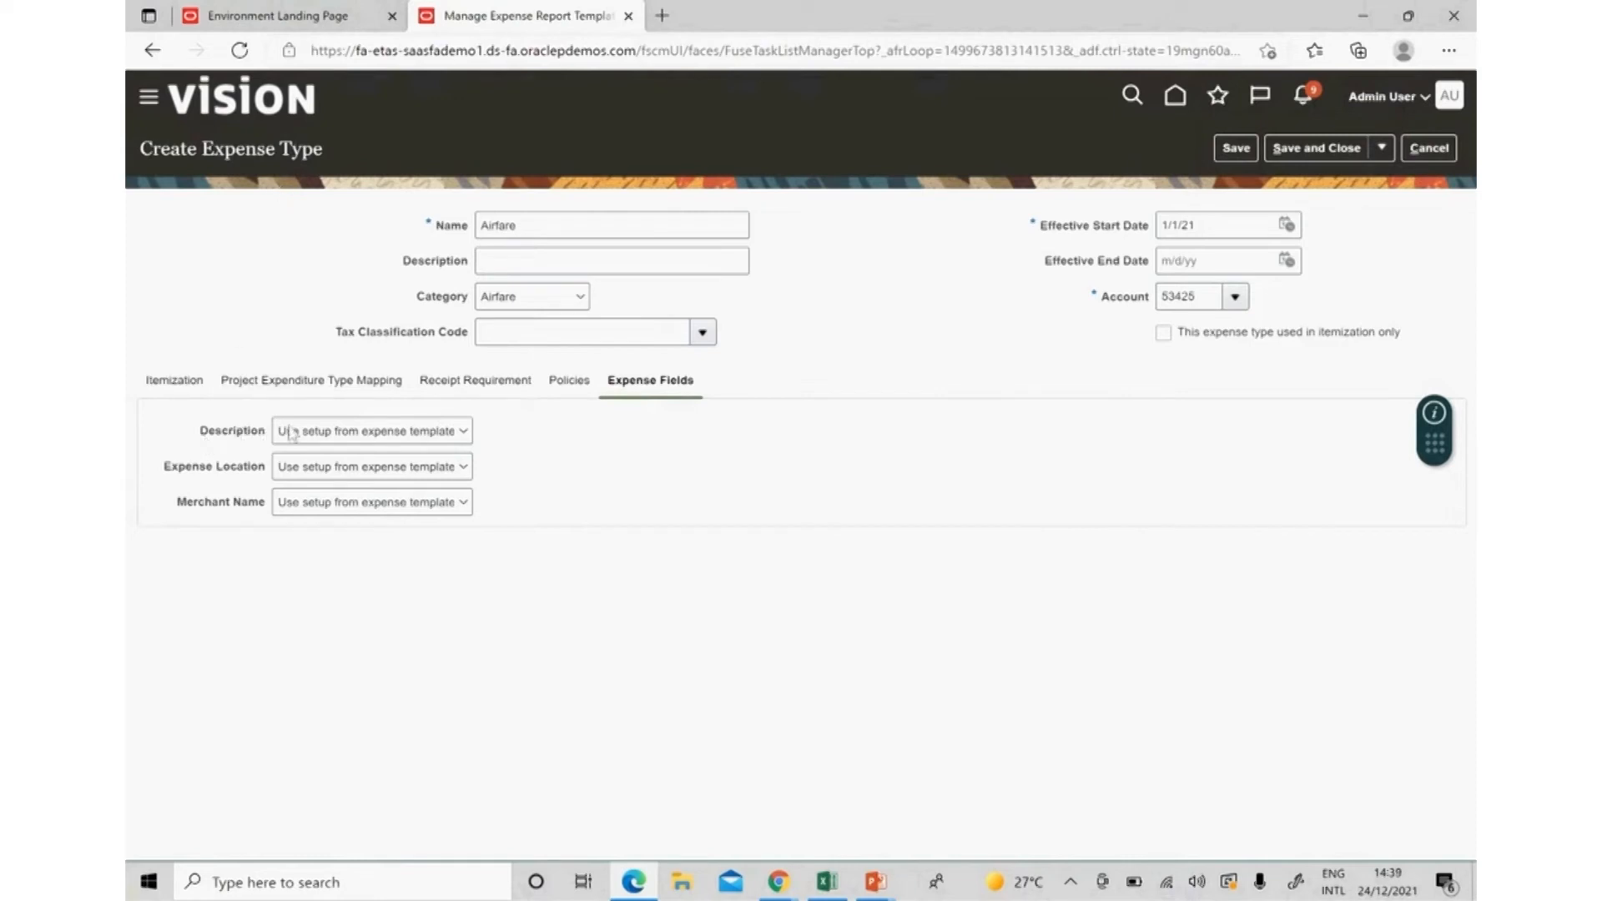
click(318, 431)
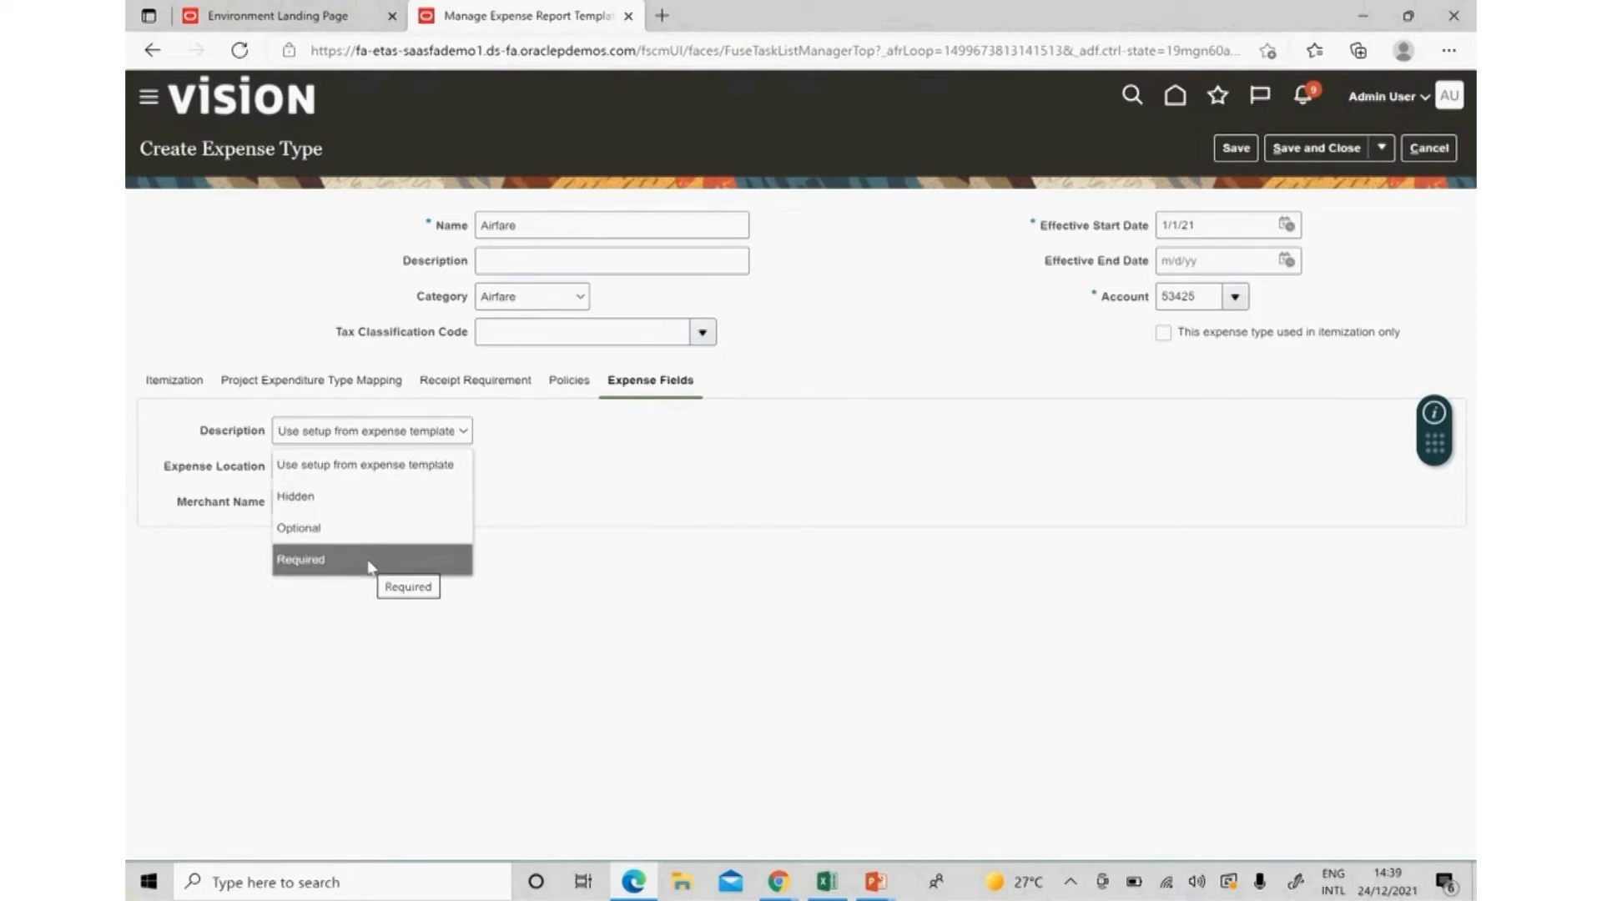
click(228, 443)
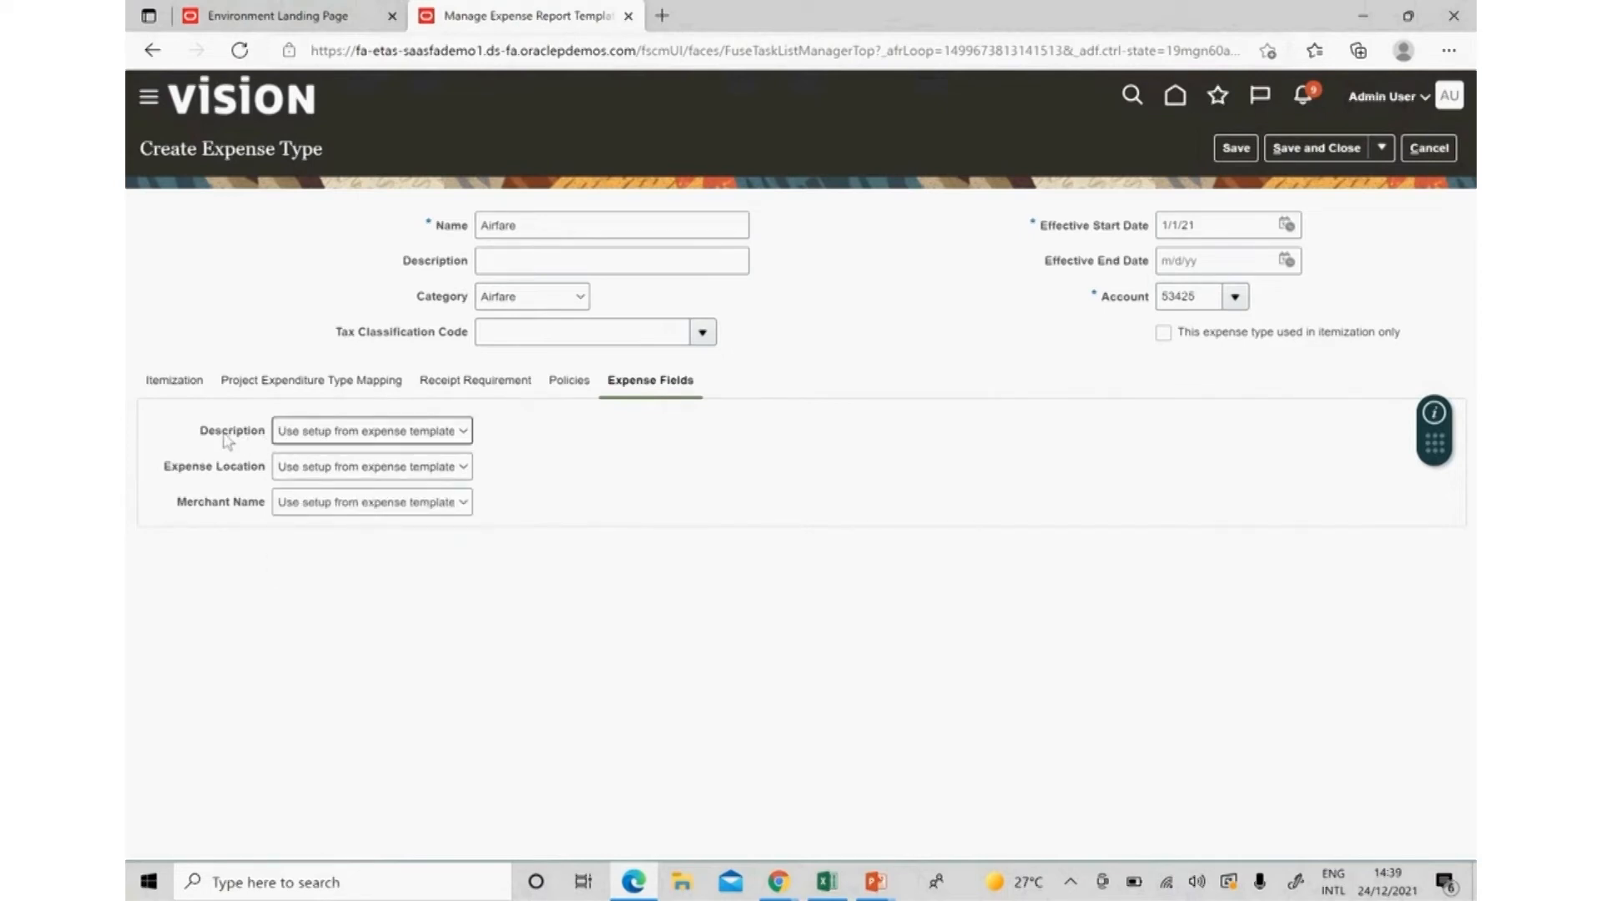
click(315, 437)
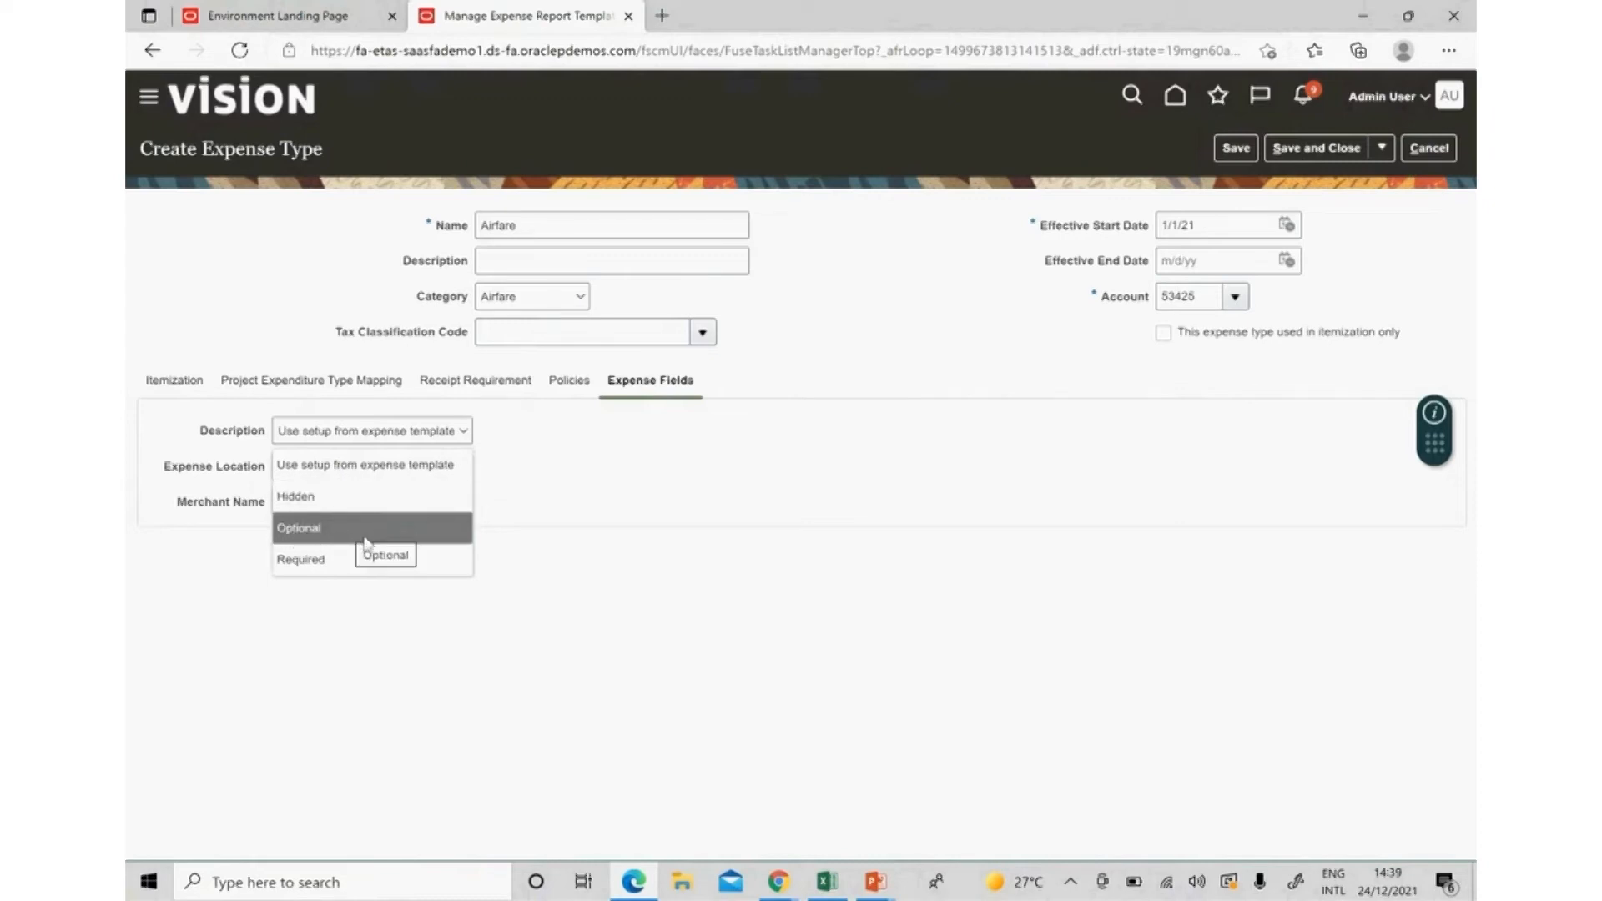
click(417, 567)
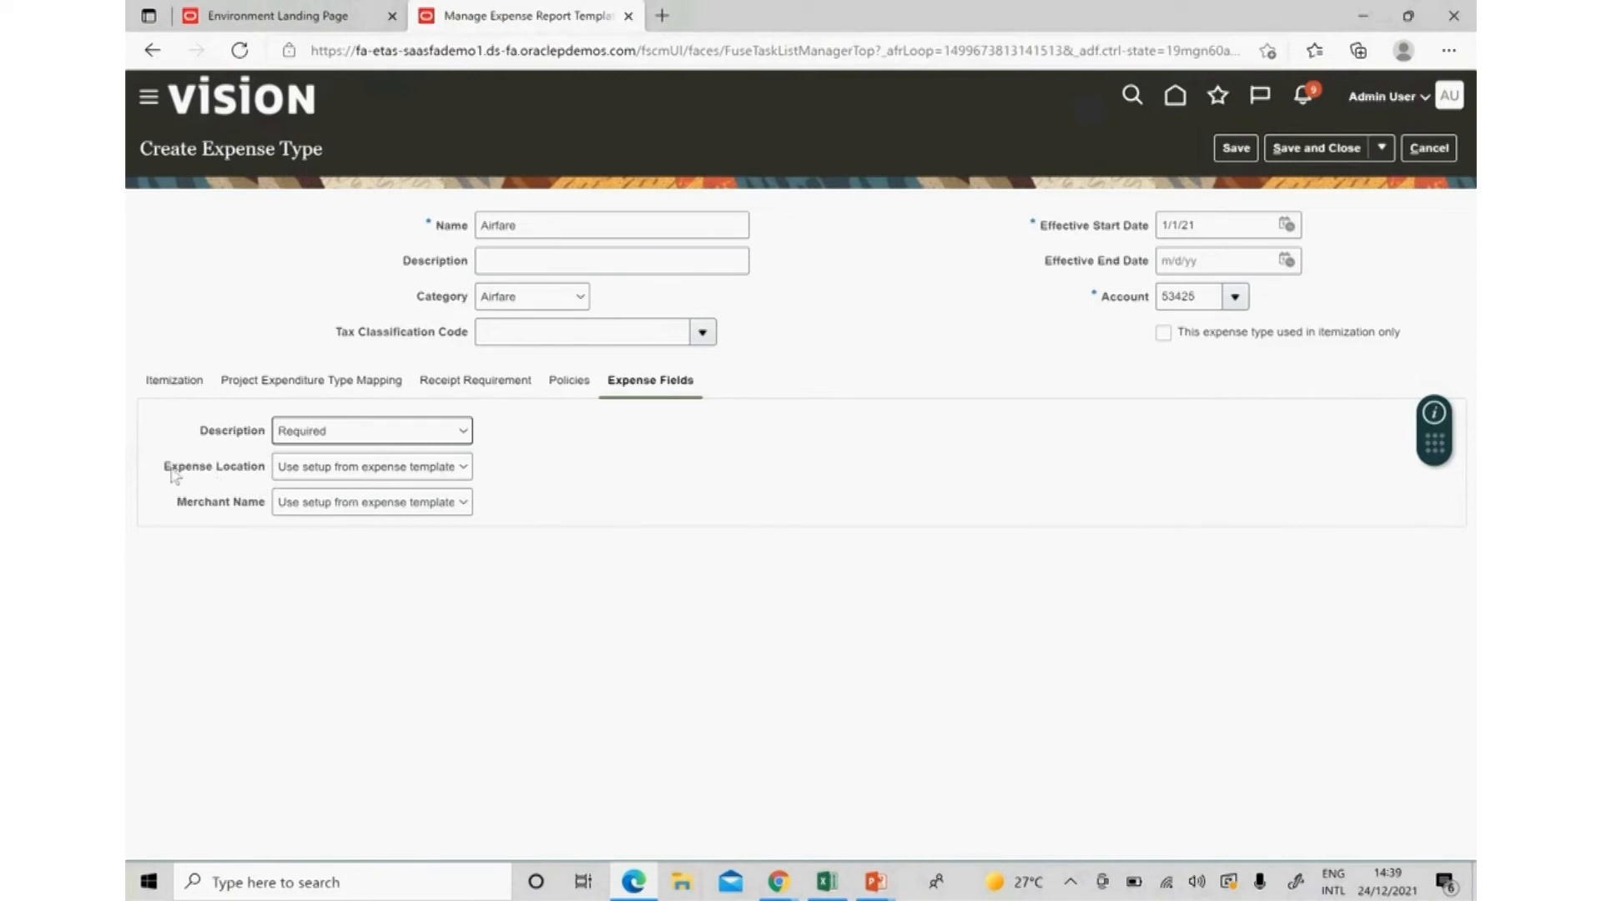
click(351, 469)
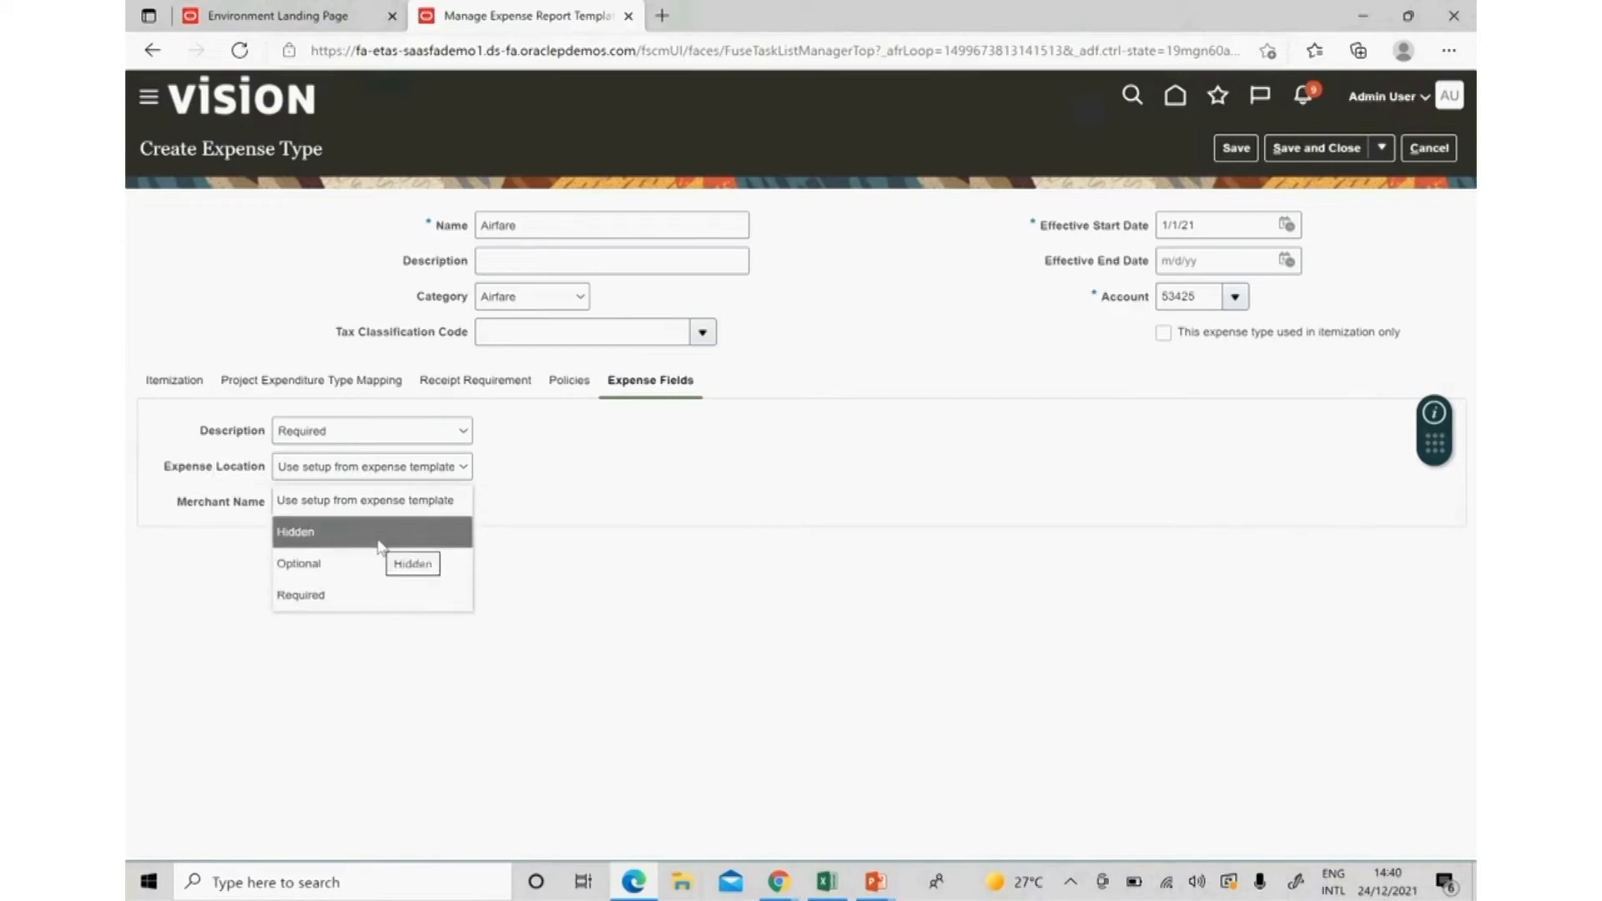
click(372, 565)
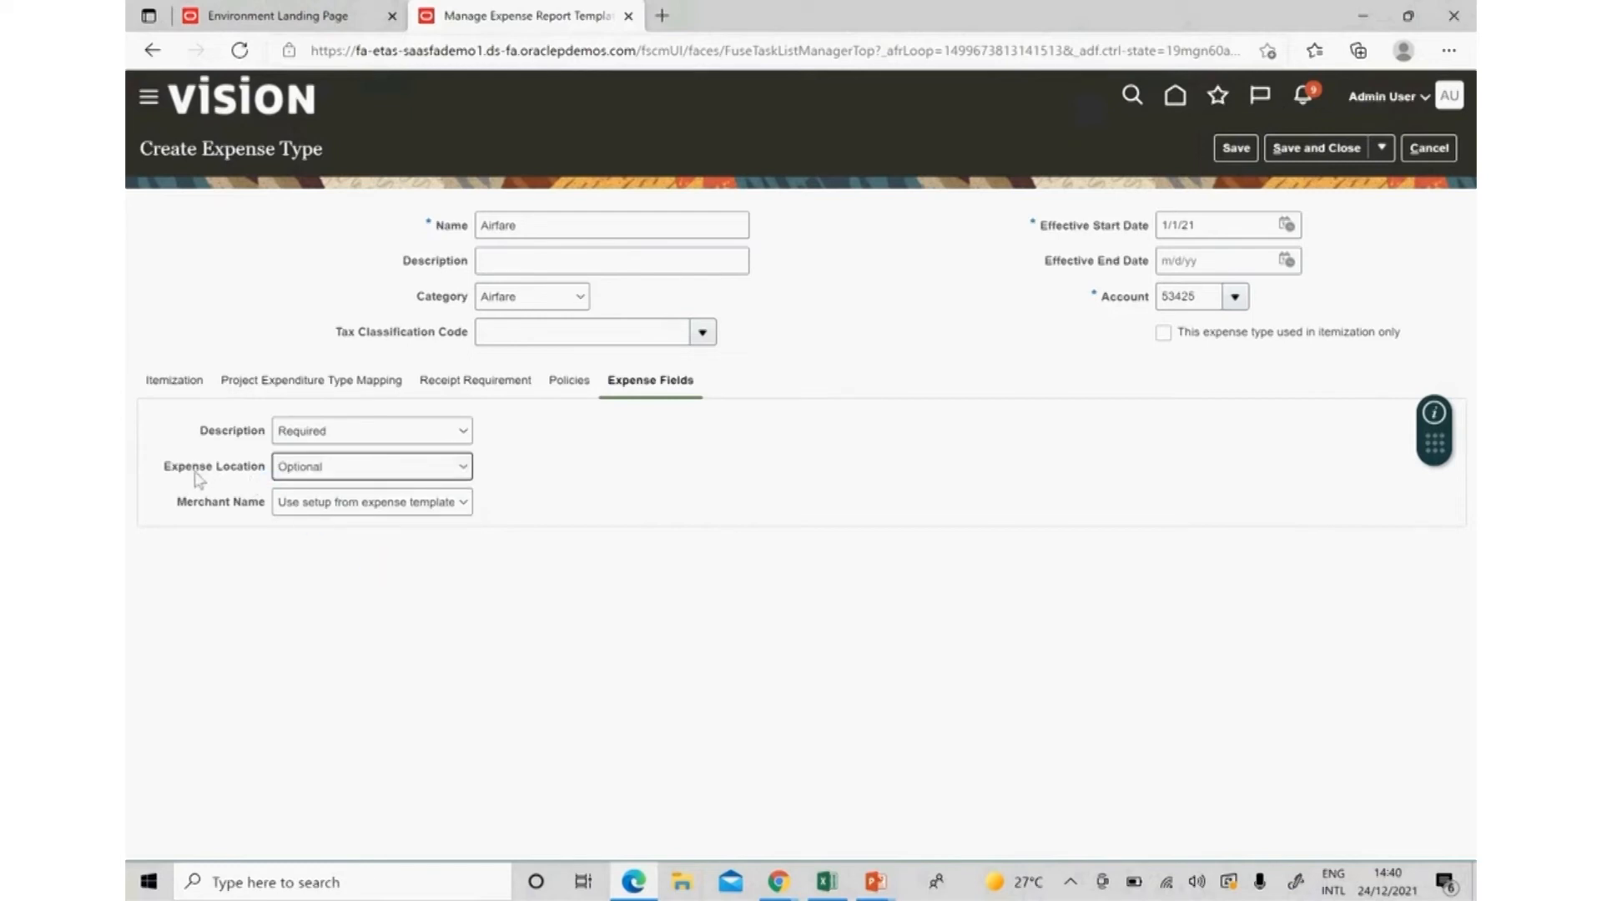
Leave Merchant Name optional and save and close the Airfare expense type.
click(419, 503)
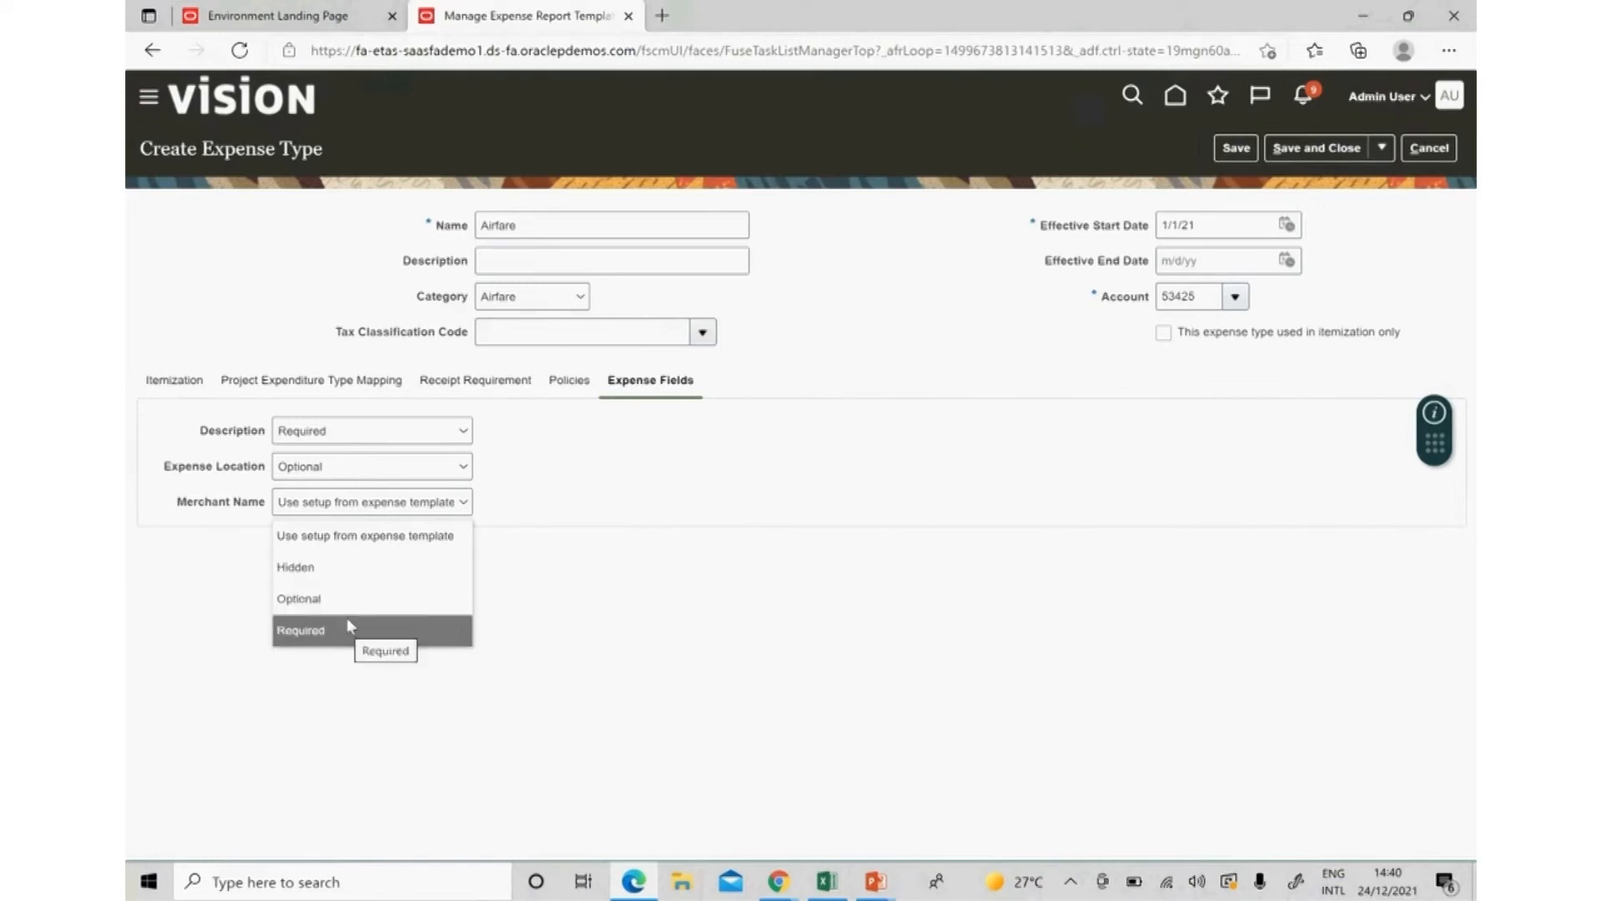
click(411, 610)
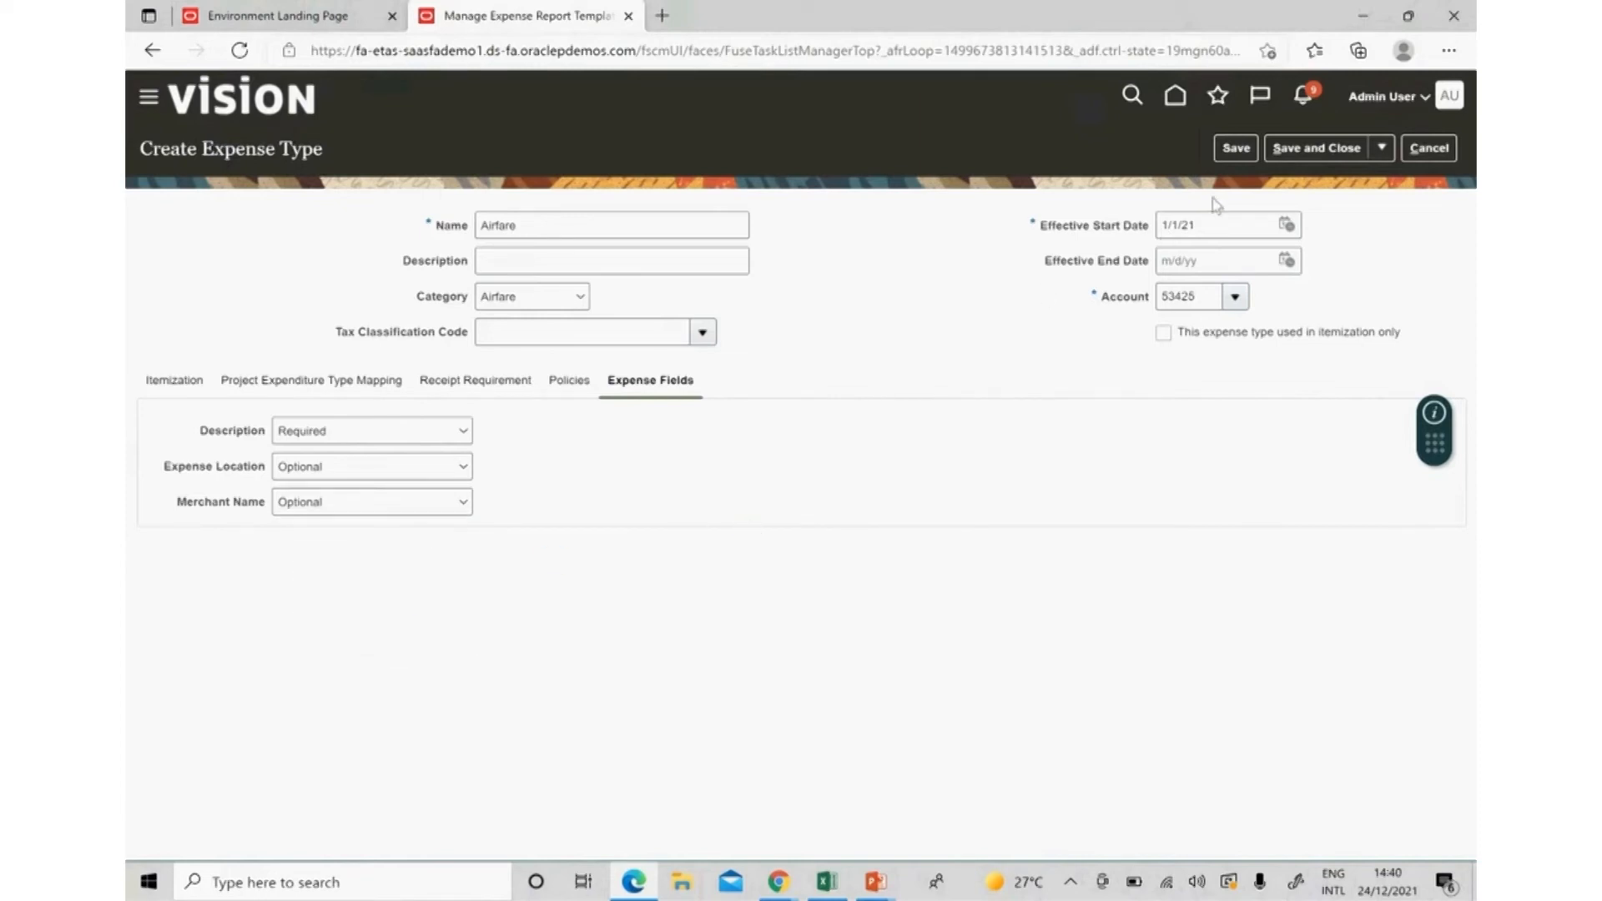
click(1316, 158)
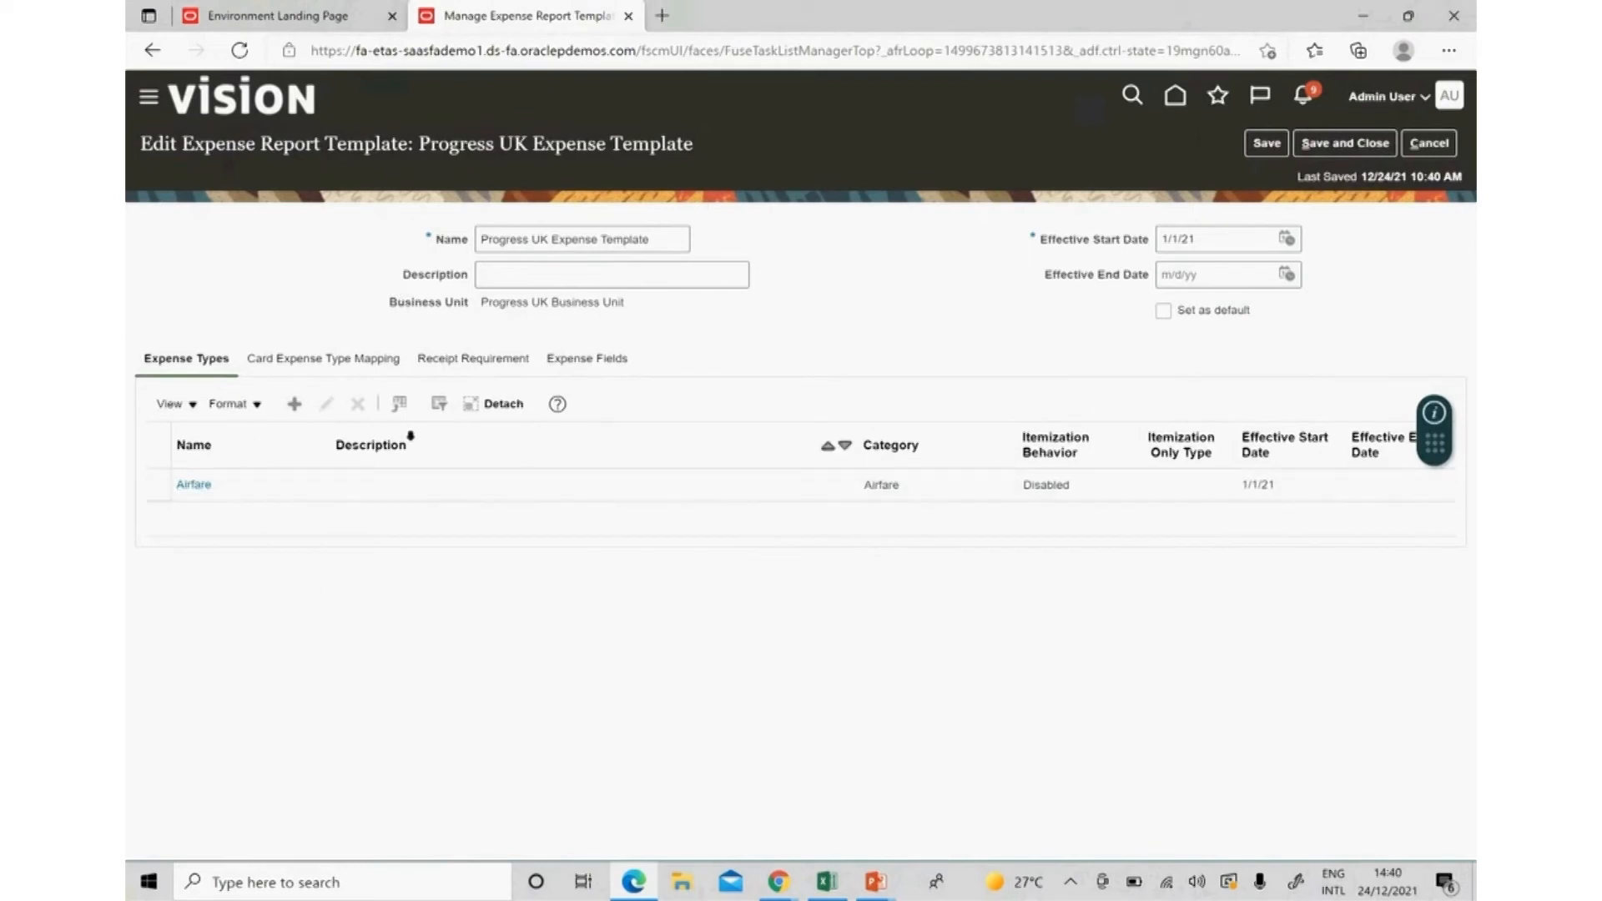
Add a second expense type named Hotel Expense with category Accommodations.
click(294, 405)
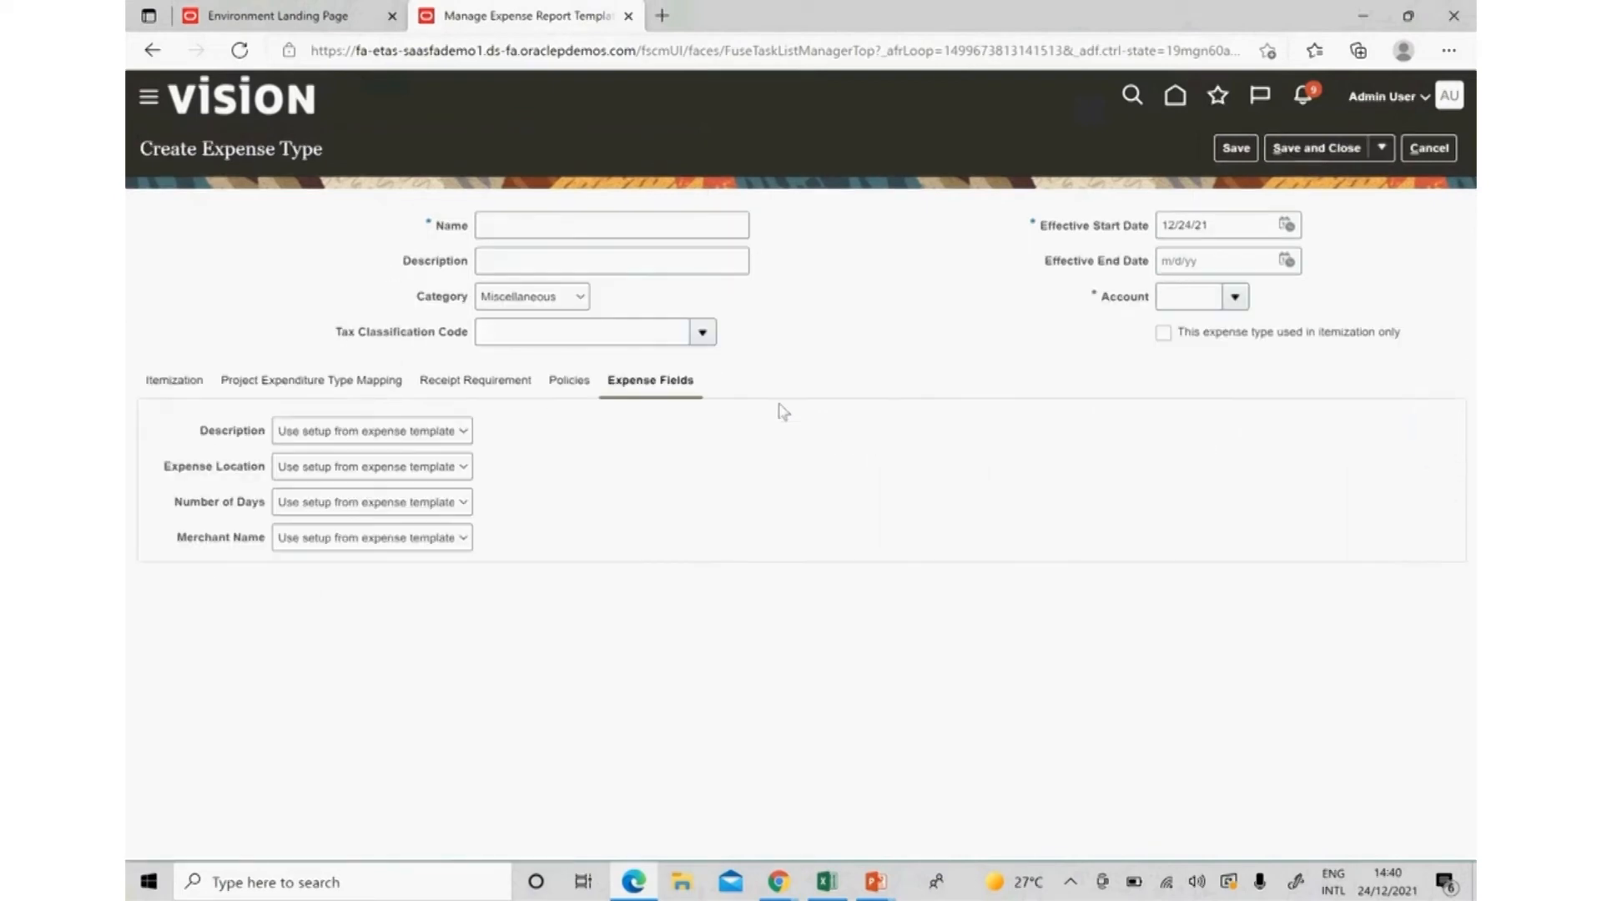
click(162, 385)
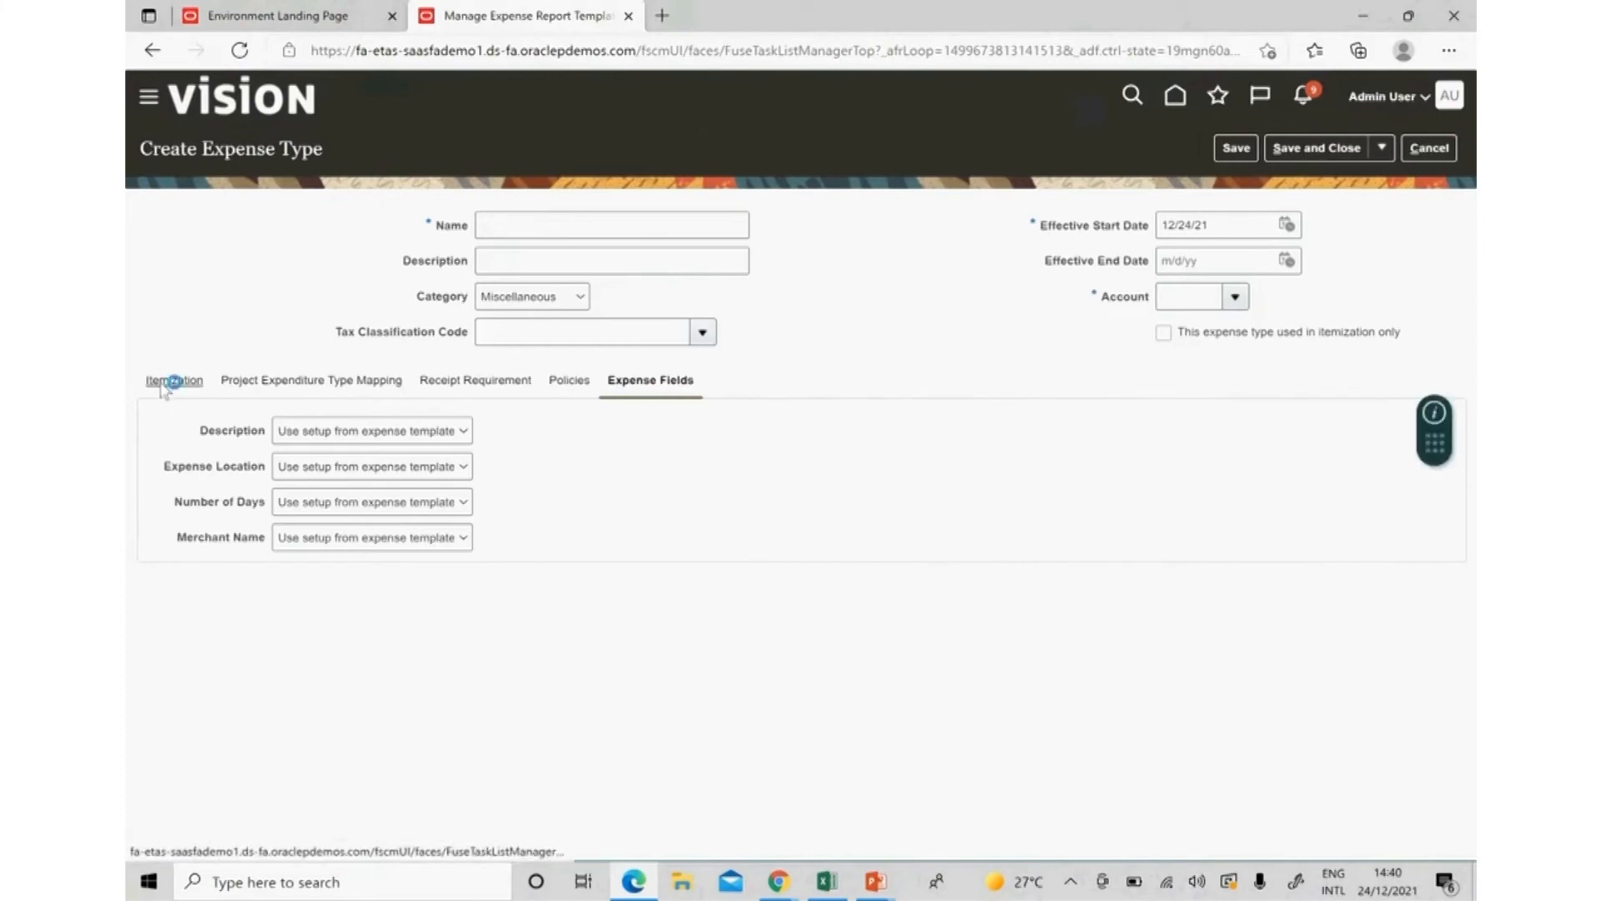
click(539, 225)
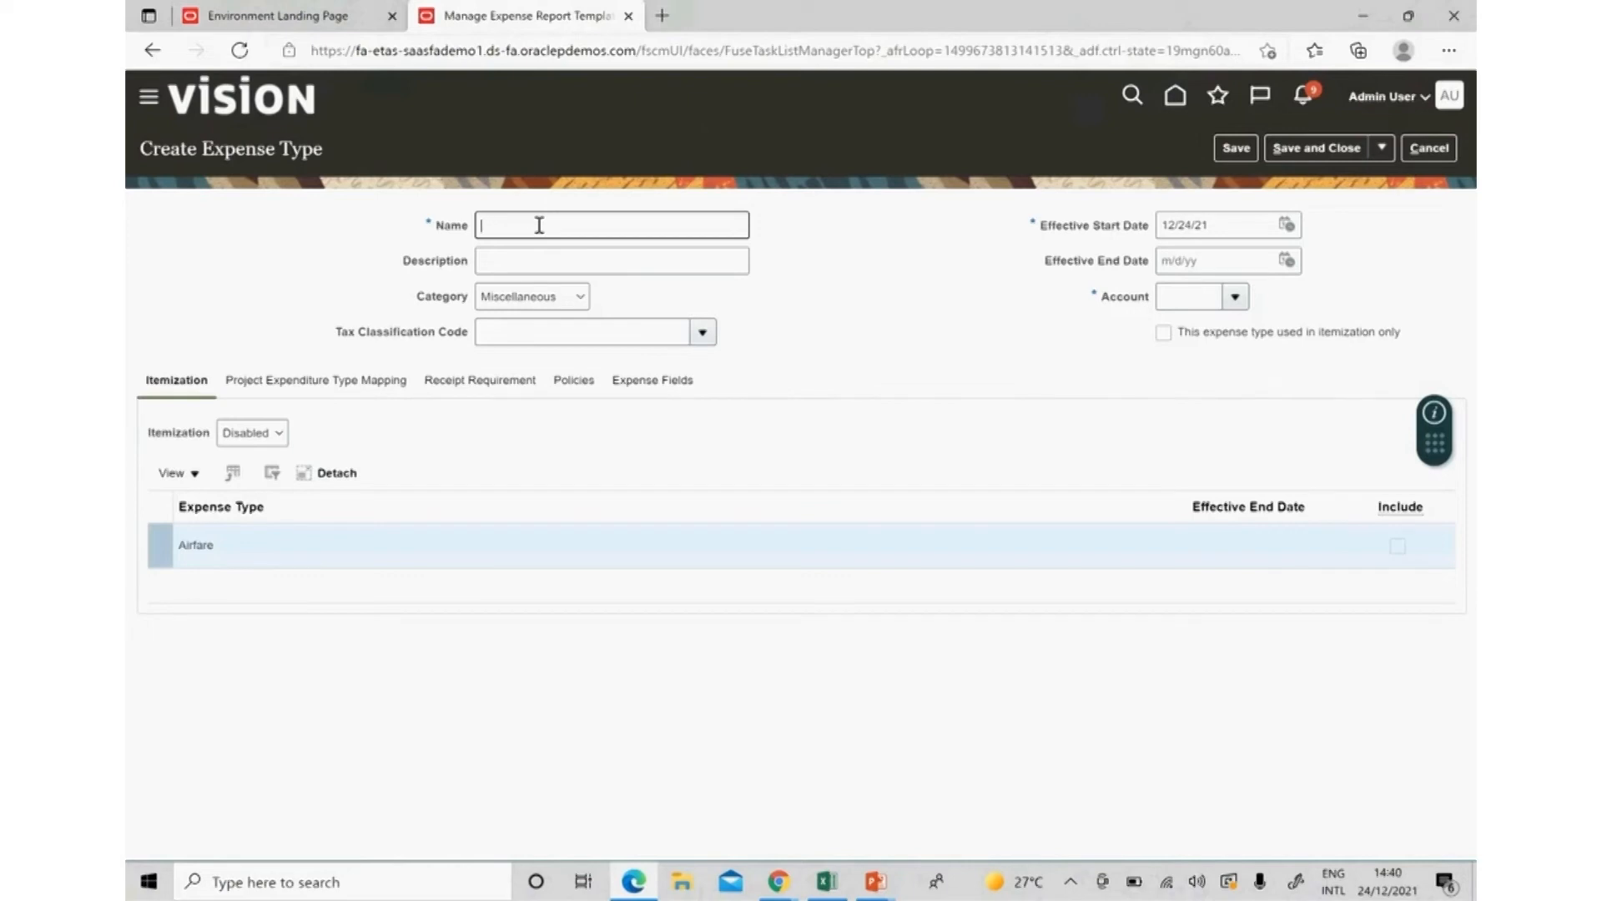
text(Hotel Expense)
key(Tab)
click(565, 297)
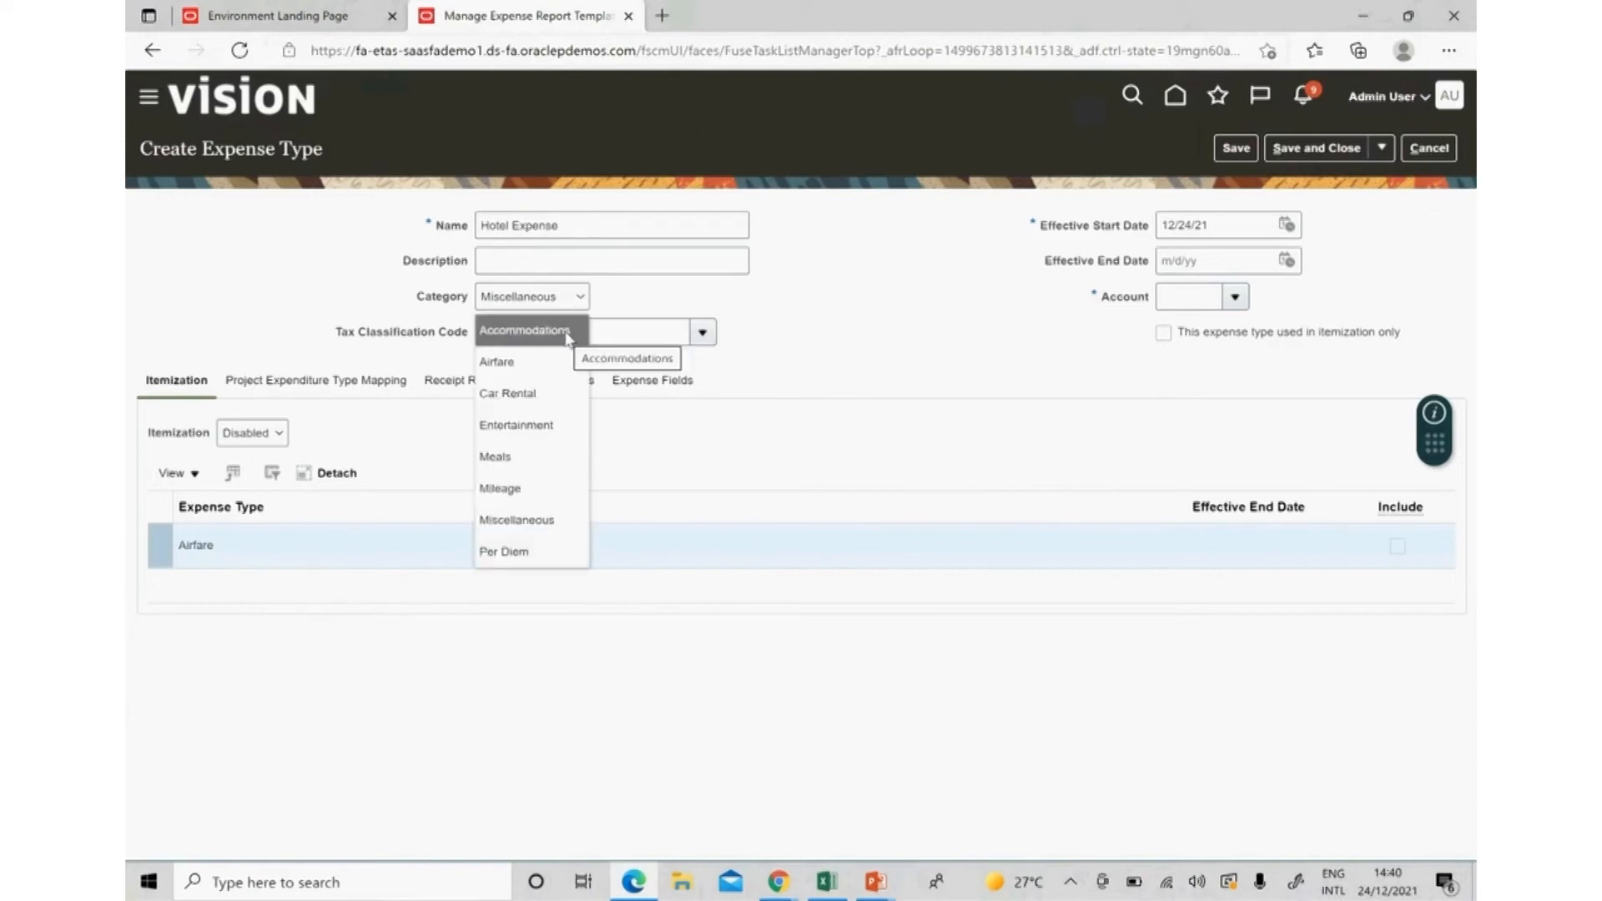
click(564, 333)
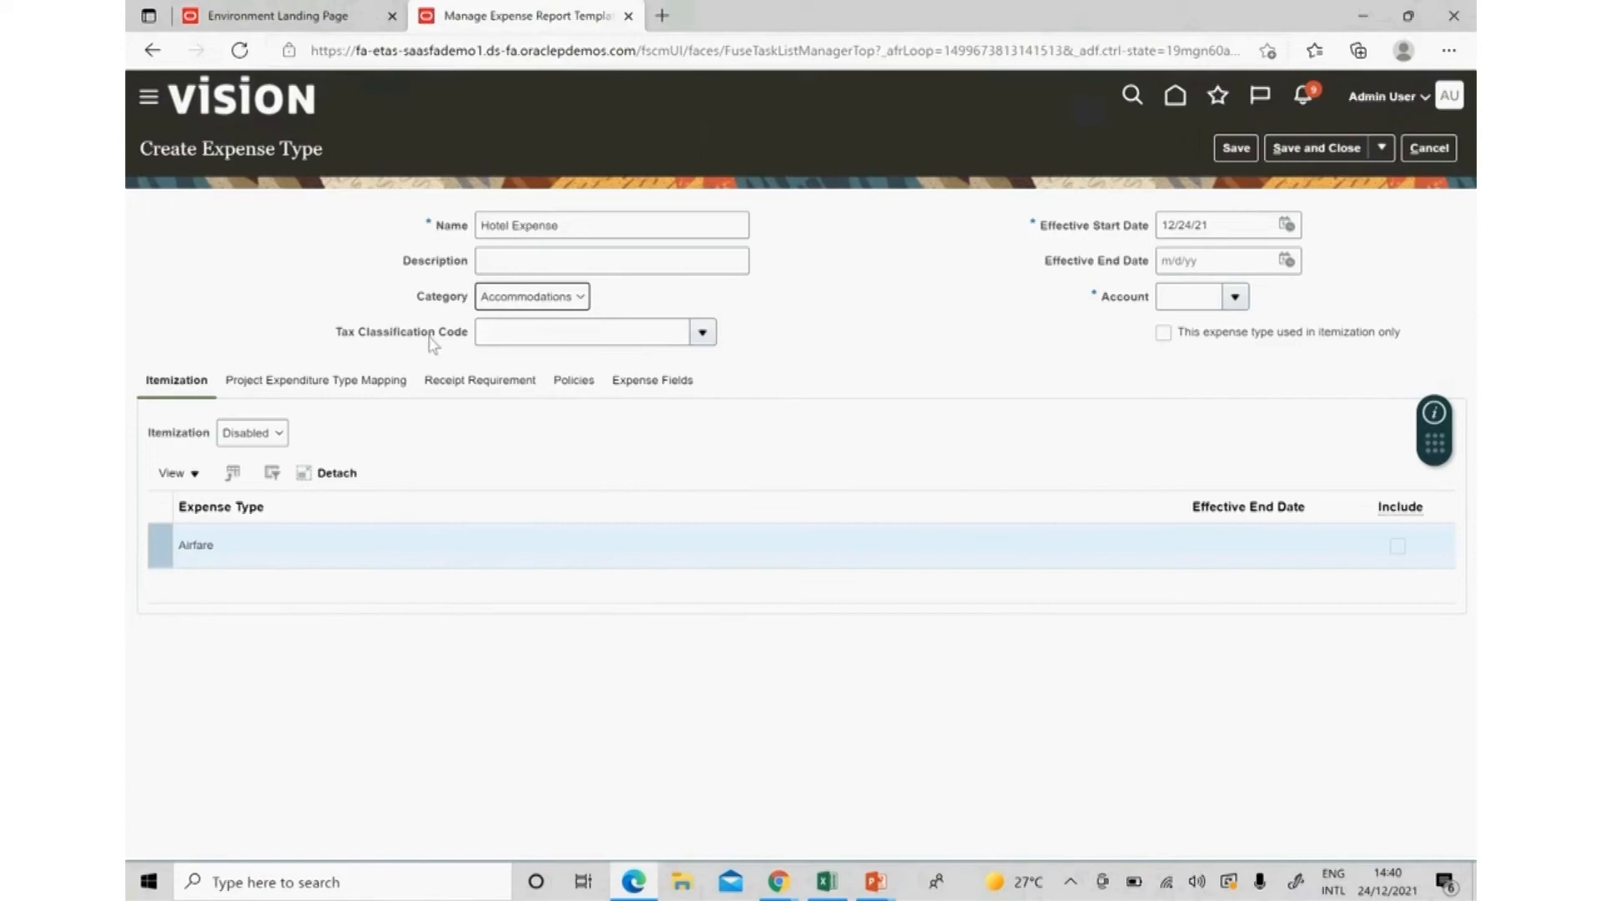
Set Hotel Expense's start date to 1/1/21 and open the full account search.
click(1205, 236)
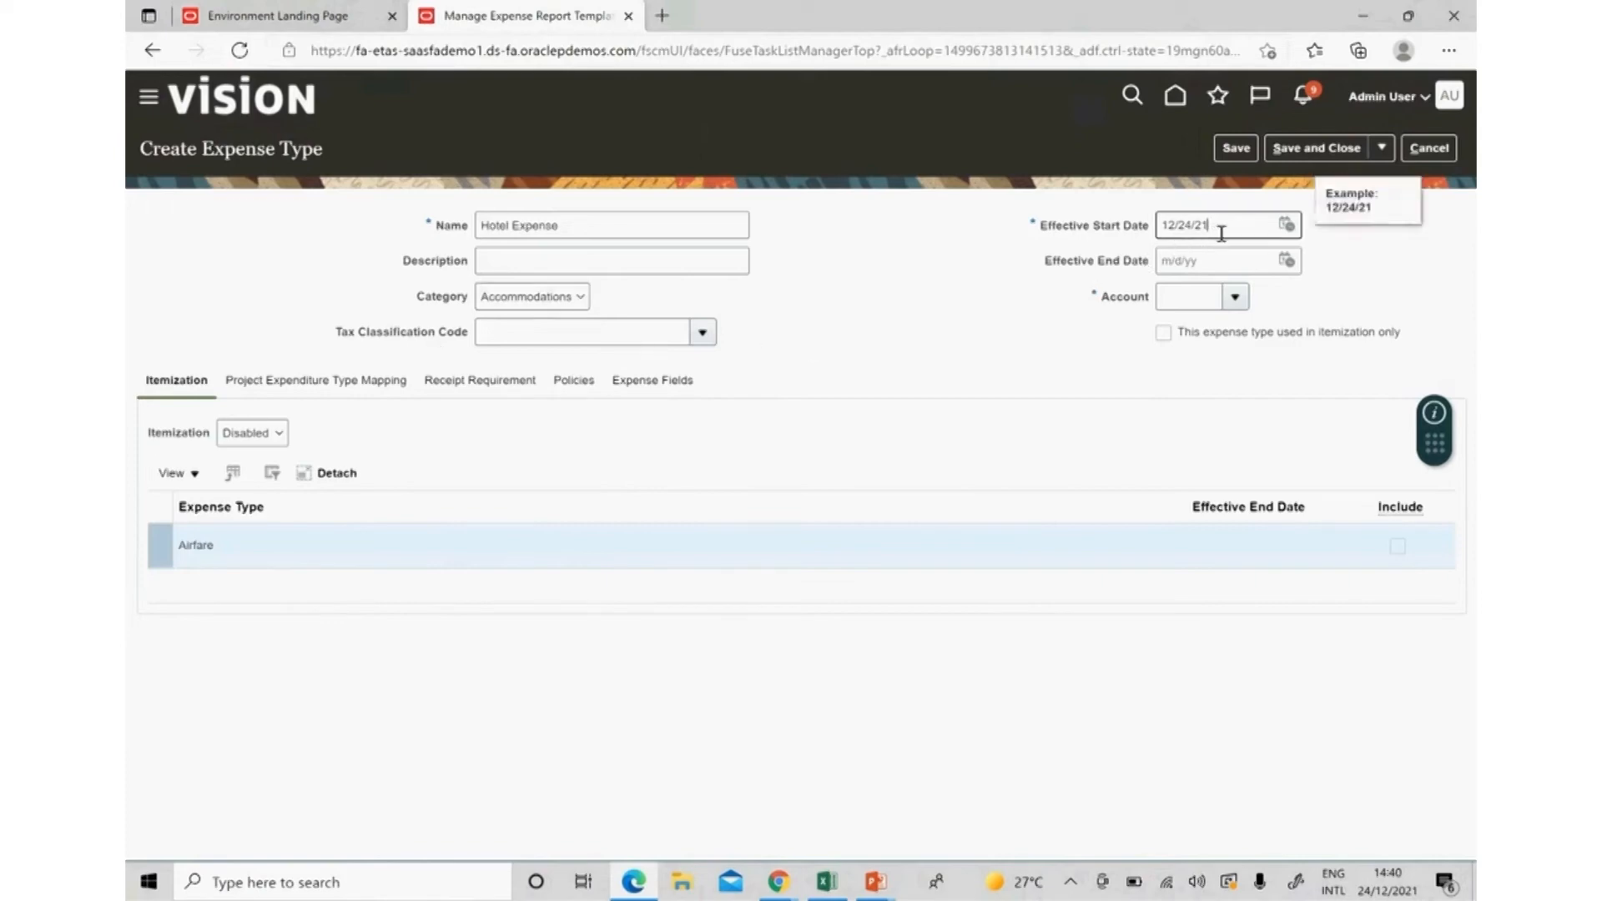
triple_click(1221, 234)
text(1/1/21)
key(Tab)
key(Tab)
click(1236, 301)
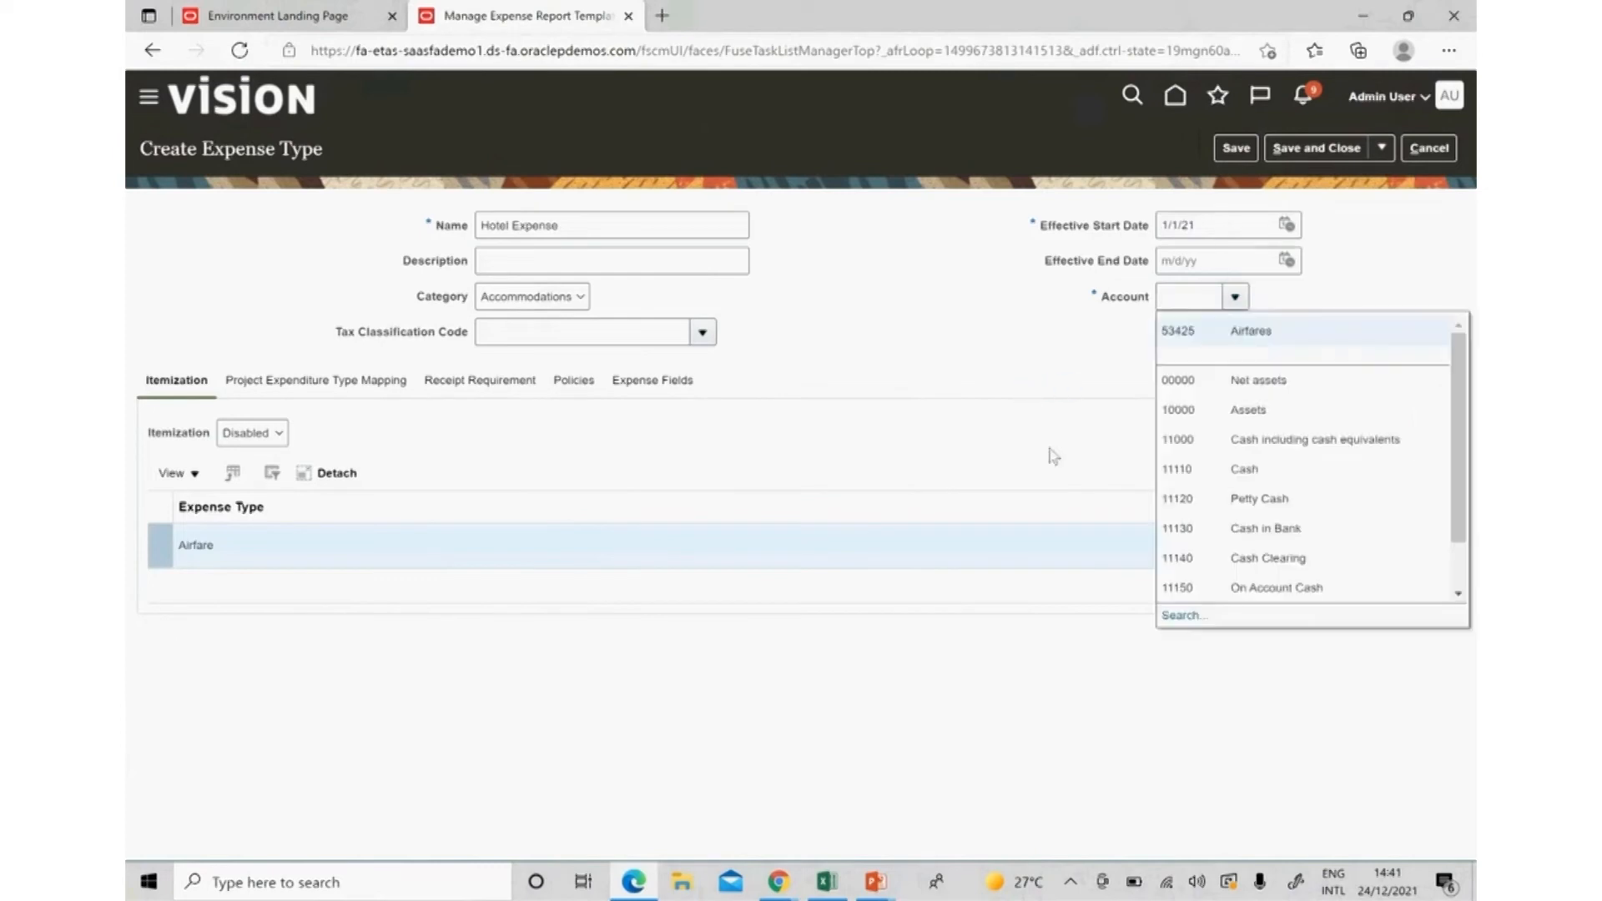
click(1182, 617)
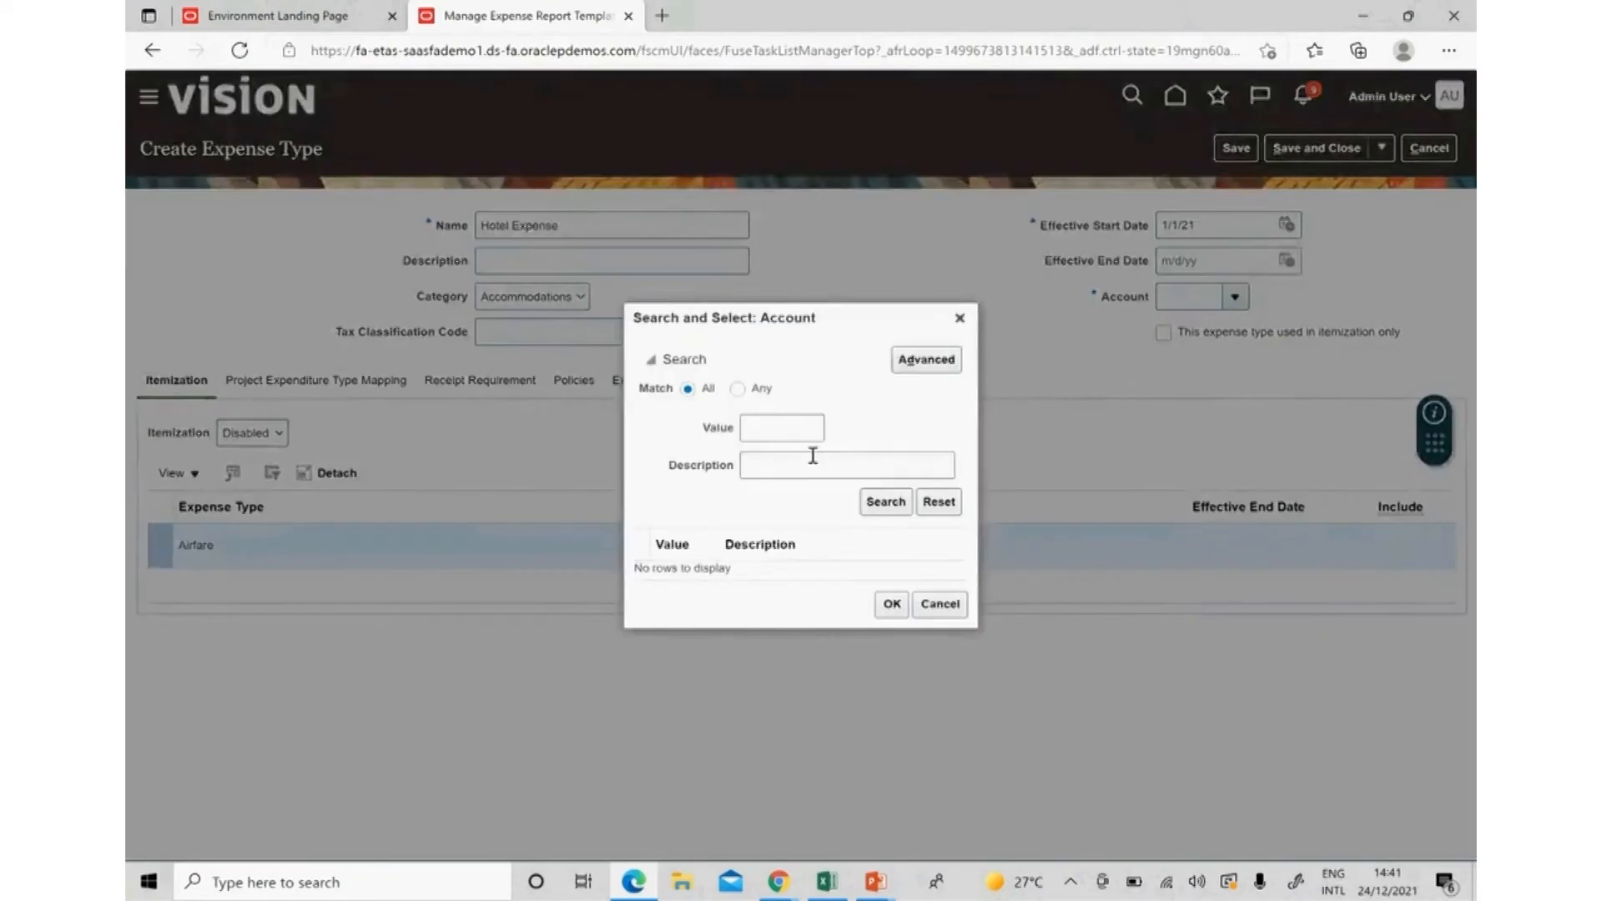
click(796, 465)
Search accounts by description %Hotel and pick 54620 Hotel Accommodation.
text(%)
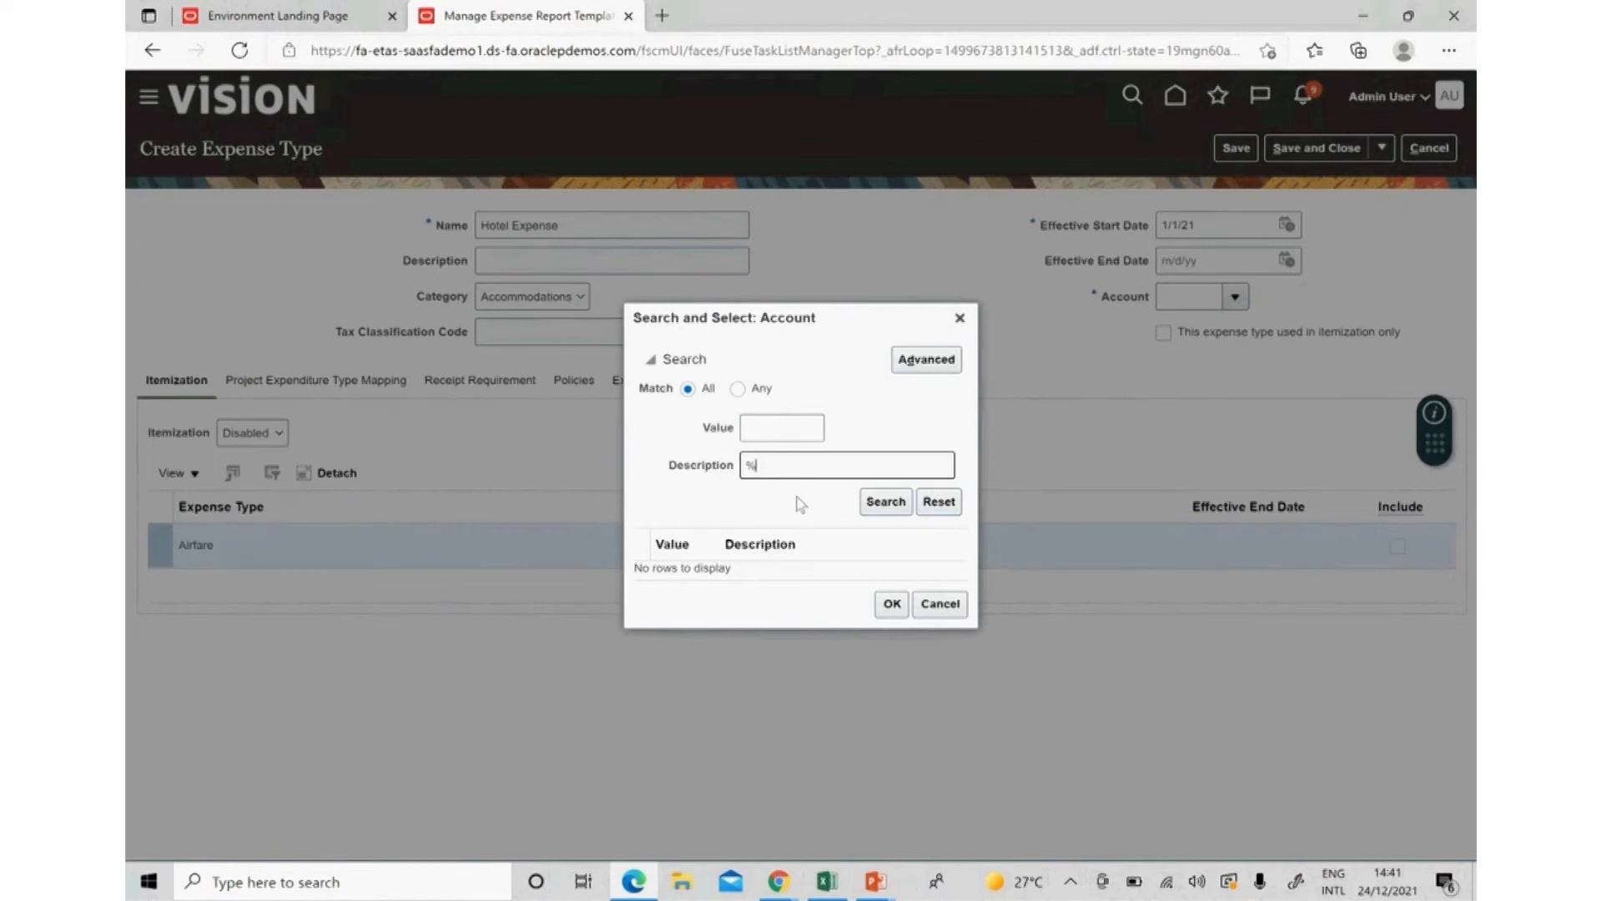
text(Hotel)
key(Return)
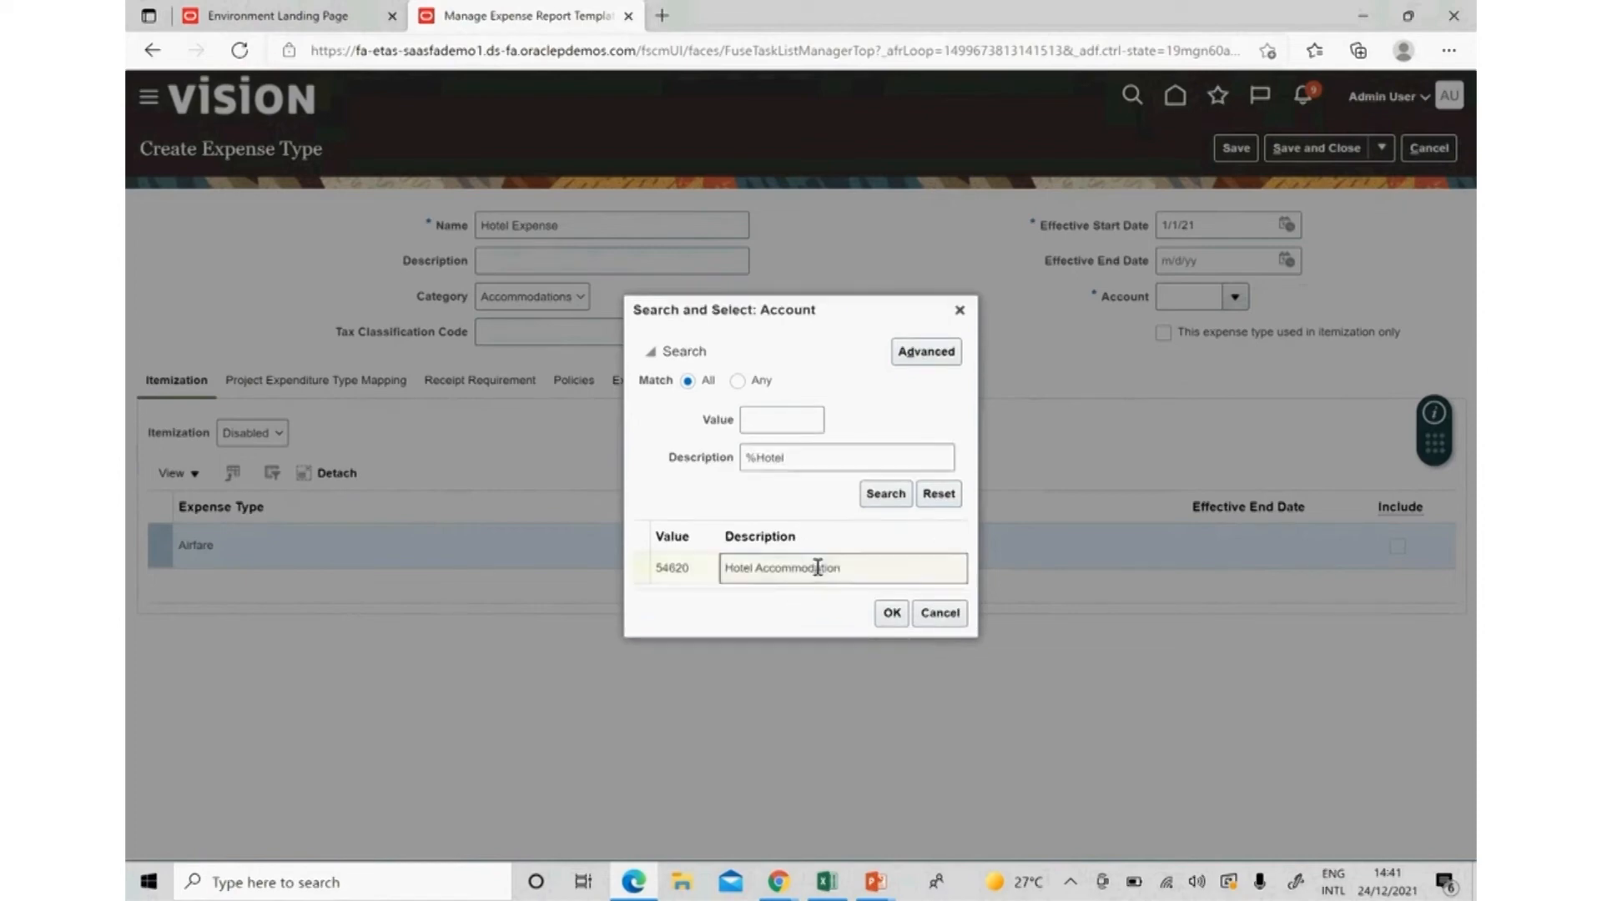
double_click(818, 567)
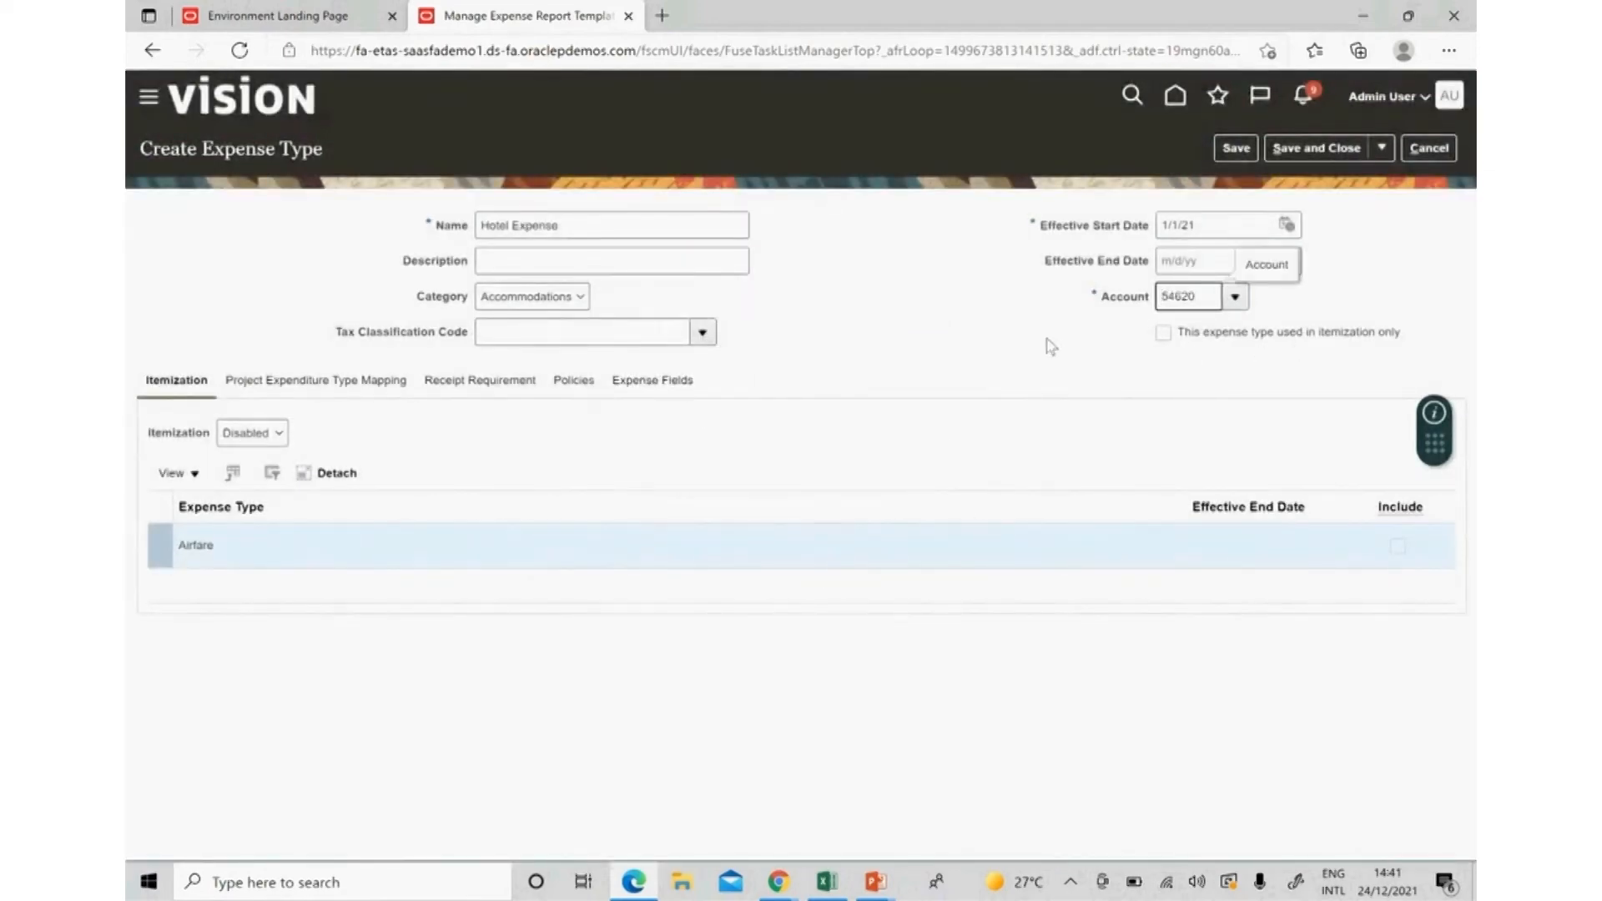
Commit the account, review the Policies and Expense Fields tabs, and save Hotel Expense.
click(1055, 340)
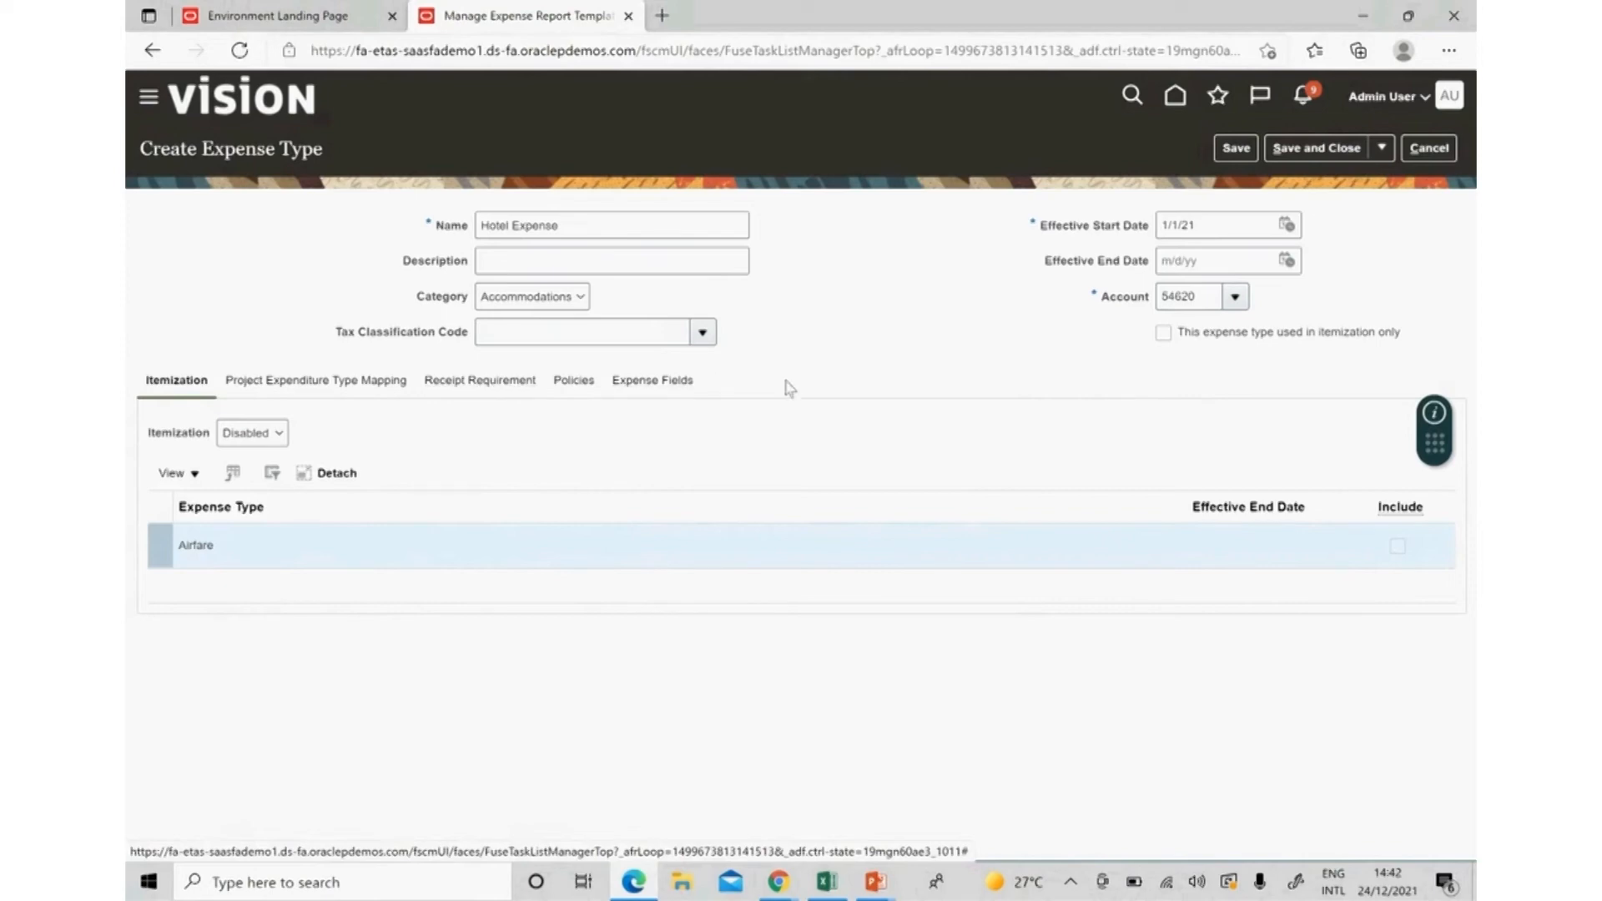
click(582, 385)
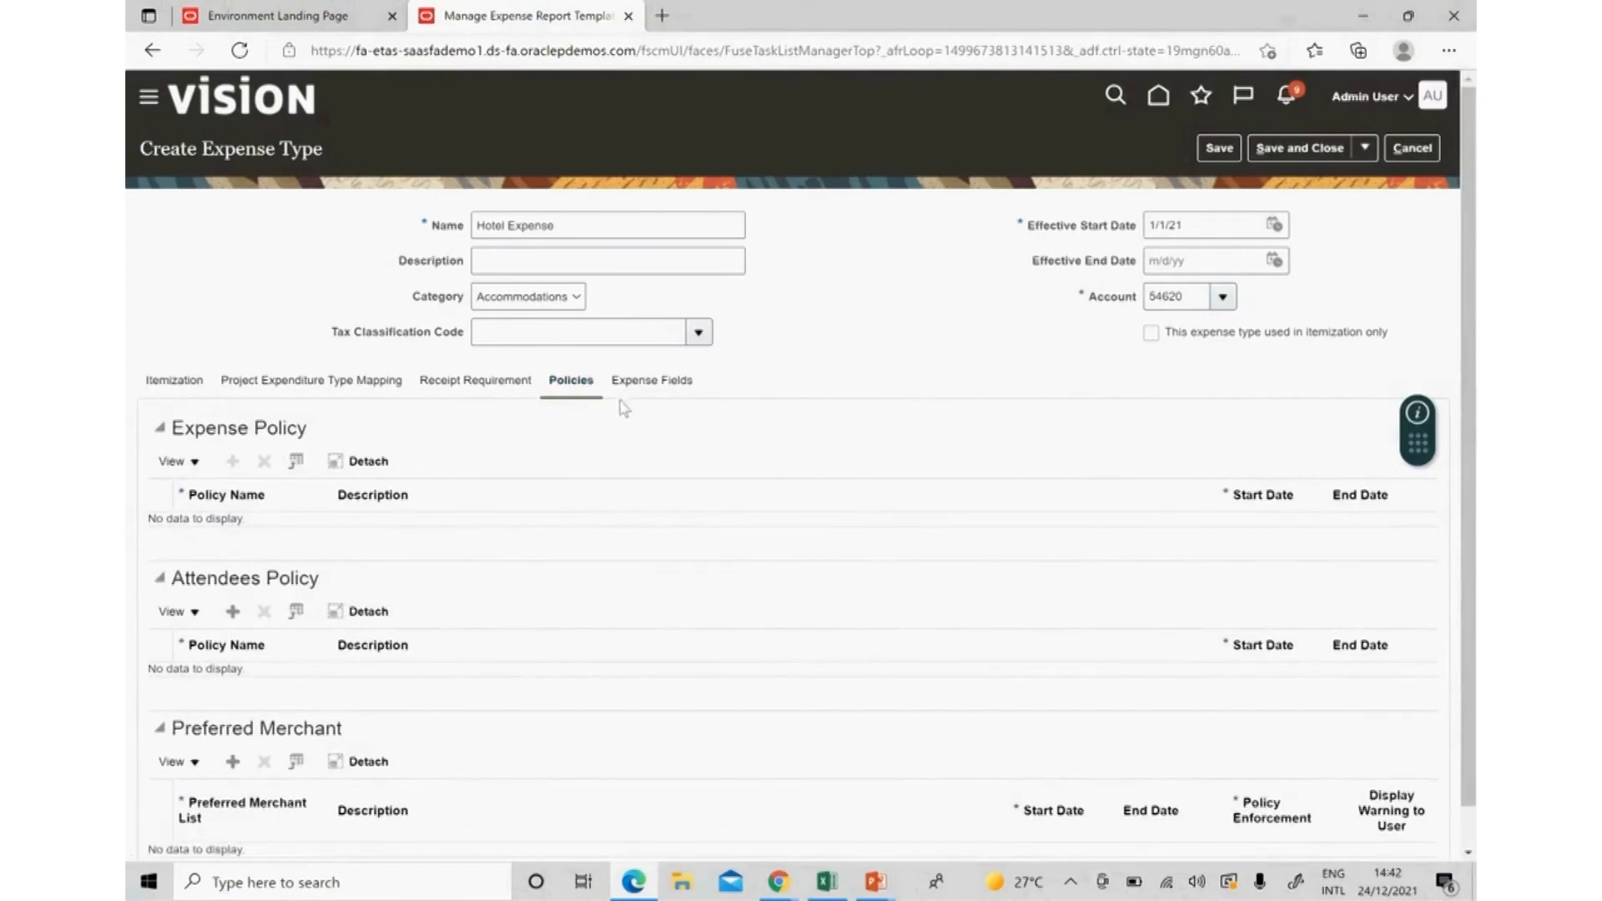
click(668, 382)
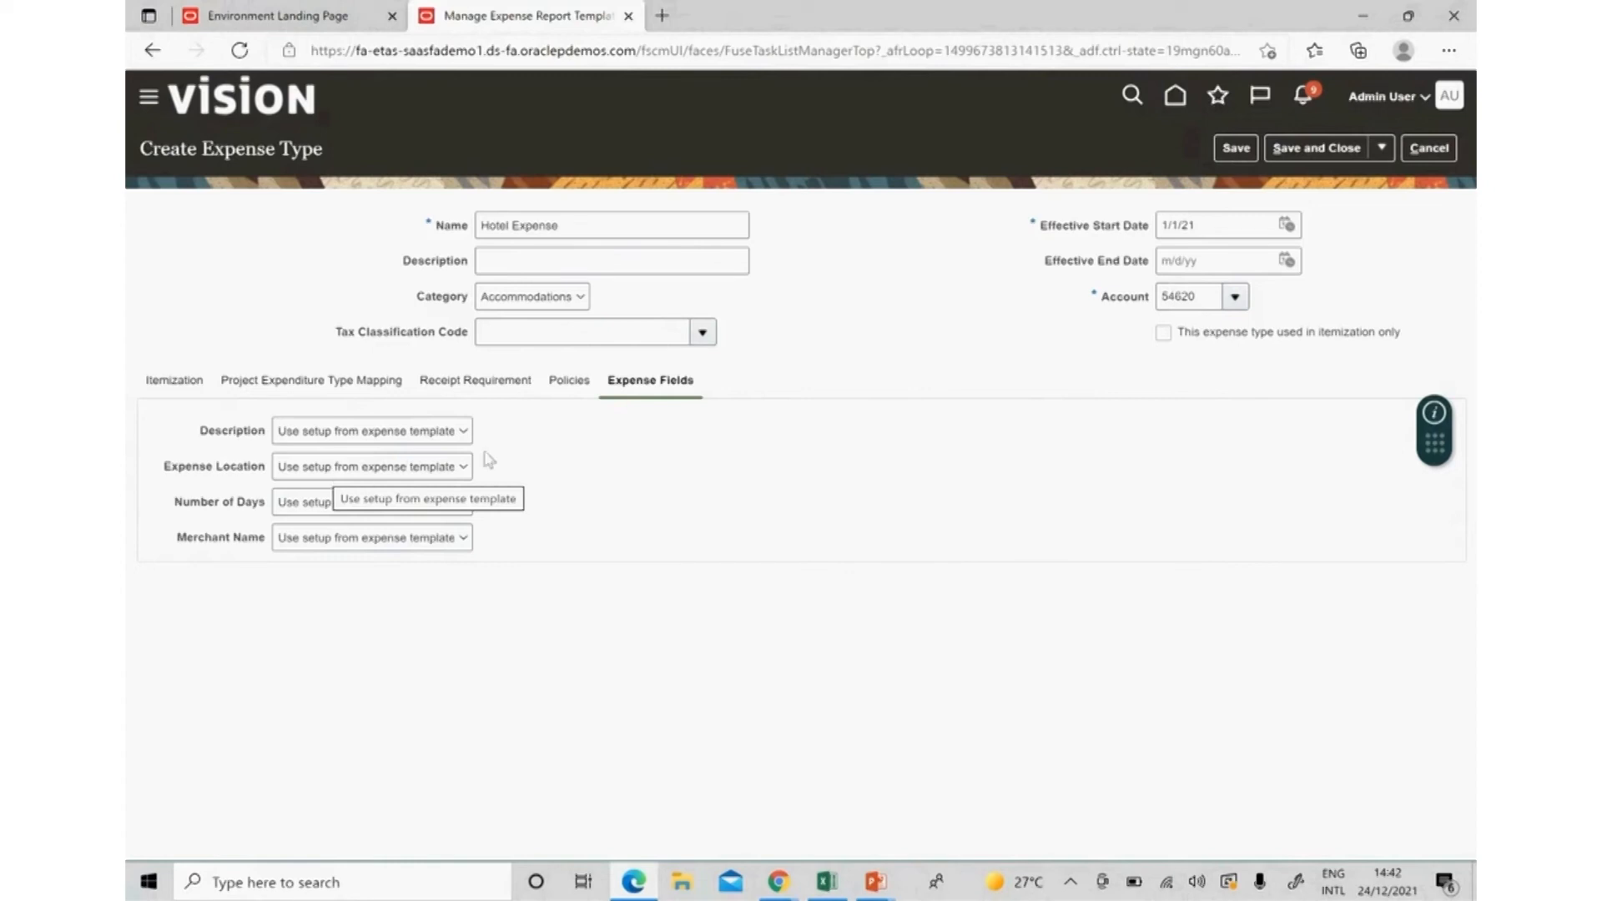
click(1341, 153)
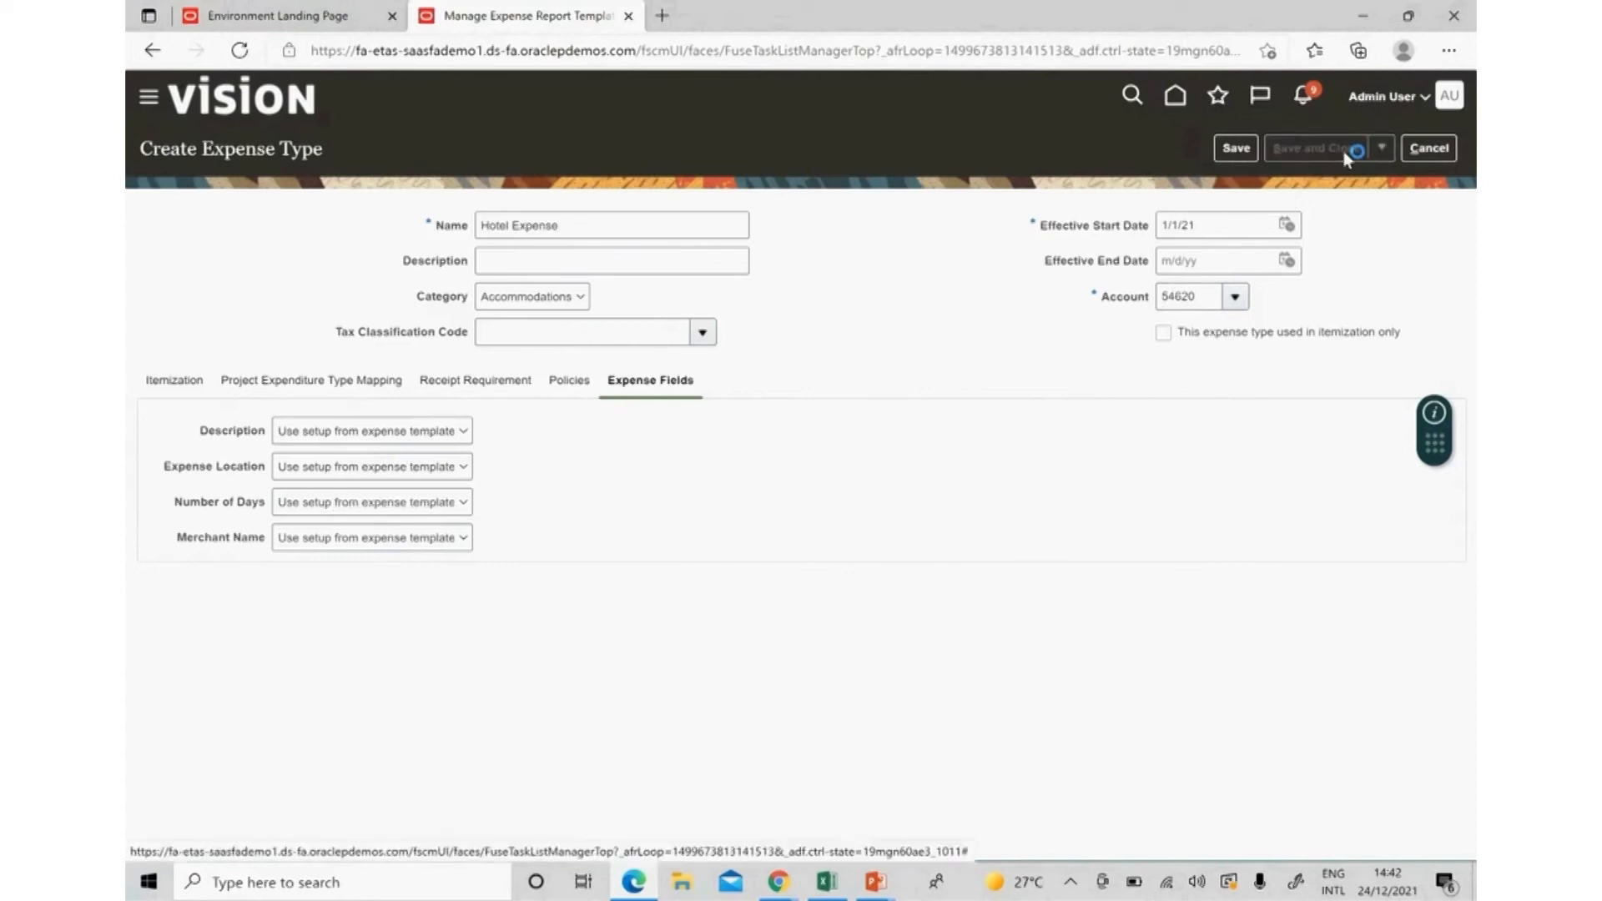
click(302, 412)
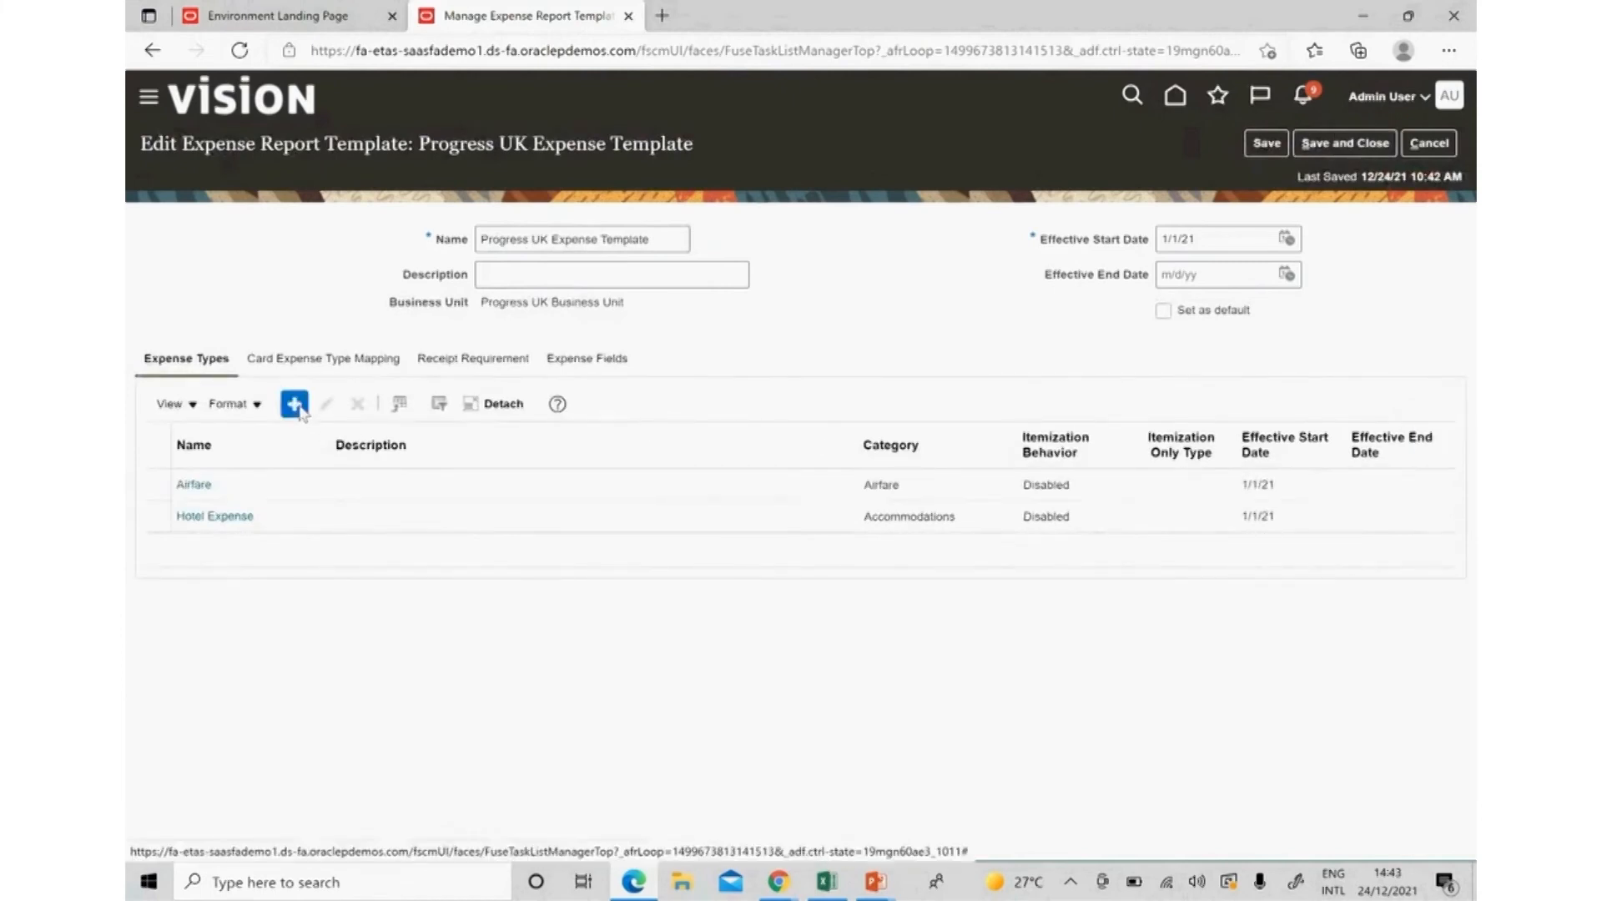
Start a new expense type named Meals with the Meals category.
click(587, 228)
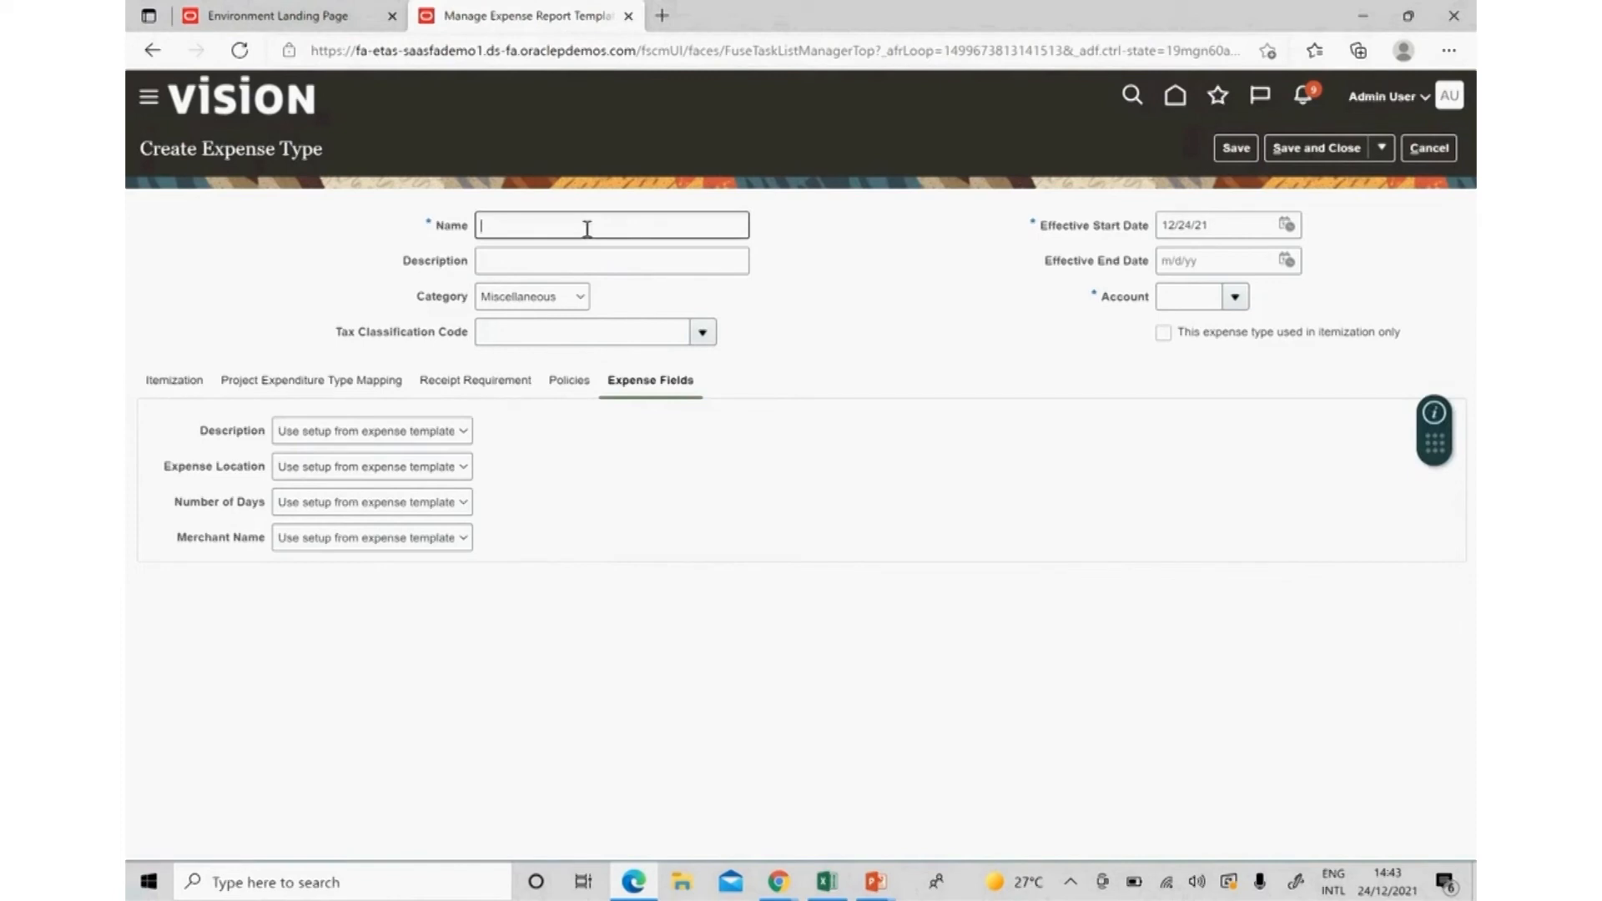
text(Meals)
key(Tab)
key(Tab)
click(578, 297)
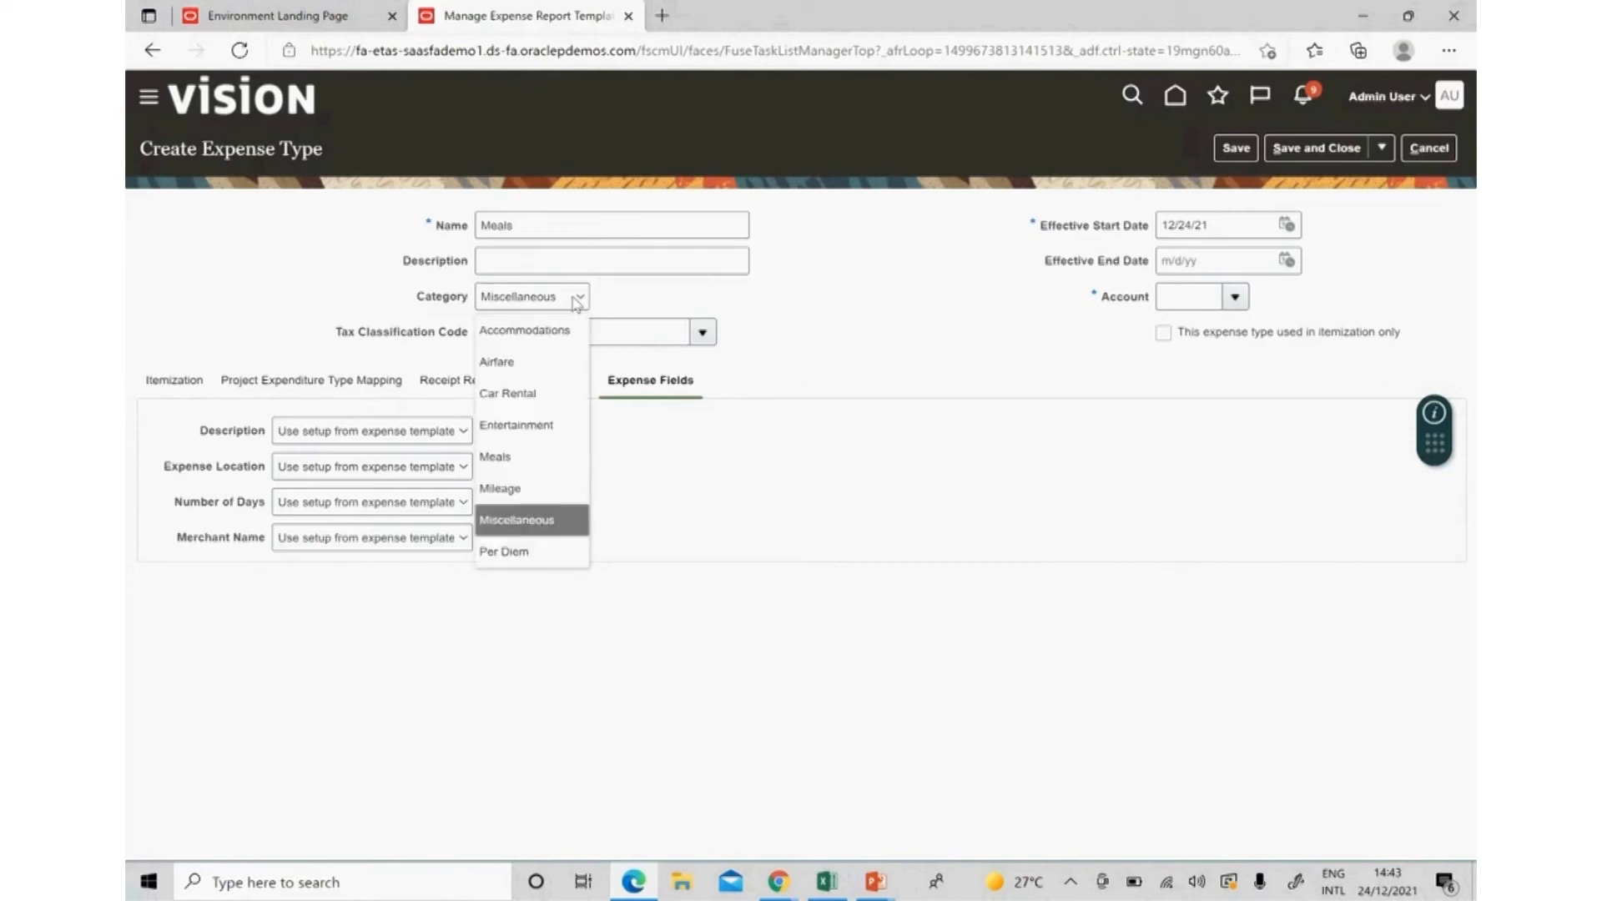
click(558, 467)
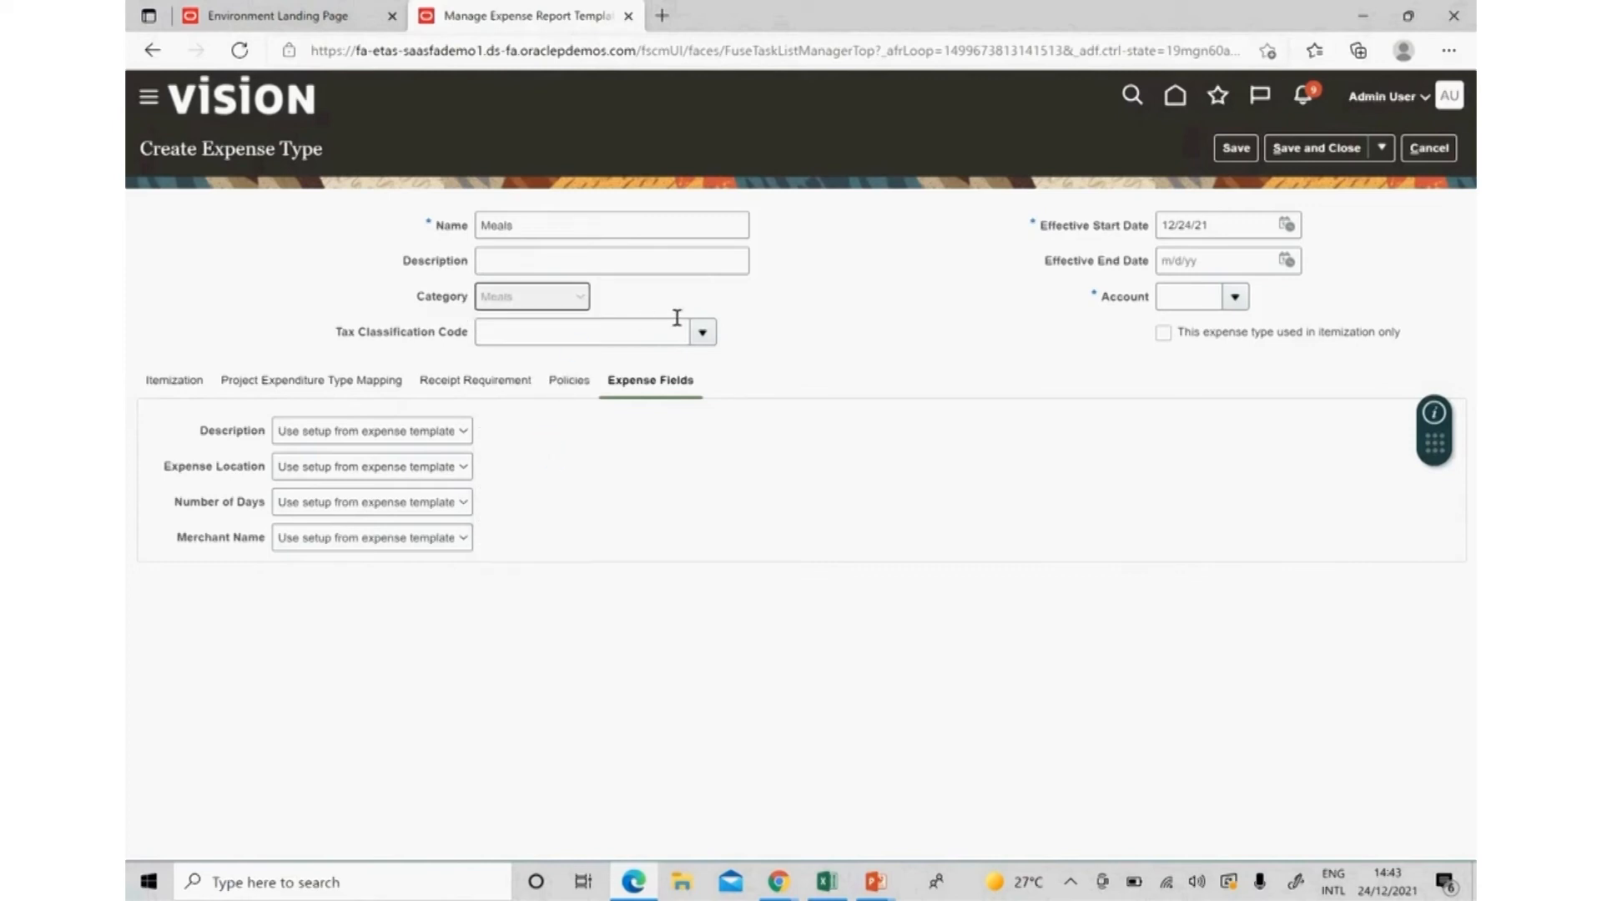
Set the Meals effective start date to 1/1/21 and open the full account search.
click(1224, 231)
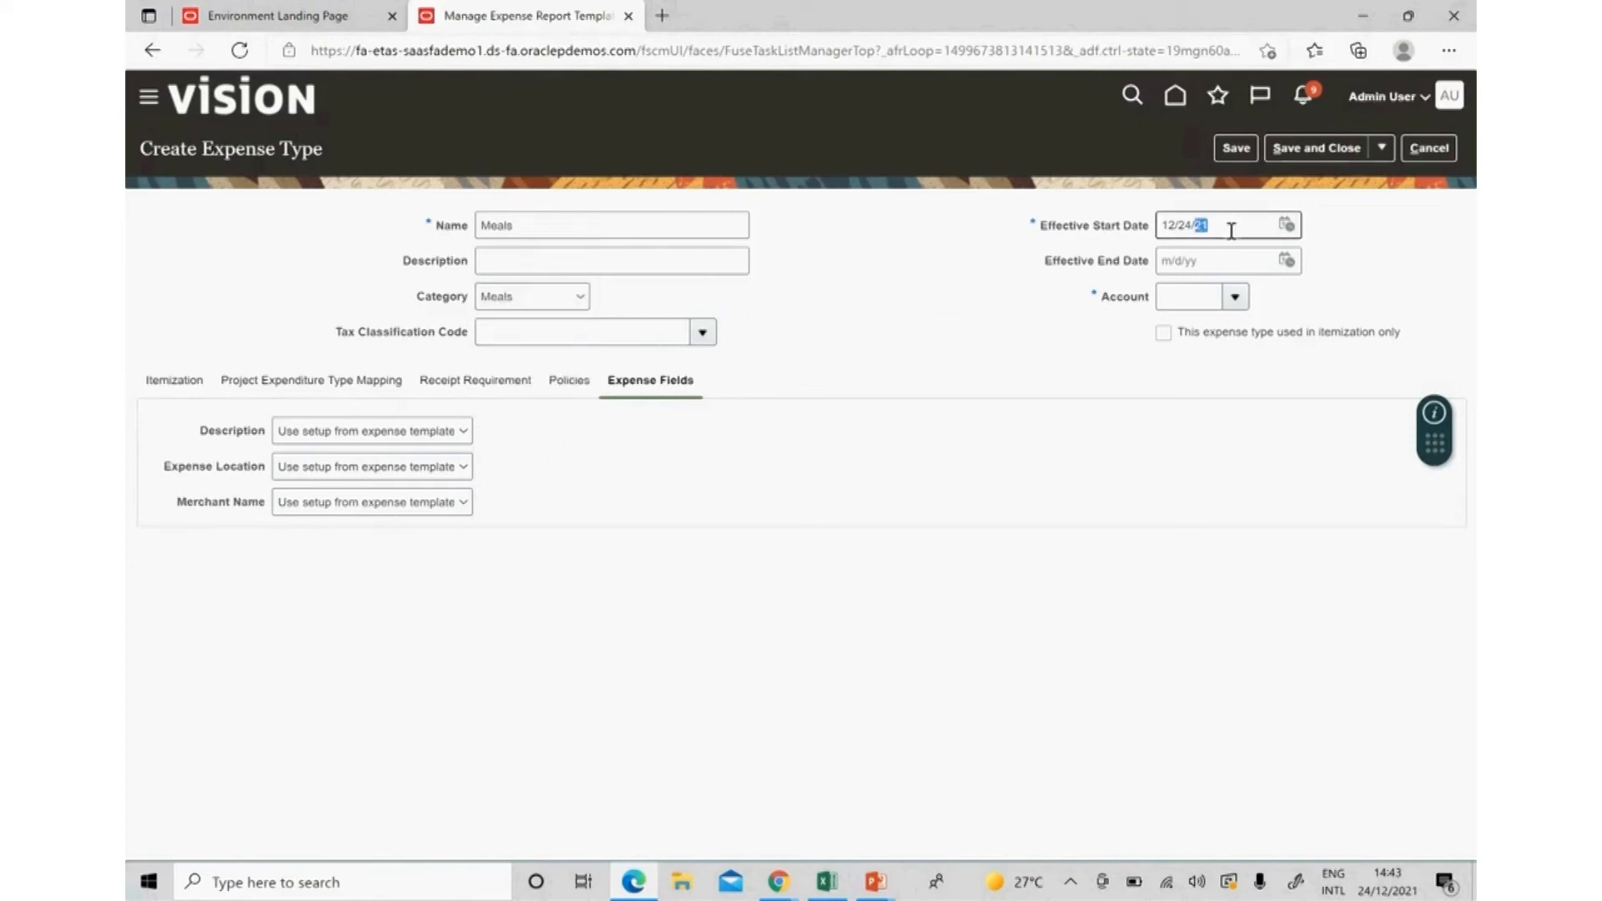
key(BackSpace)
key(BackSpace)
key(BackSpace)
key(BackSpace)
key(BackSpace)
key(BackSpace)
key(BackSpace)
key(BackSpace)
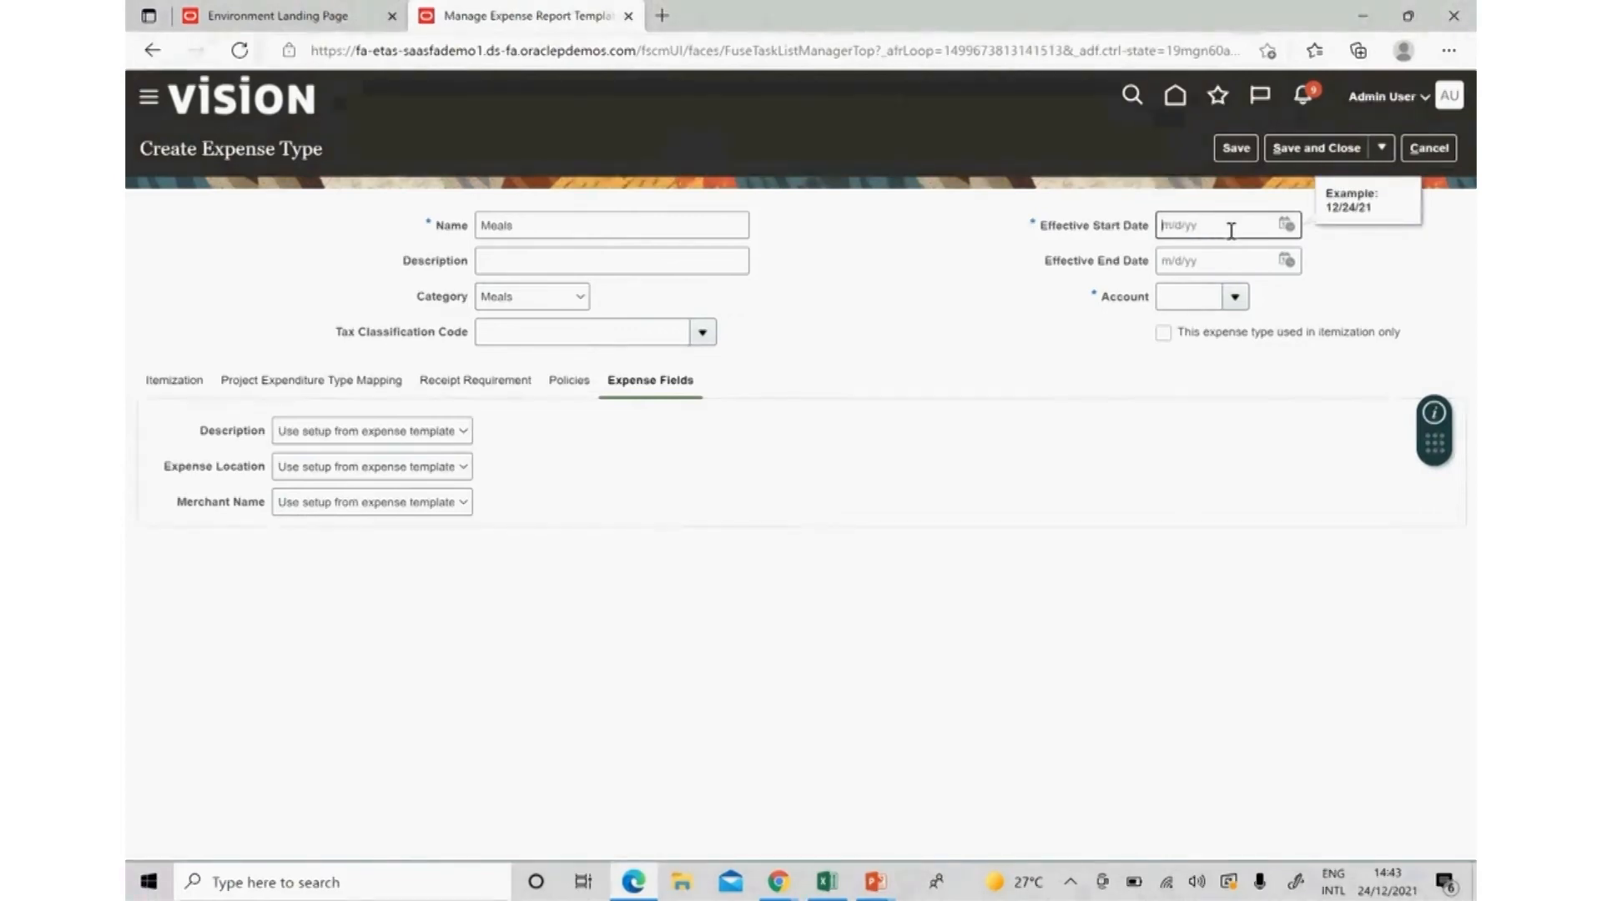
text(1.1.21)
key(Tab)
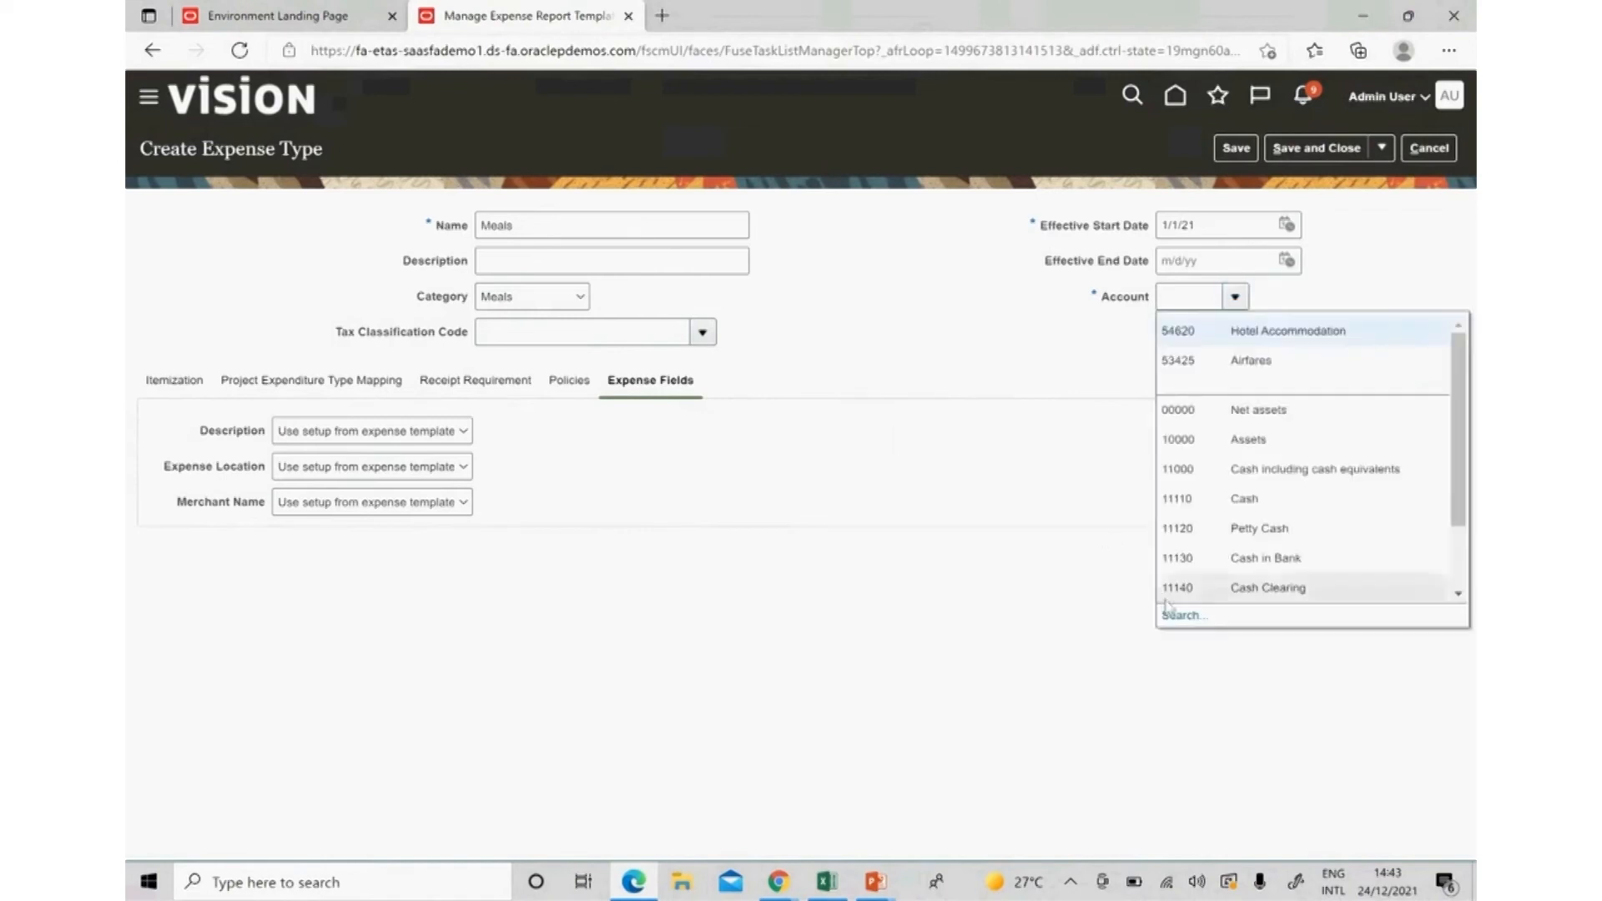
click(1176, 608)
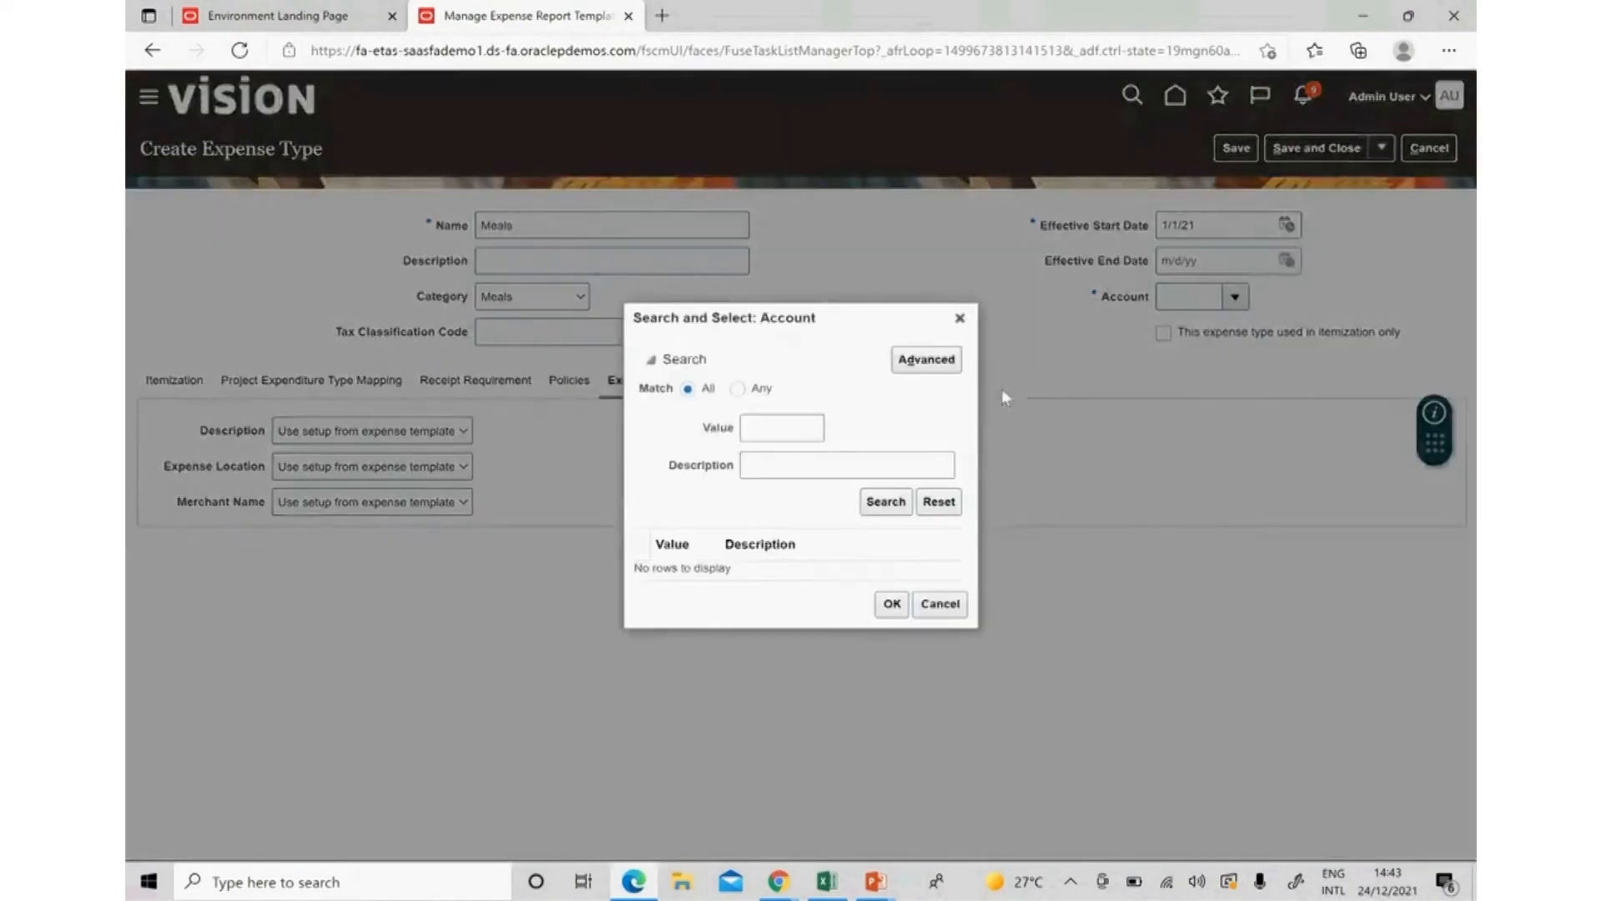
Search accounts by description, trying %Meal, Food, Dinn and Lunch.
click(782, 467)
text(%Meal)
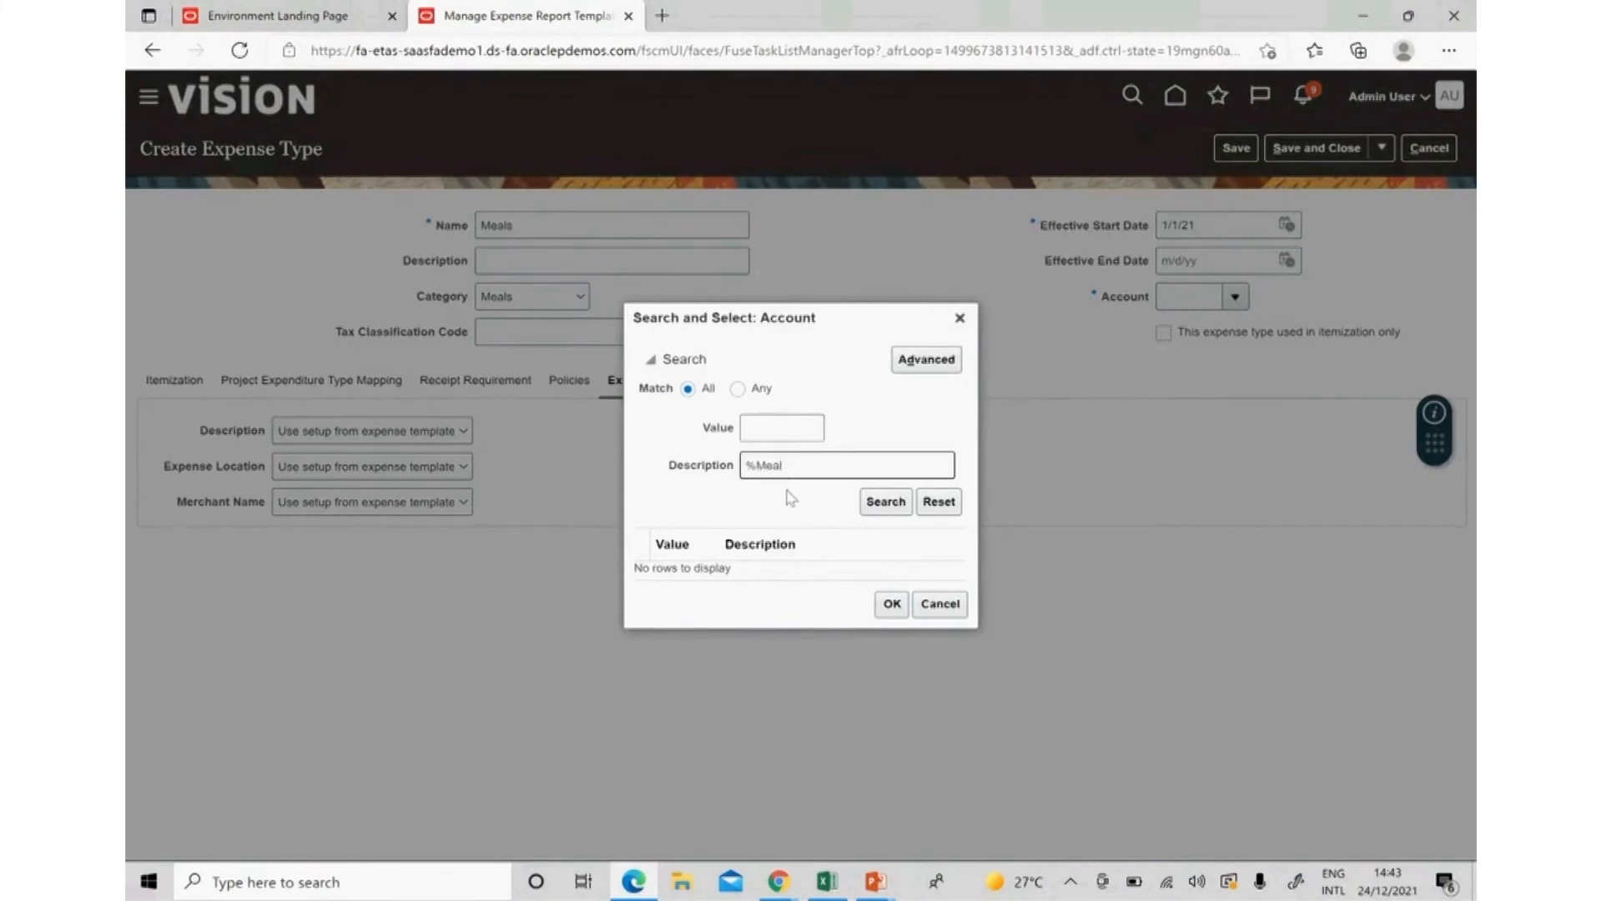
key(BackSpace)
key(BackSpace)
key(BackSpace)
key(BackSpace)
text(Food)
key(BackSpace)
key(BackSpace)
key(BackSpace)
key(BackSpace)
text(Dinn)
key(BackSpace)
key(BackSpace)
key(BackSpace)
key(BackSpace)
text(Lunch)
key(BackSpace)
key(BackSpace)
key(BackSpace)
key(BackSpace)
key(BackSpace)
key(Return)
Search accounts by value 5 and select 52310 Service Charge.
click(784, 429)
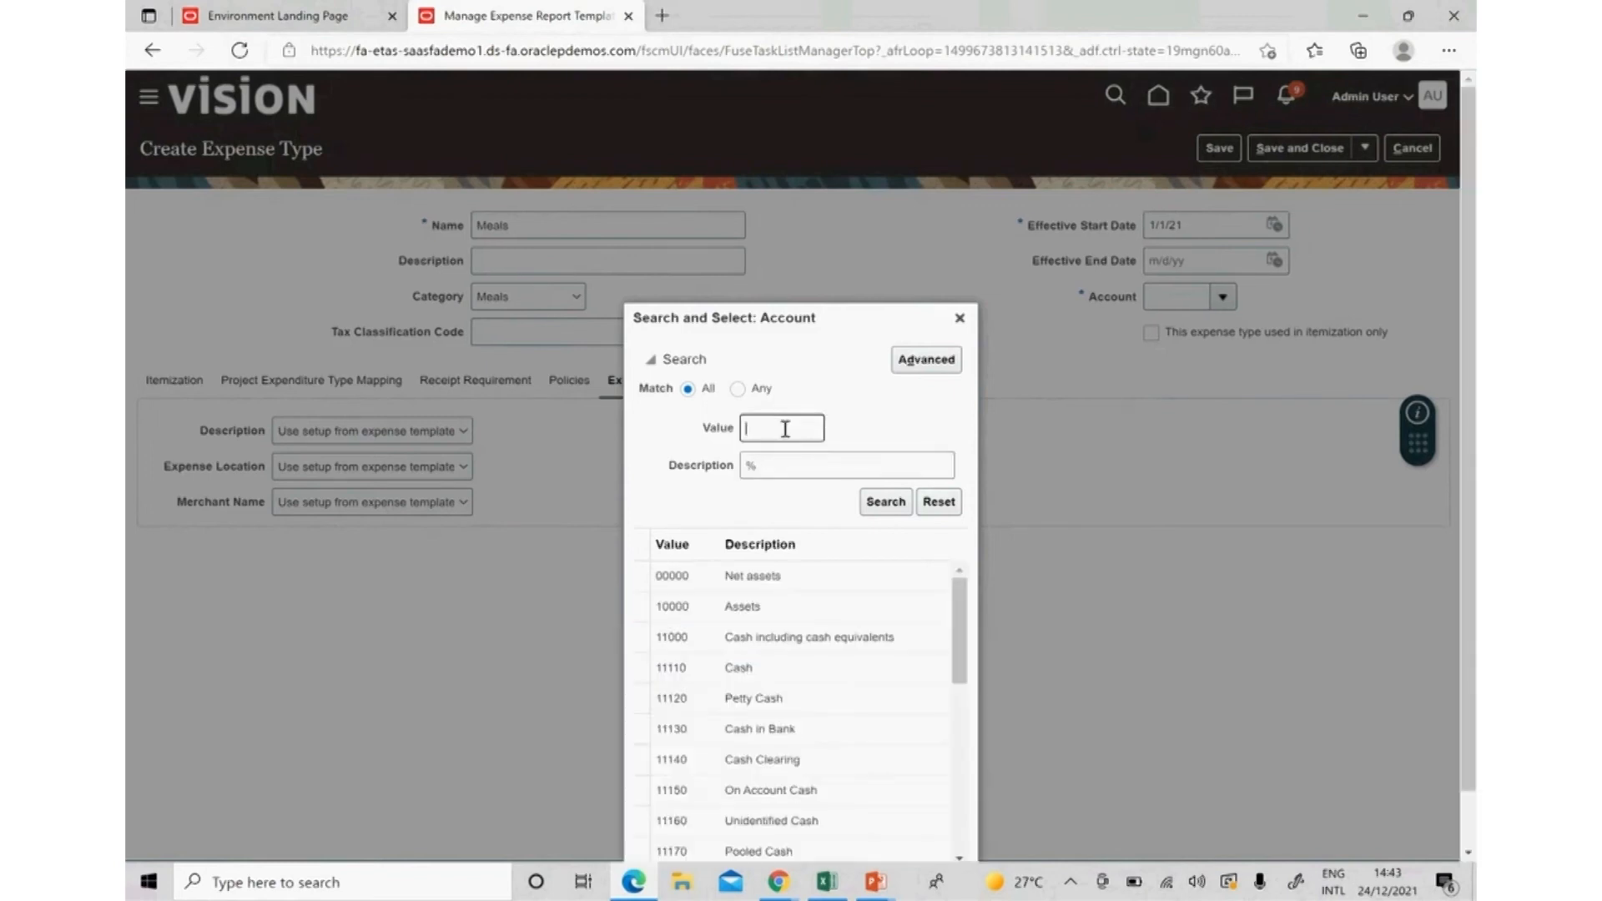
text(5)
key(Return)
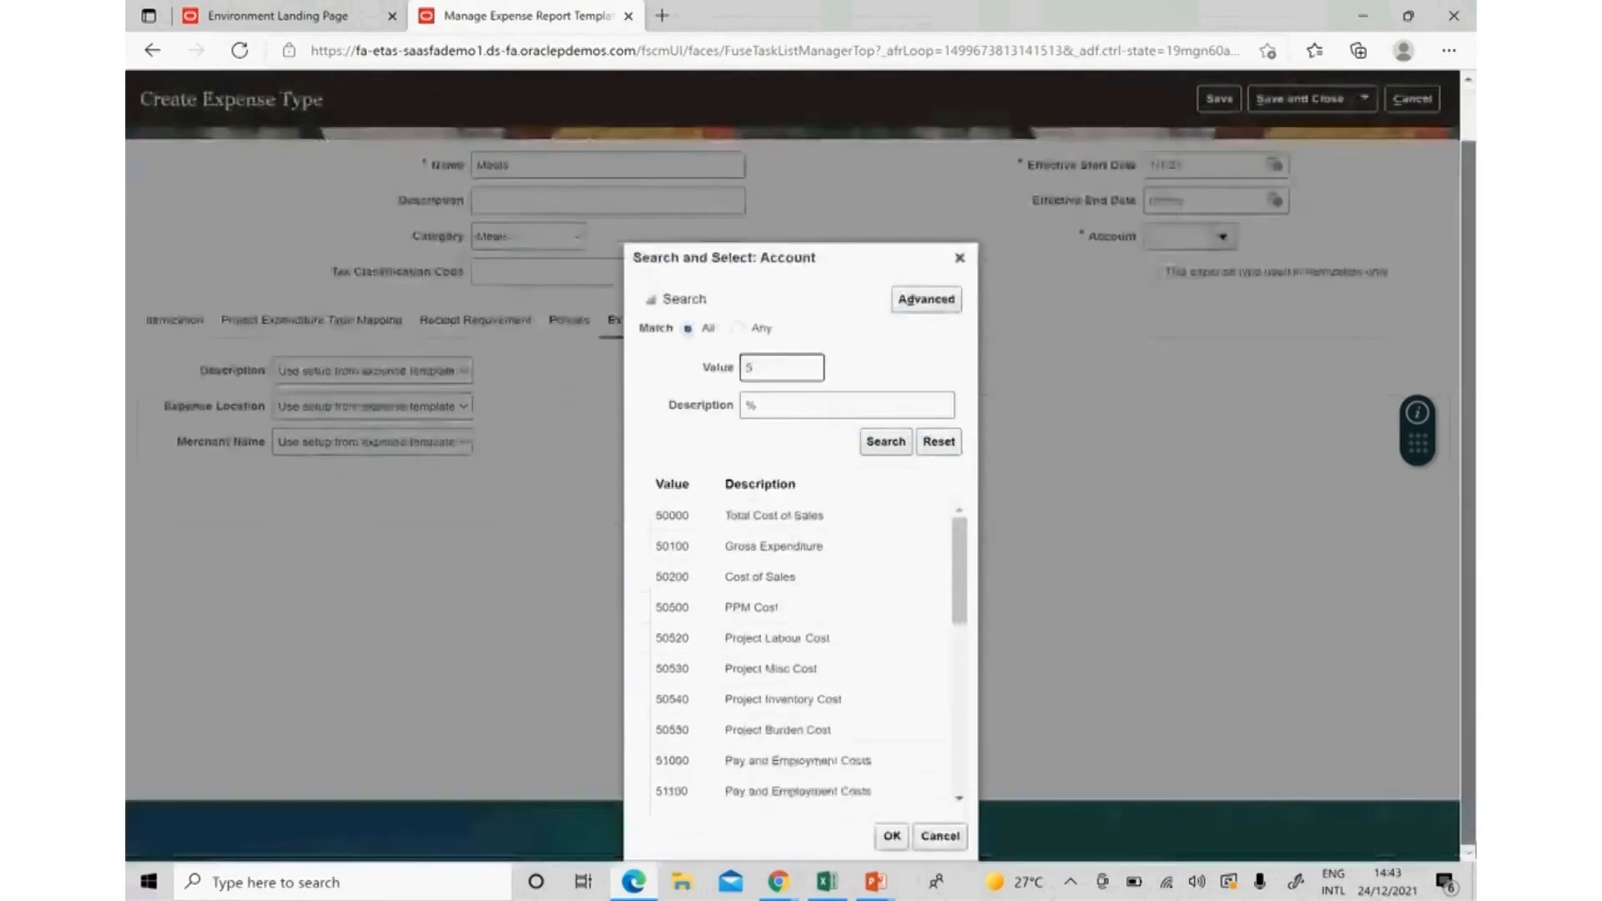
scroll(958, 687, down, 5)
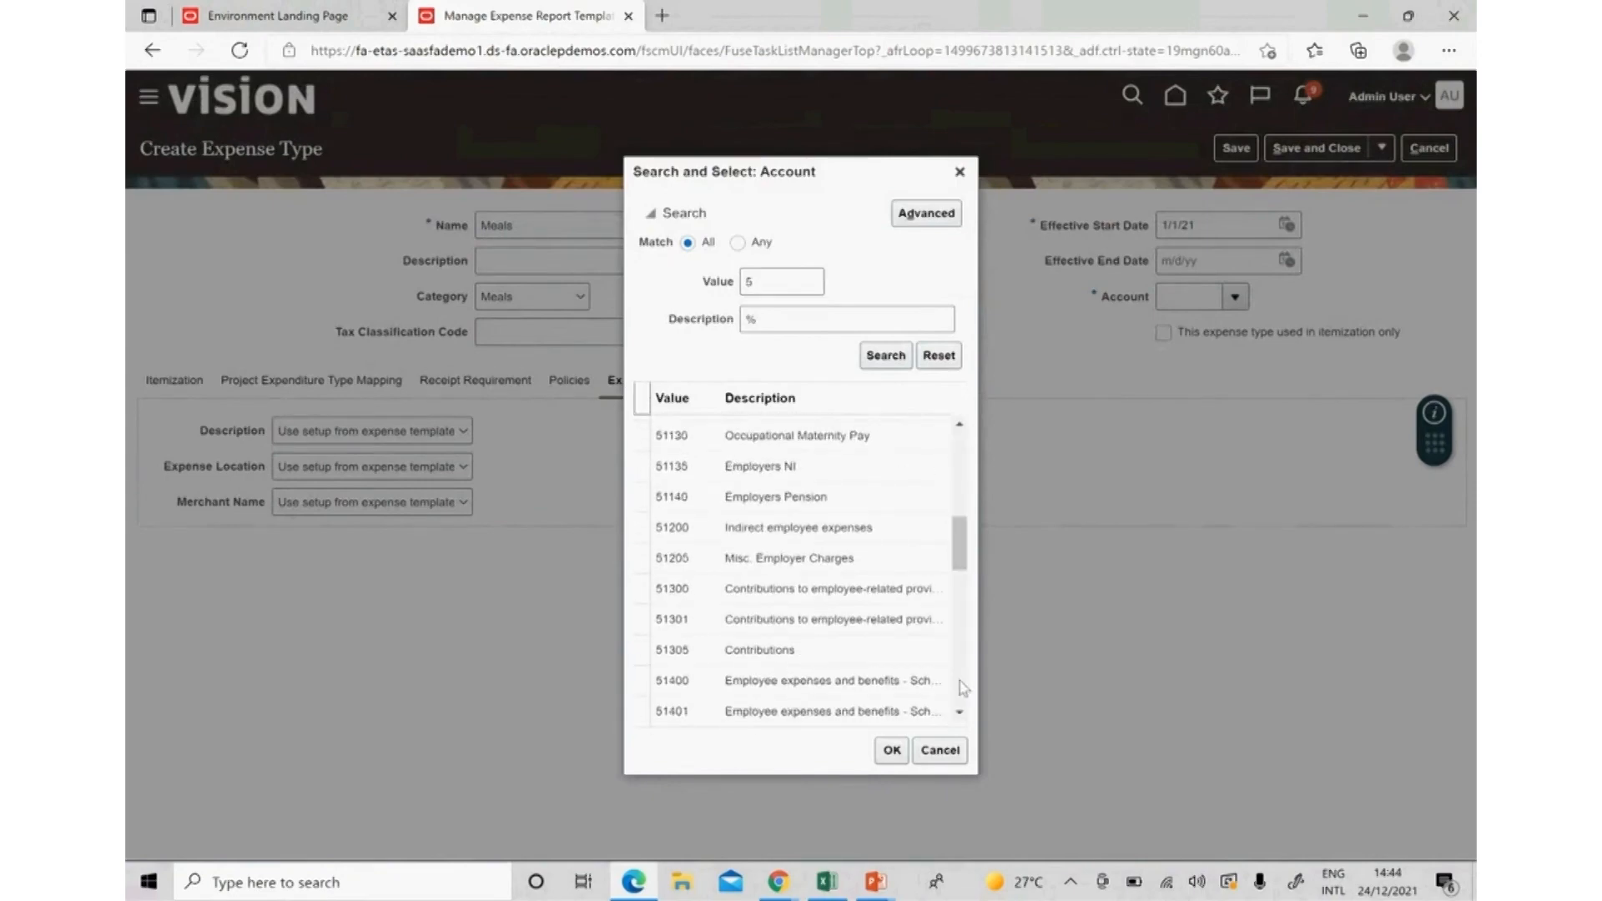
scroll(963, 686, down, 5)
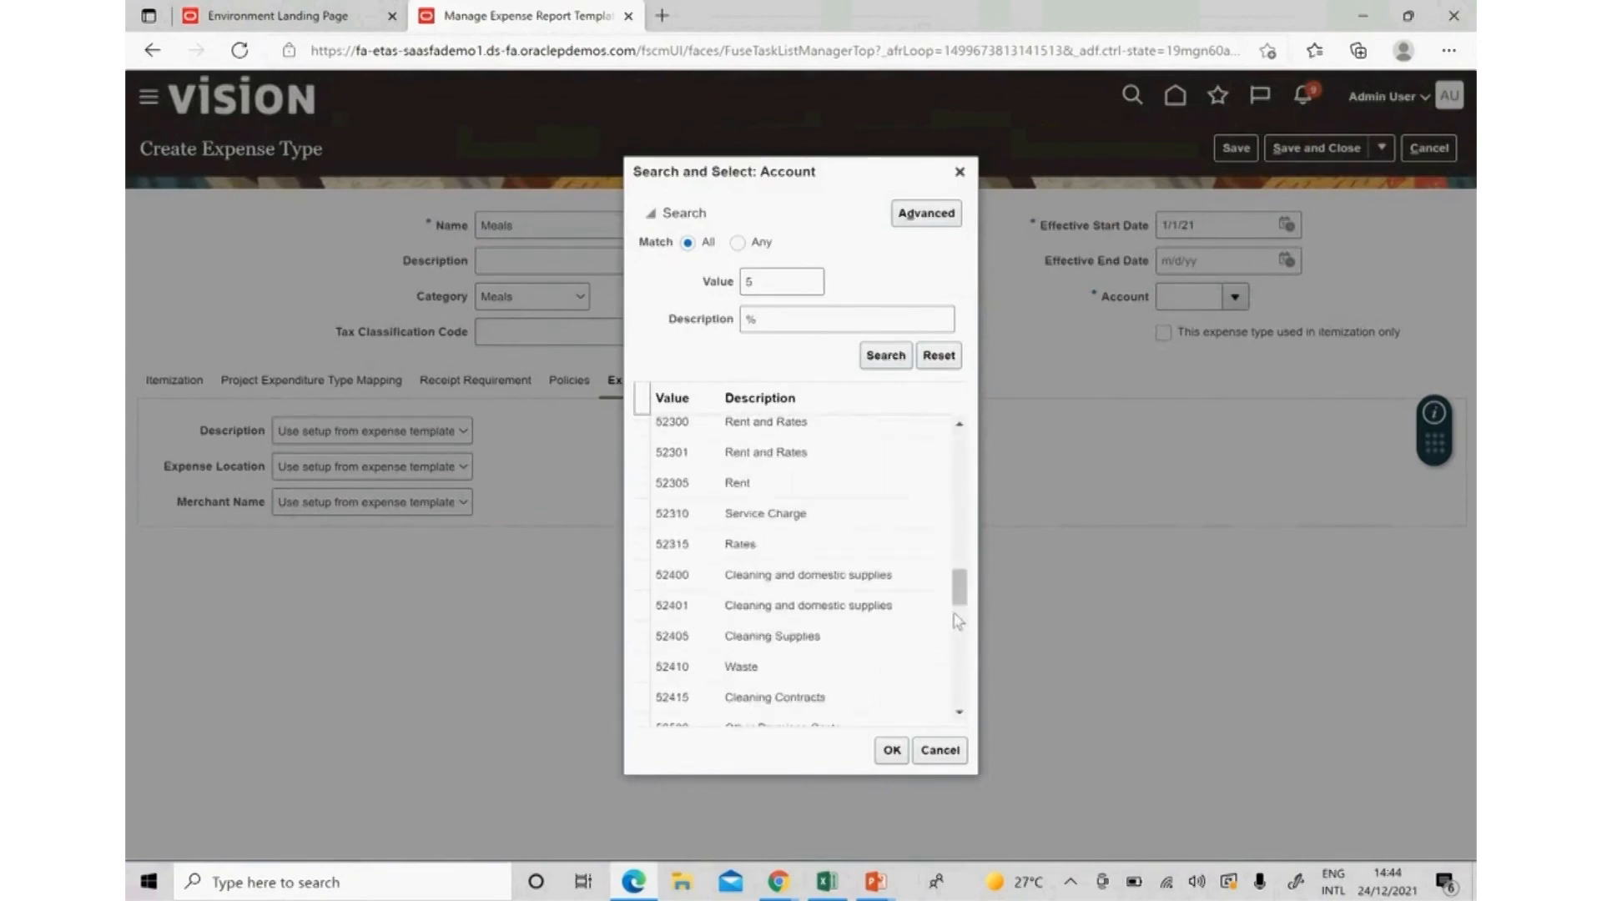
click(868, 520)
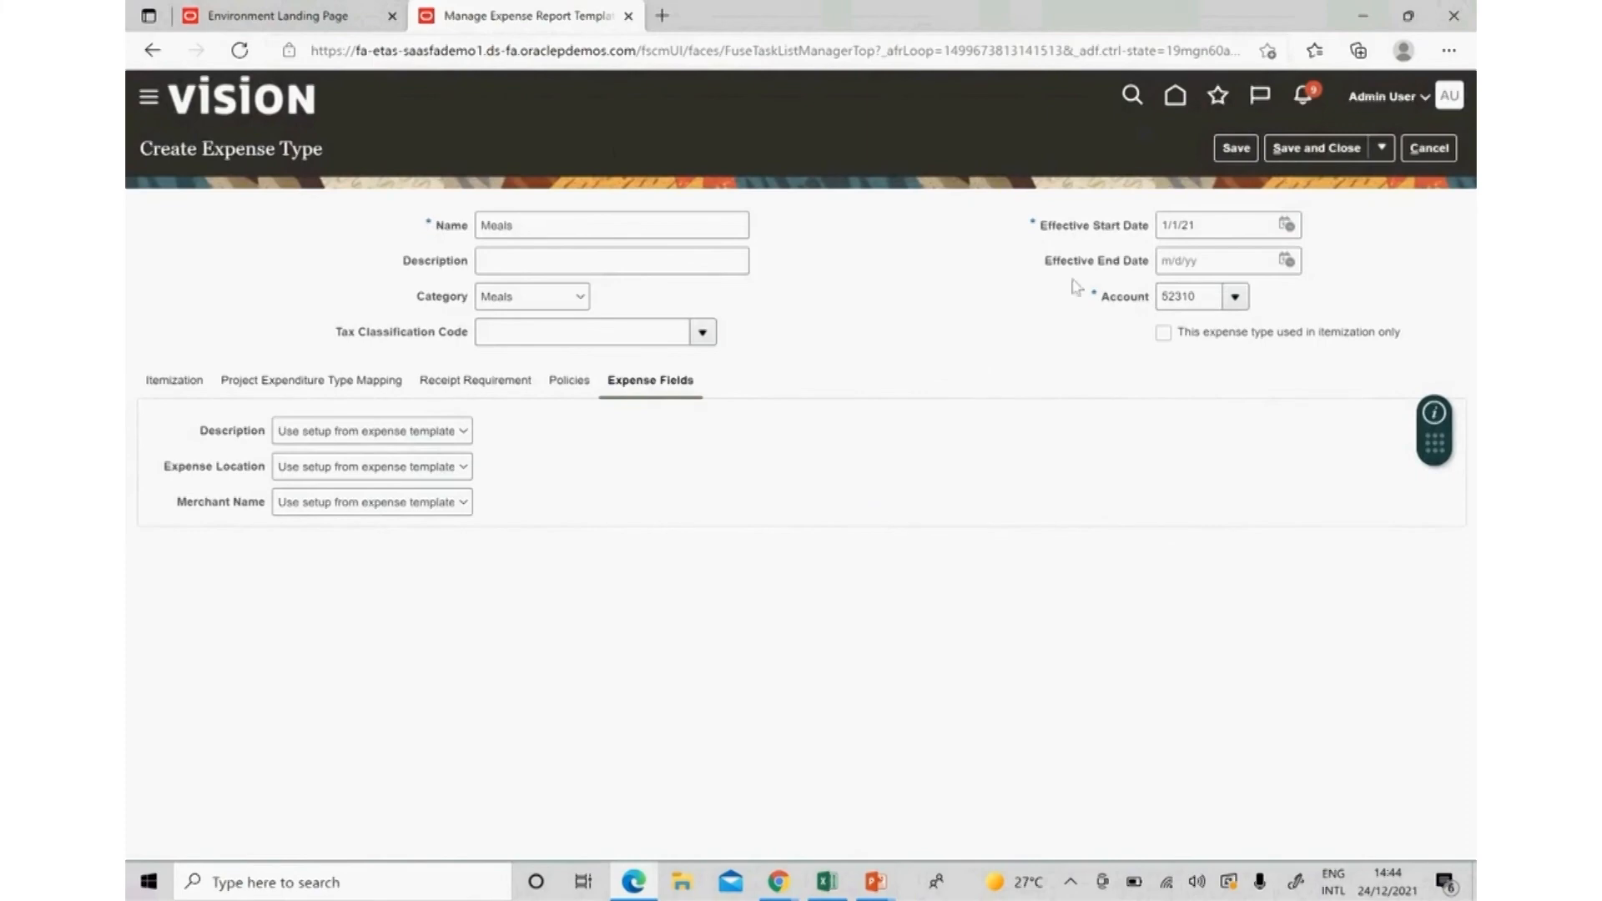
Save and close the new Meals expense type.
click(1345, 149)
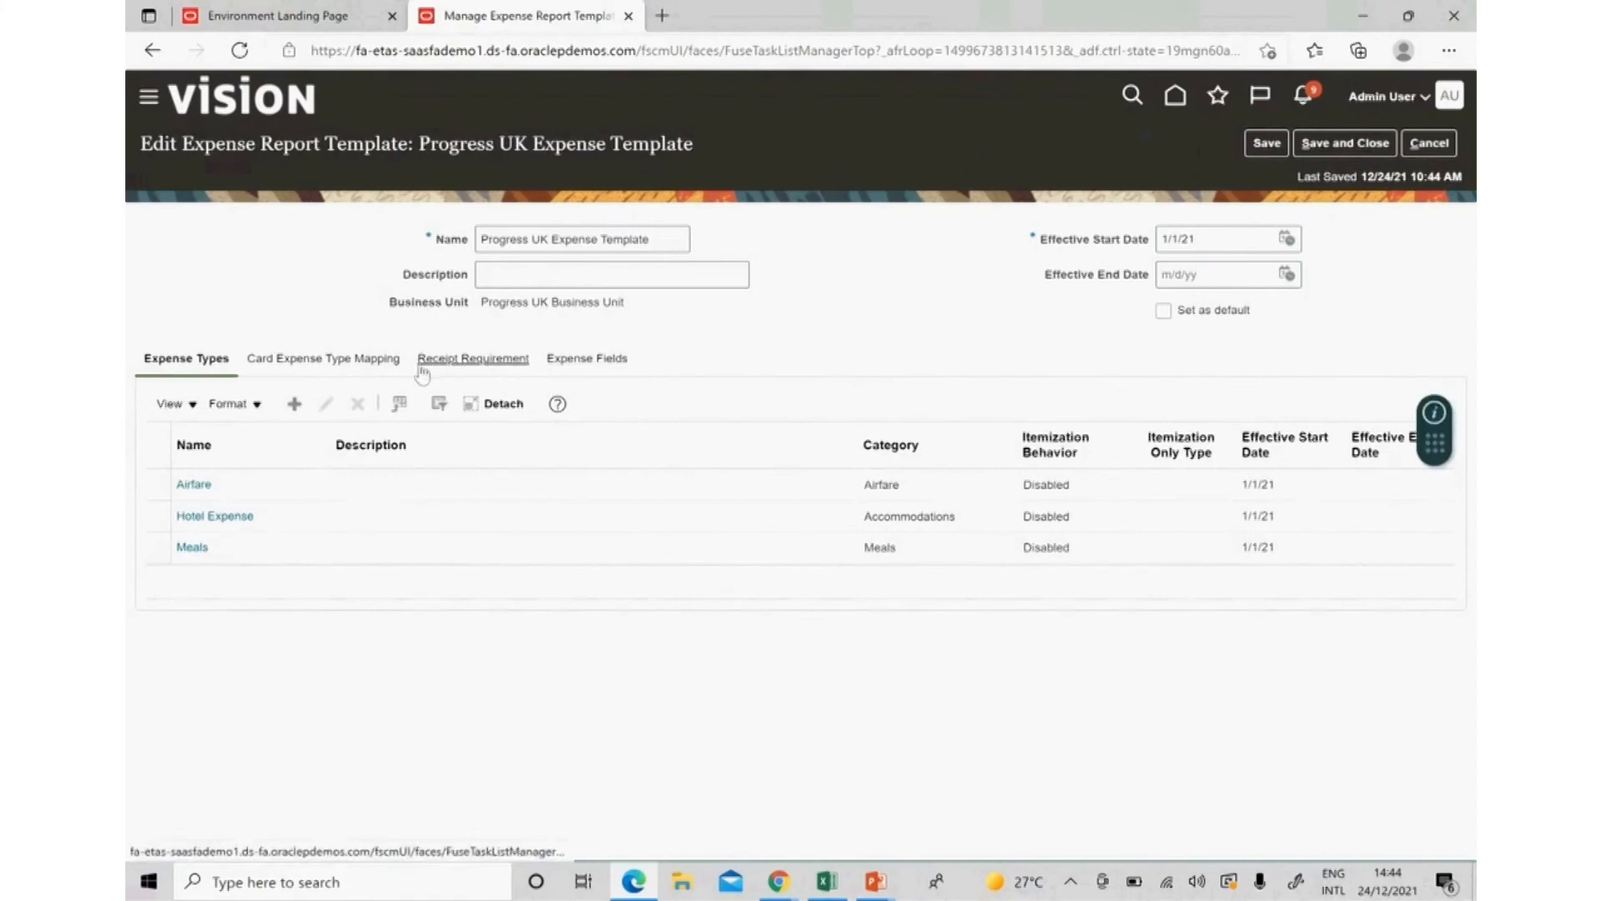
On Receipt Requirement, enable 'Apply receipt requirement rules to negative expense lines'.
click(493, 361)
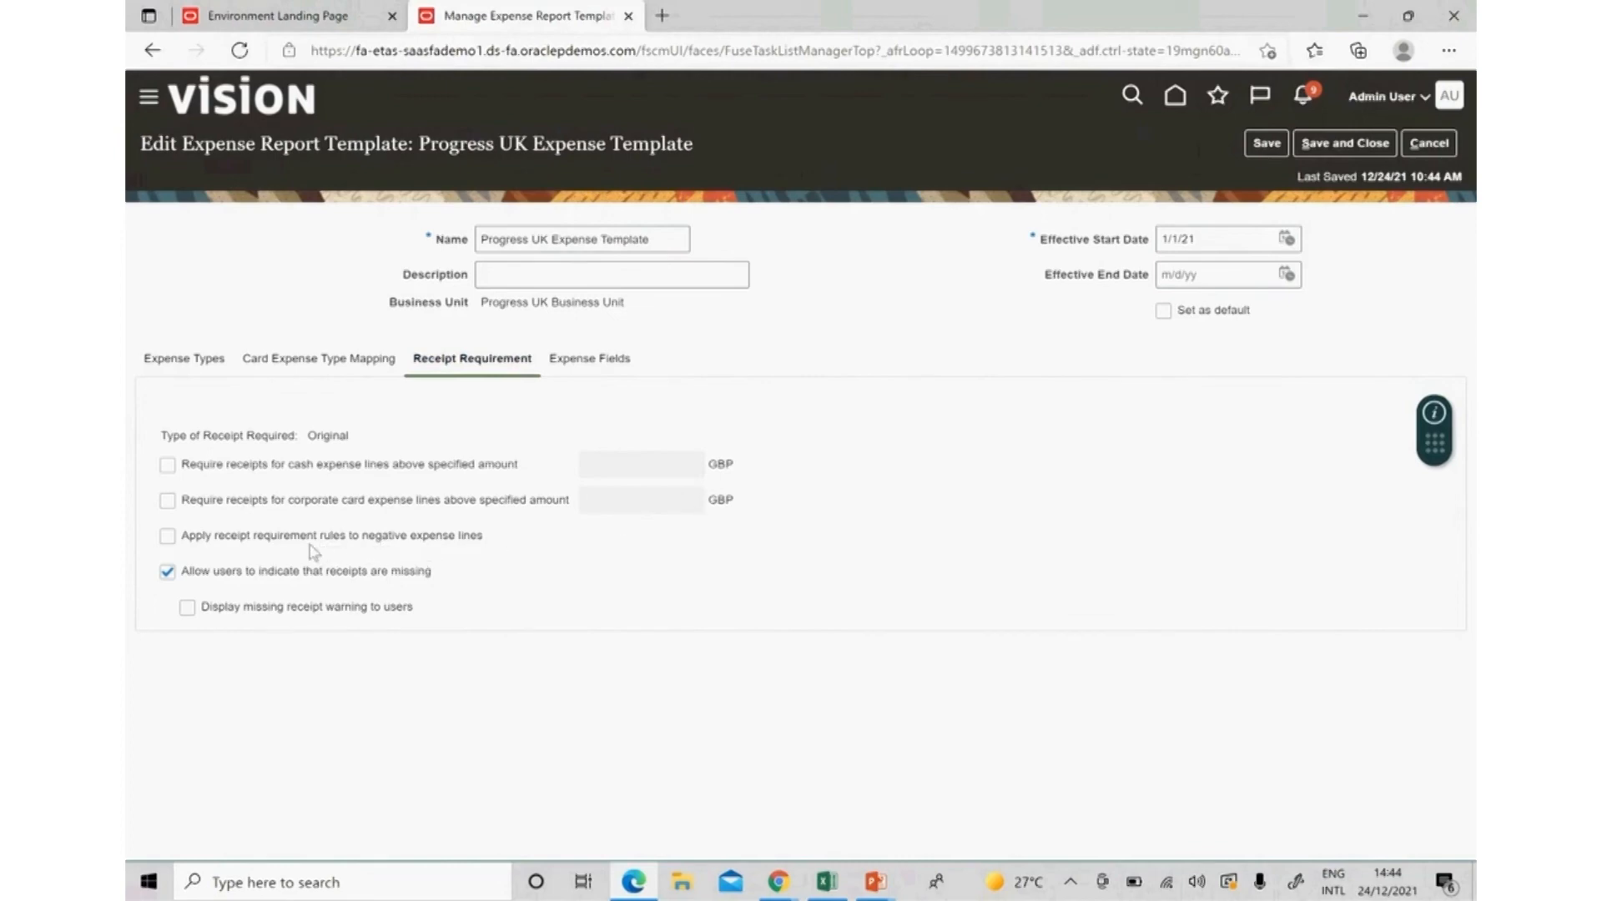
click(167, 536)
Enable missing-receipt warnings; make Description Required, Expense Location, Number of Days, Merchant Name Optional.
click(188, 608)
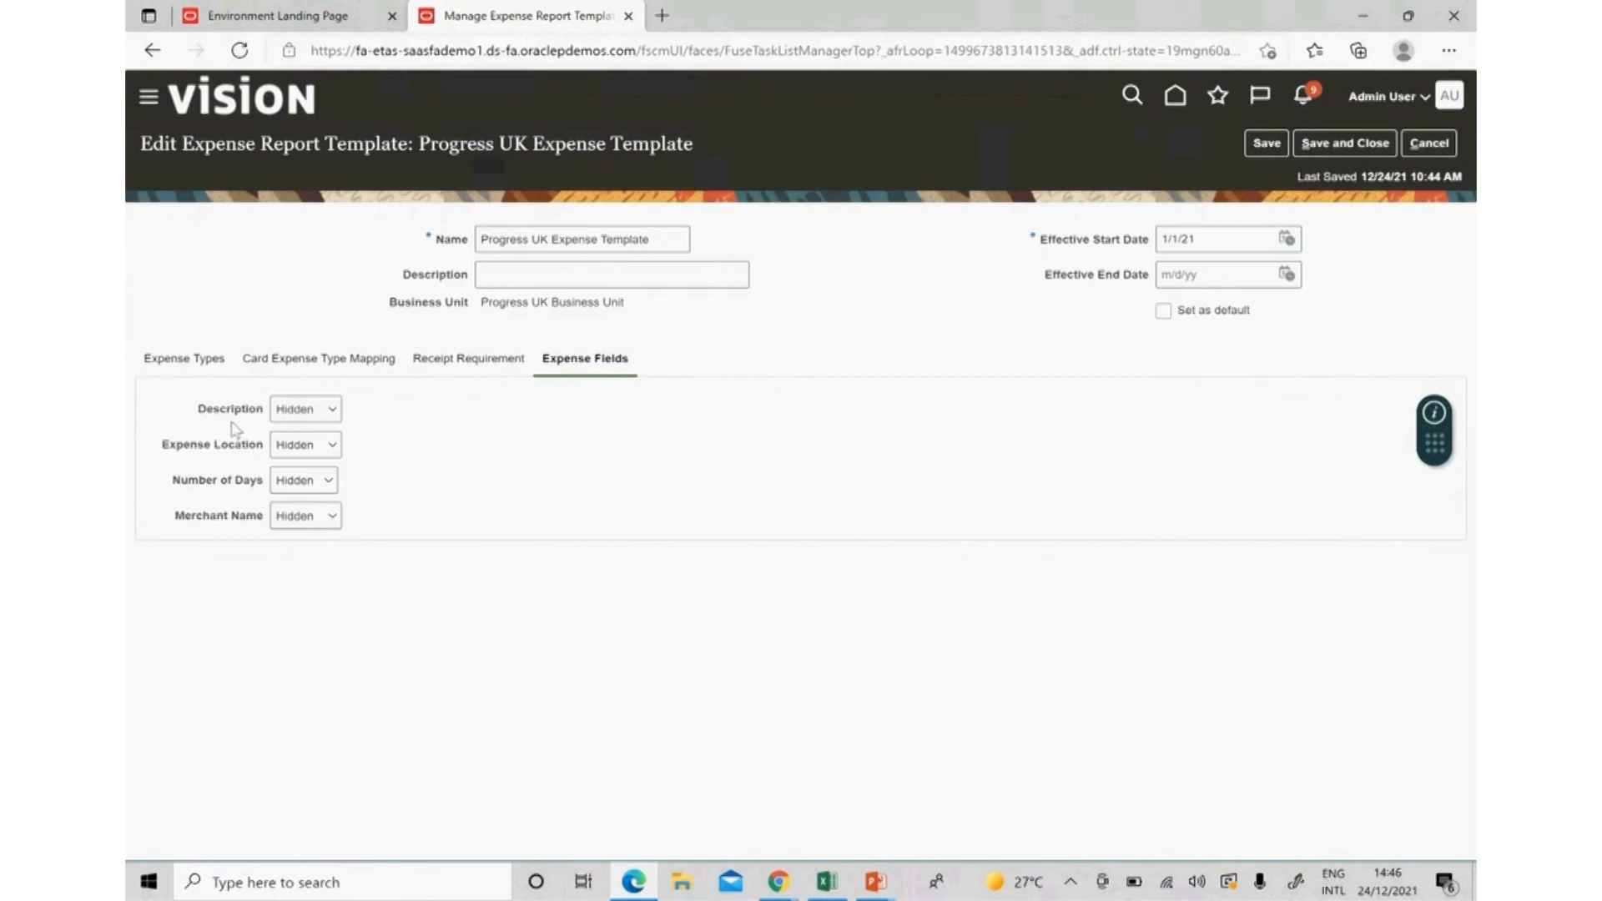
click(331, 410)
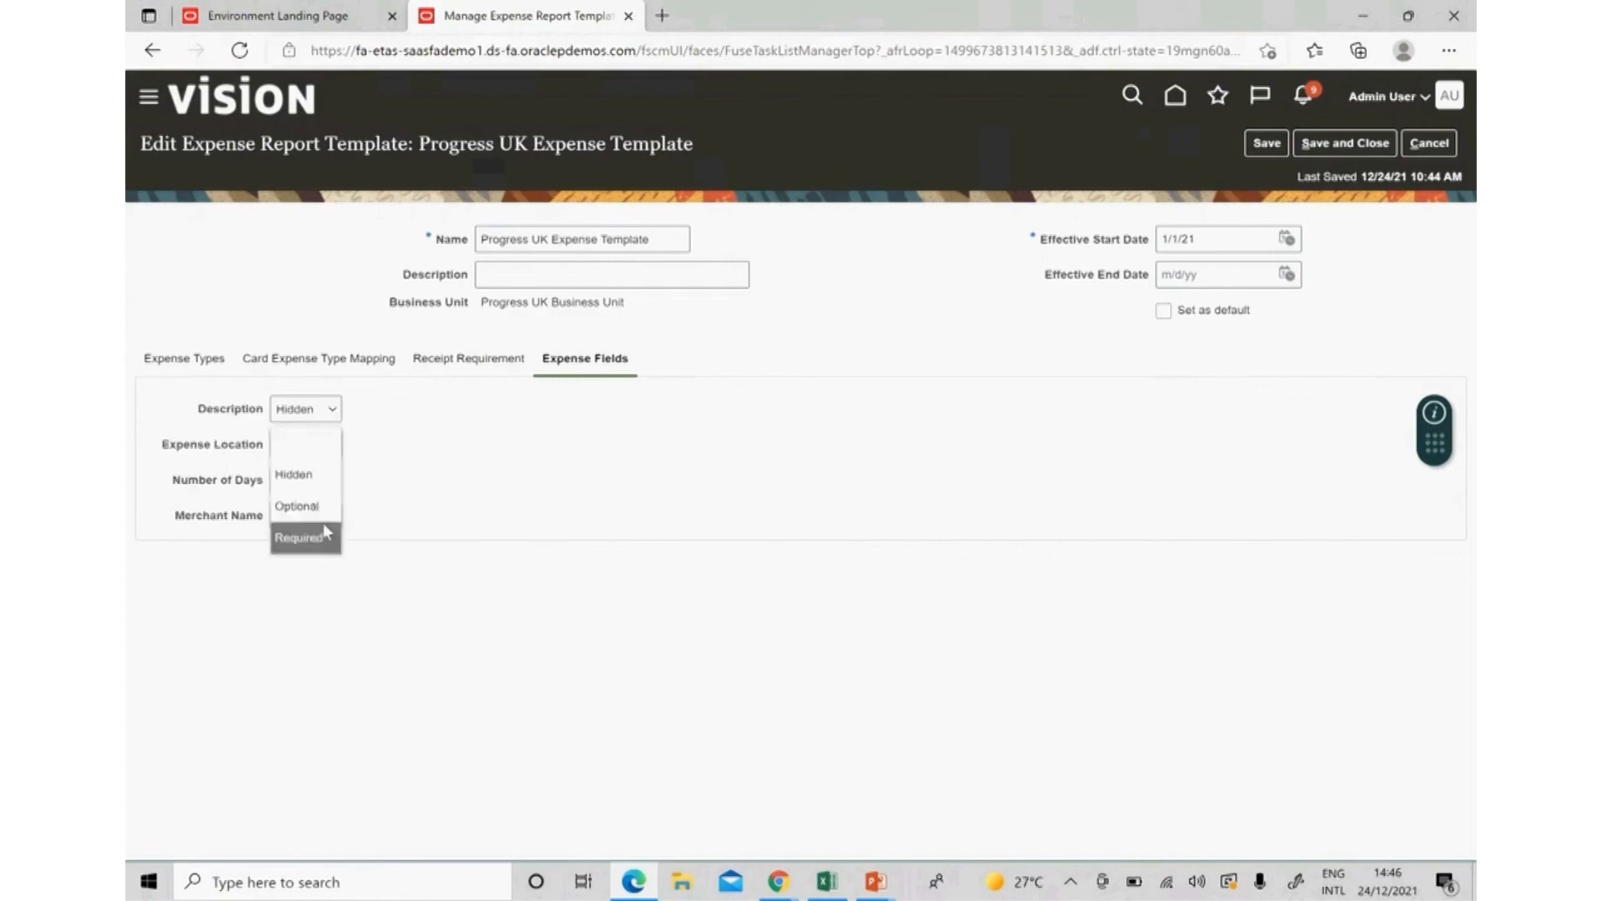
click(322, 550)
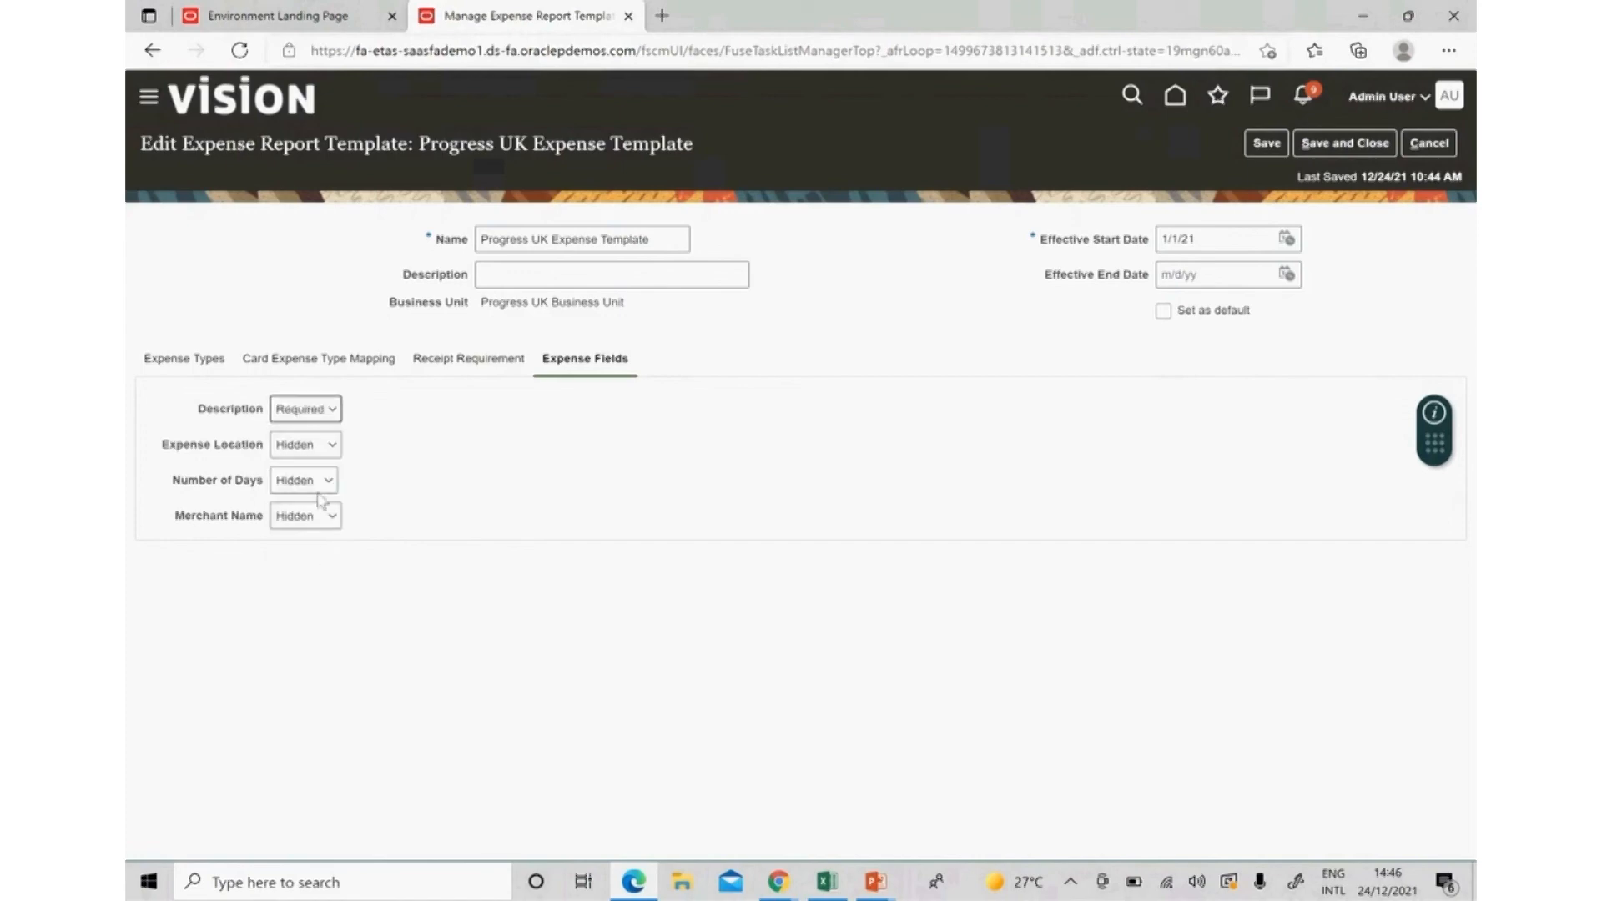
click(309, 449)
click(318, 553)
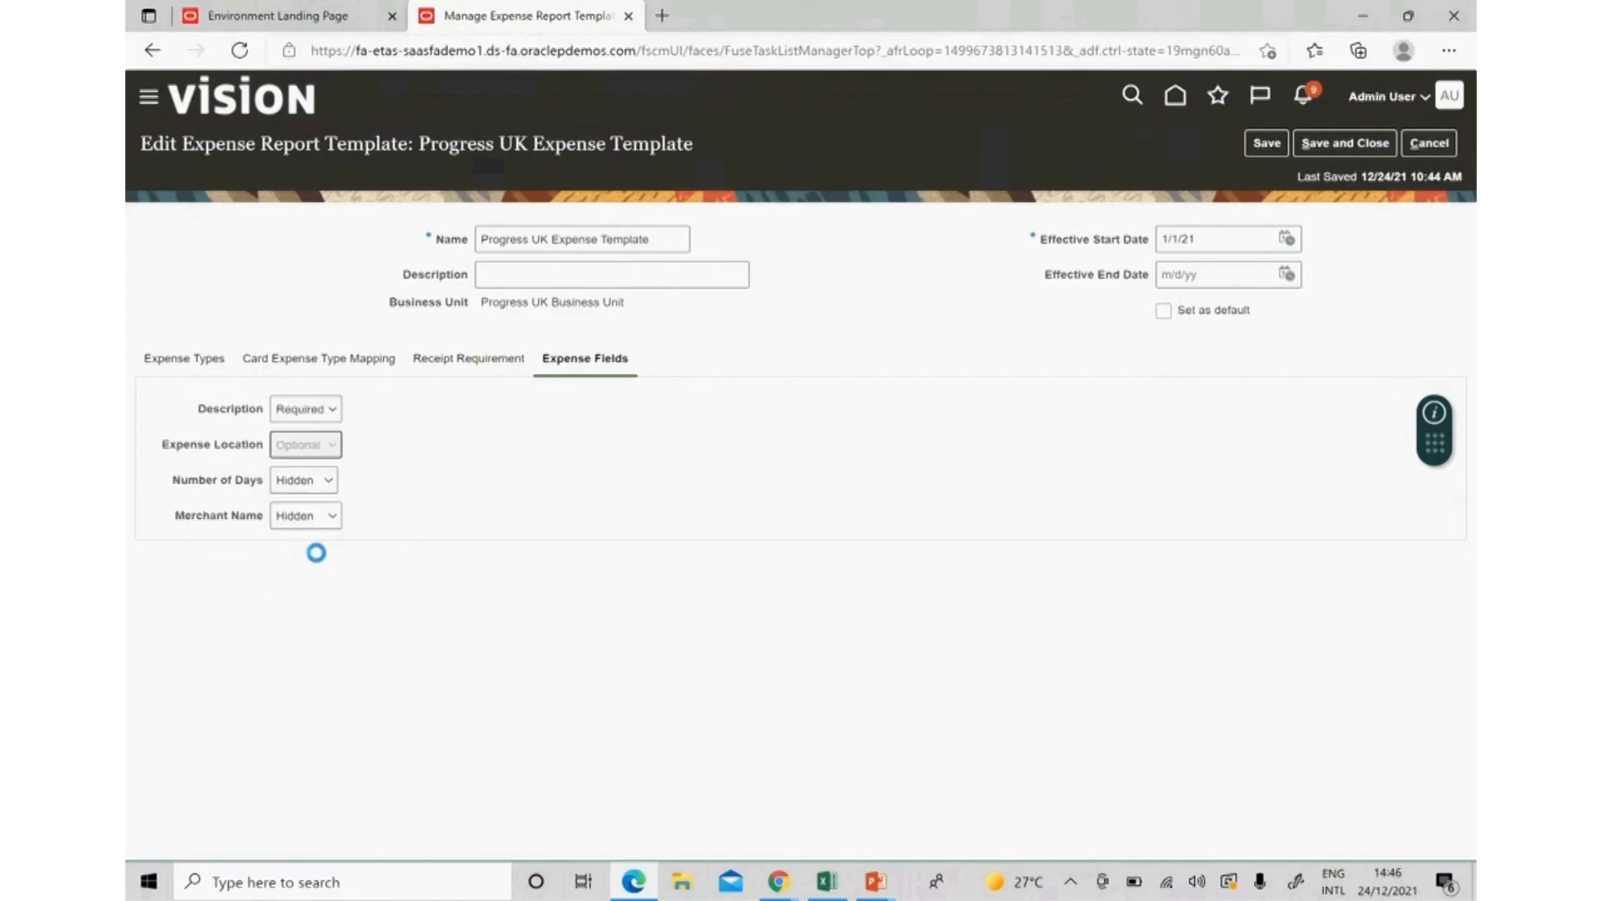
click(307, 516)
click(332, 580)
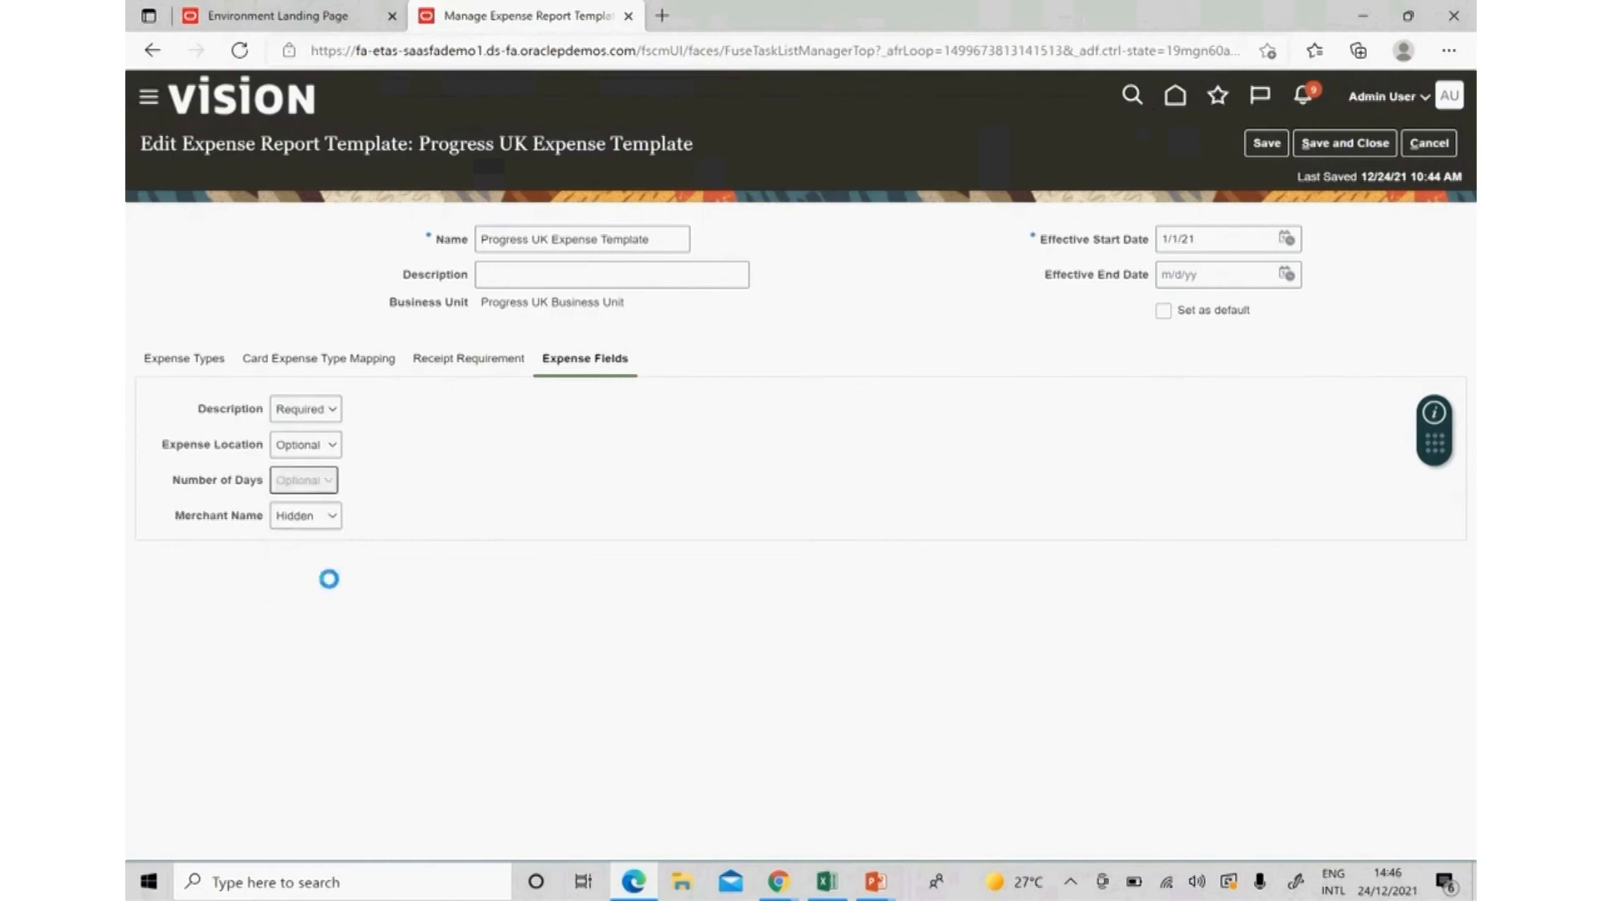
click(305, 515)
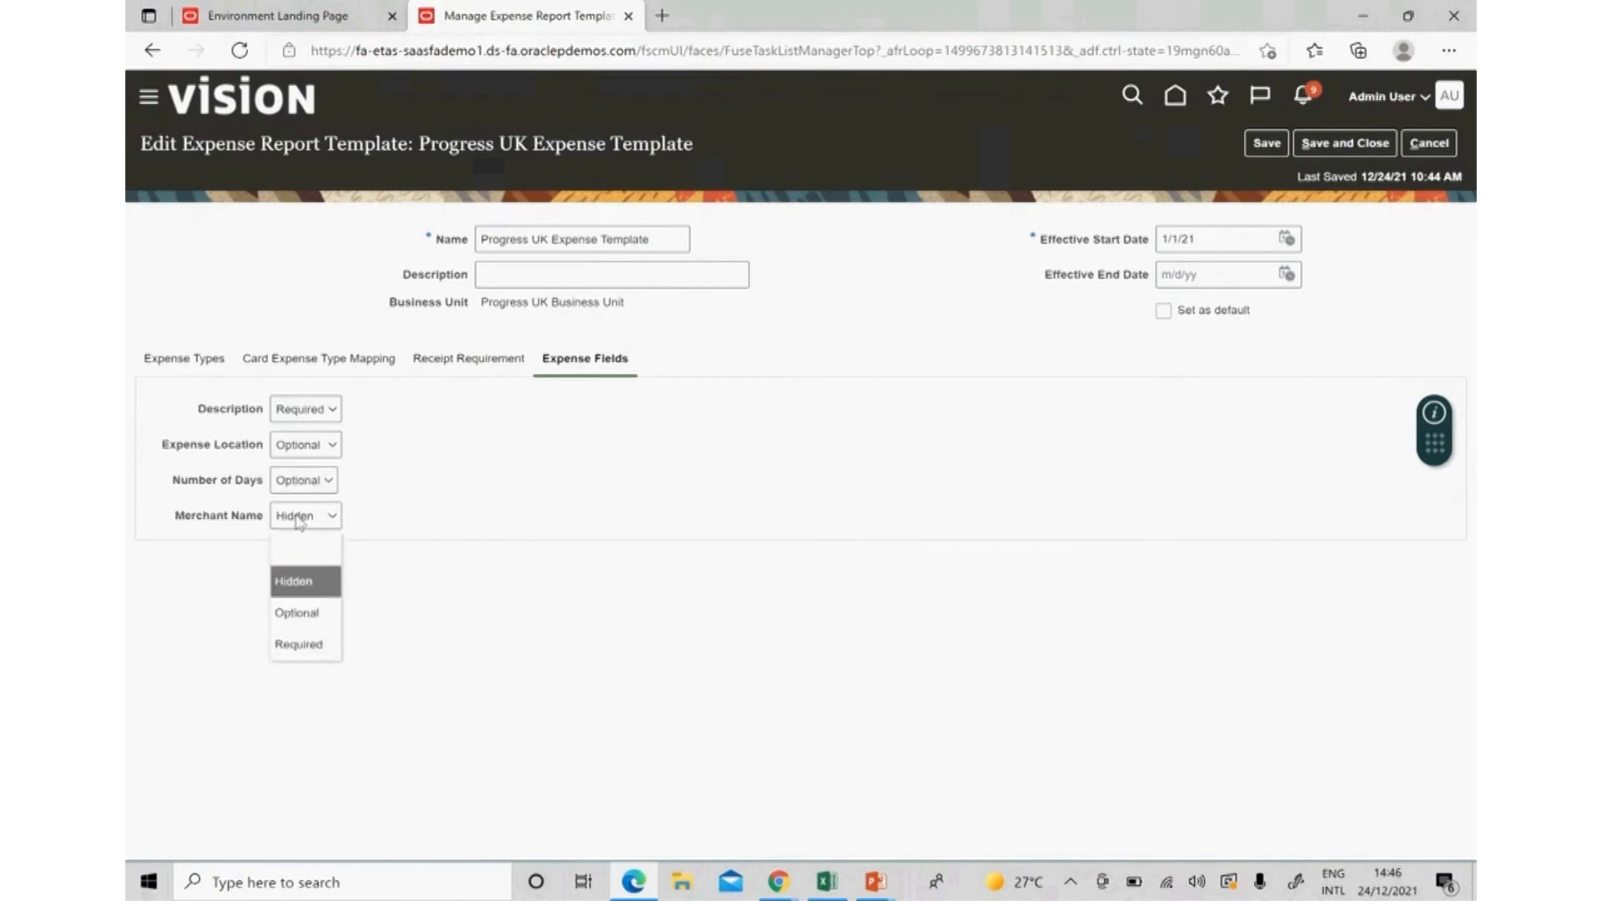
click(314, 609)
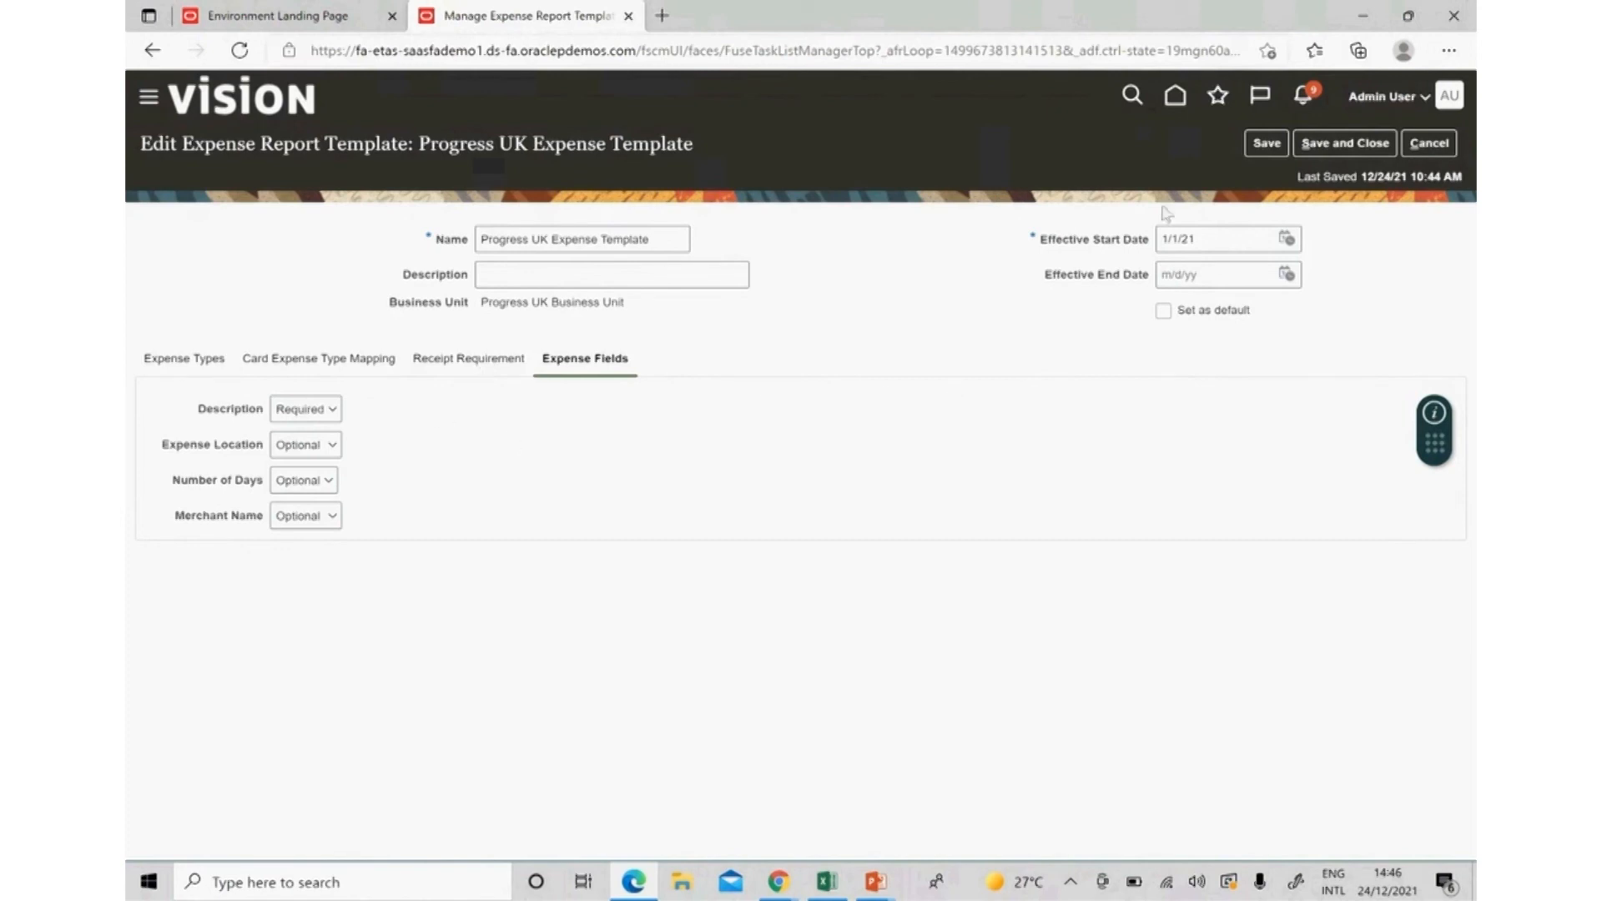
Mark Progress UK Expense Template as the default and save and close it.
click(1164, 316)
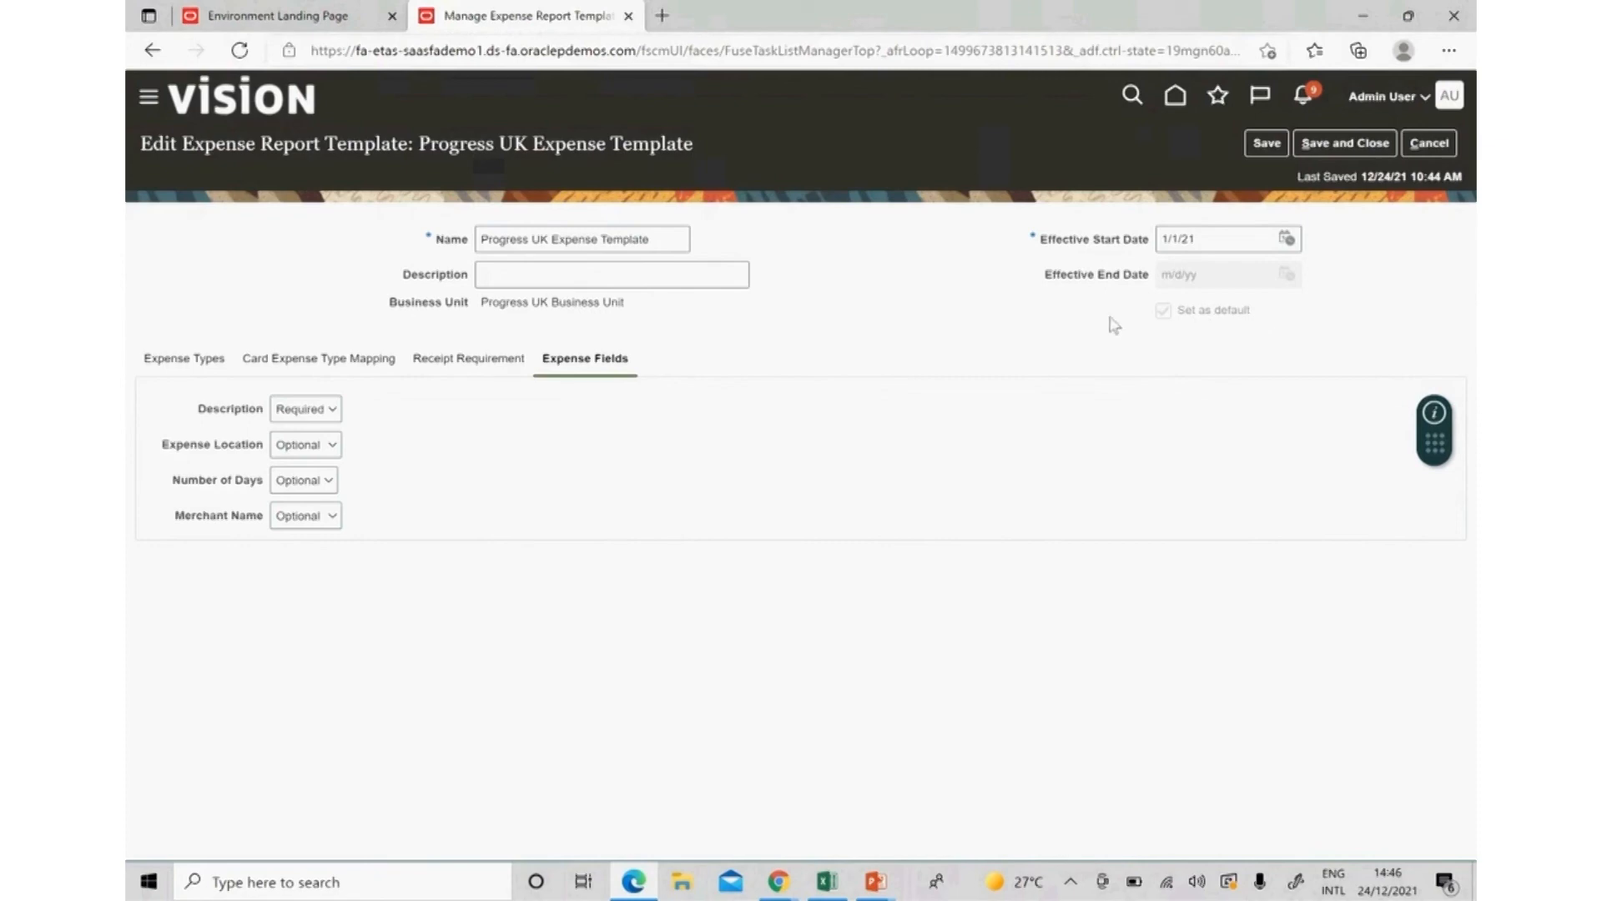
click(1339, 147)
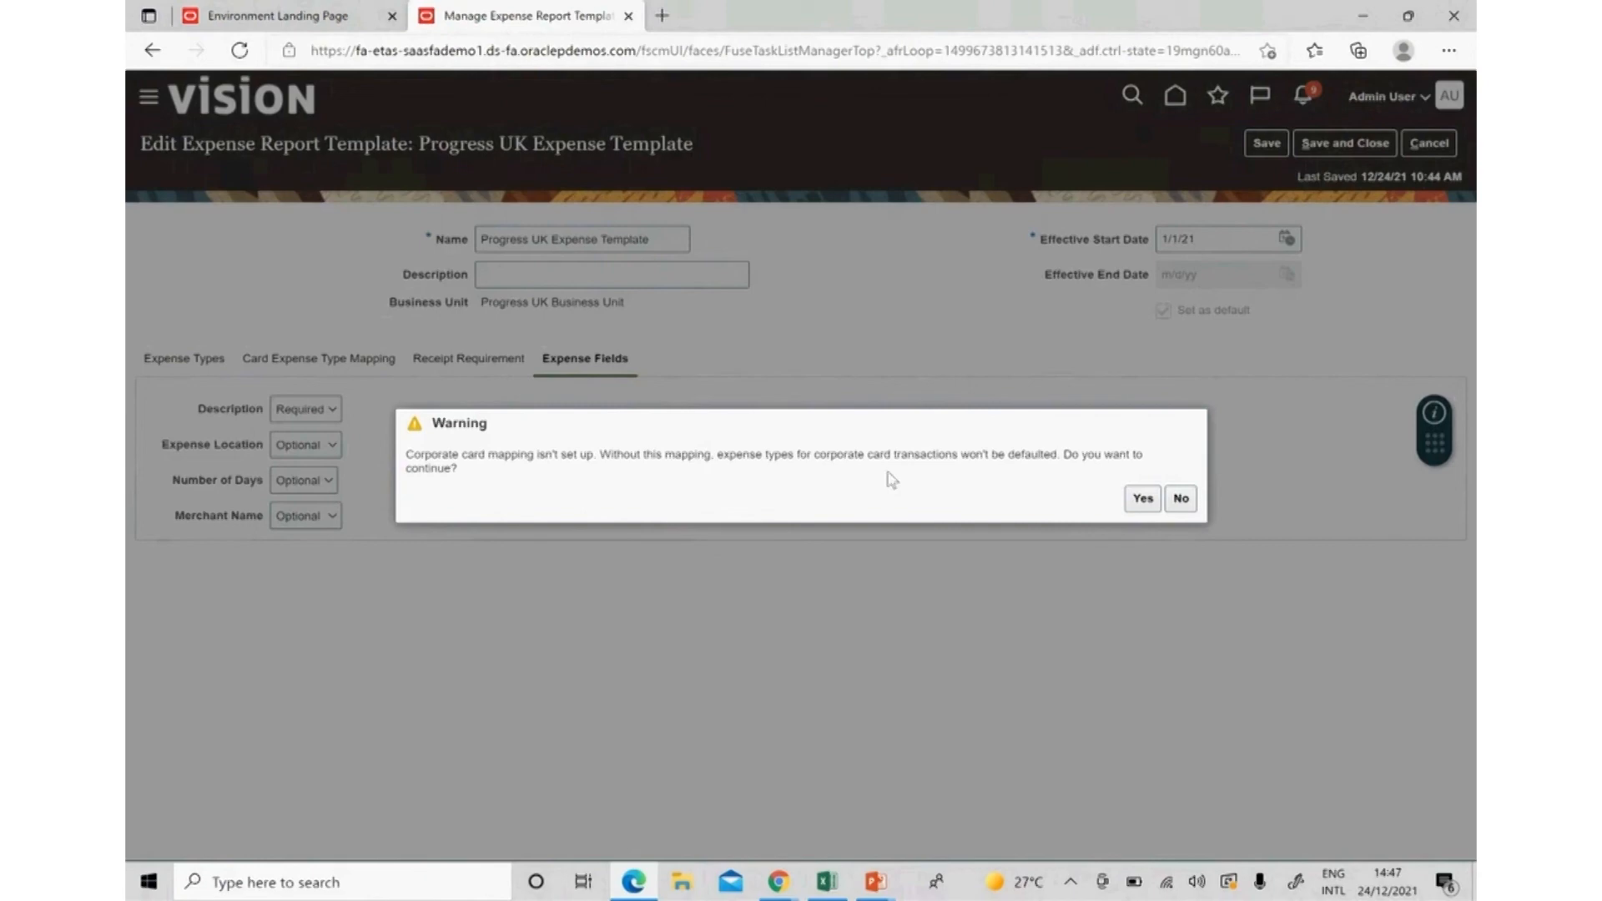
Confirm saving without corporate card mapping and finish Manage Expense Report Templates.
click(1141, 501)
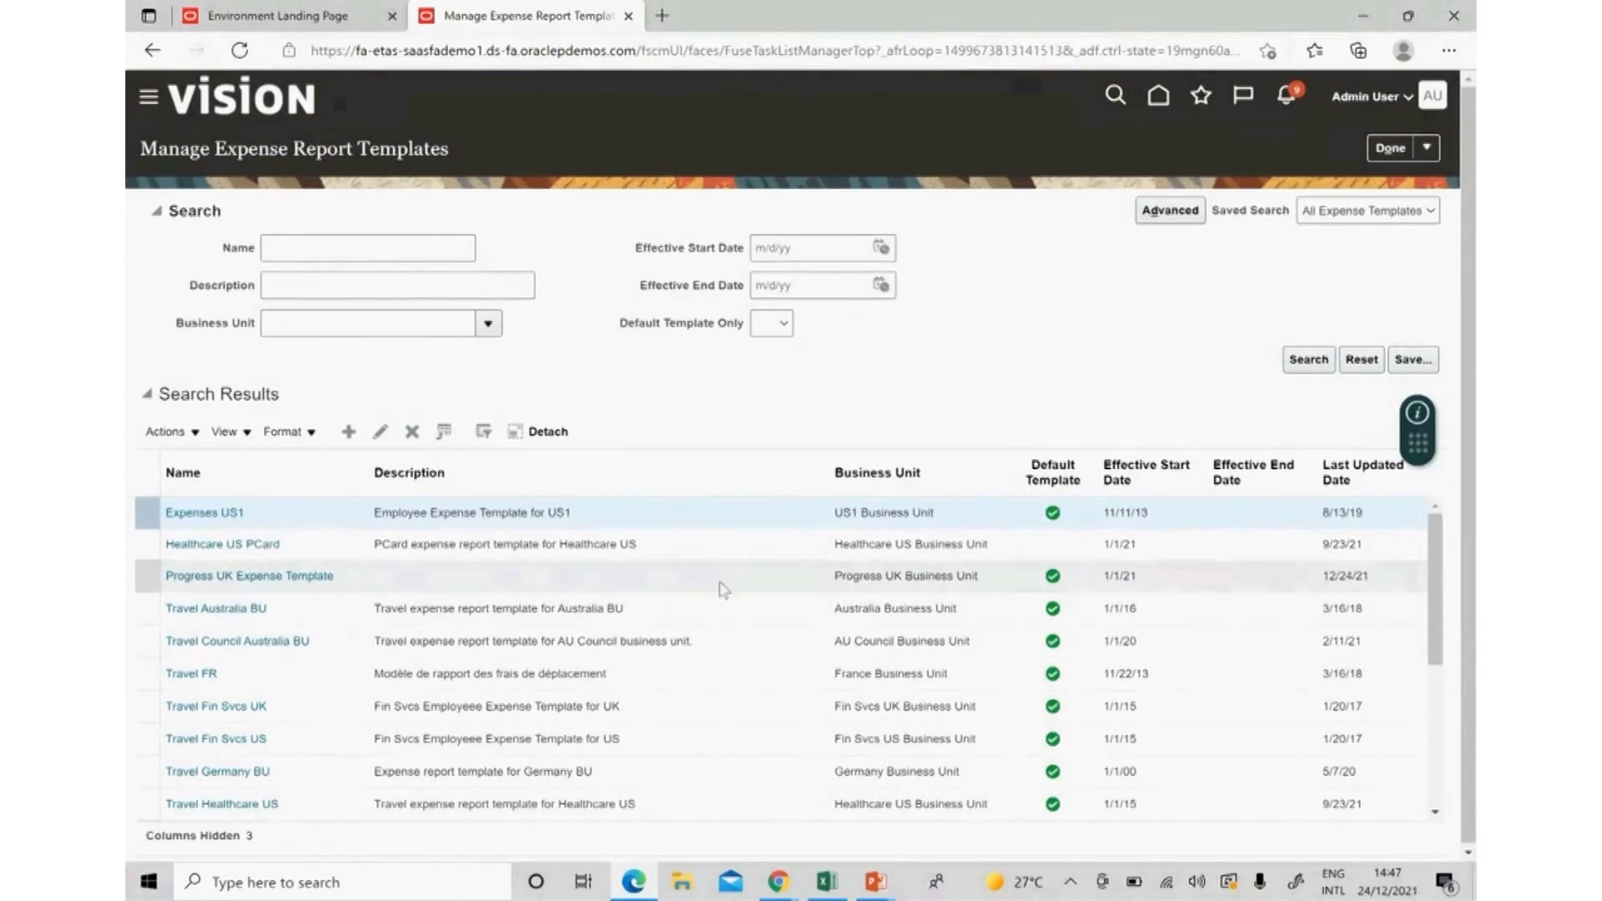
click(1392, 151)
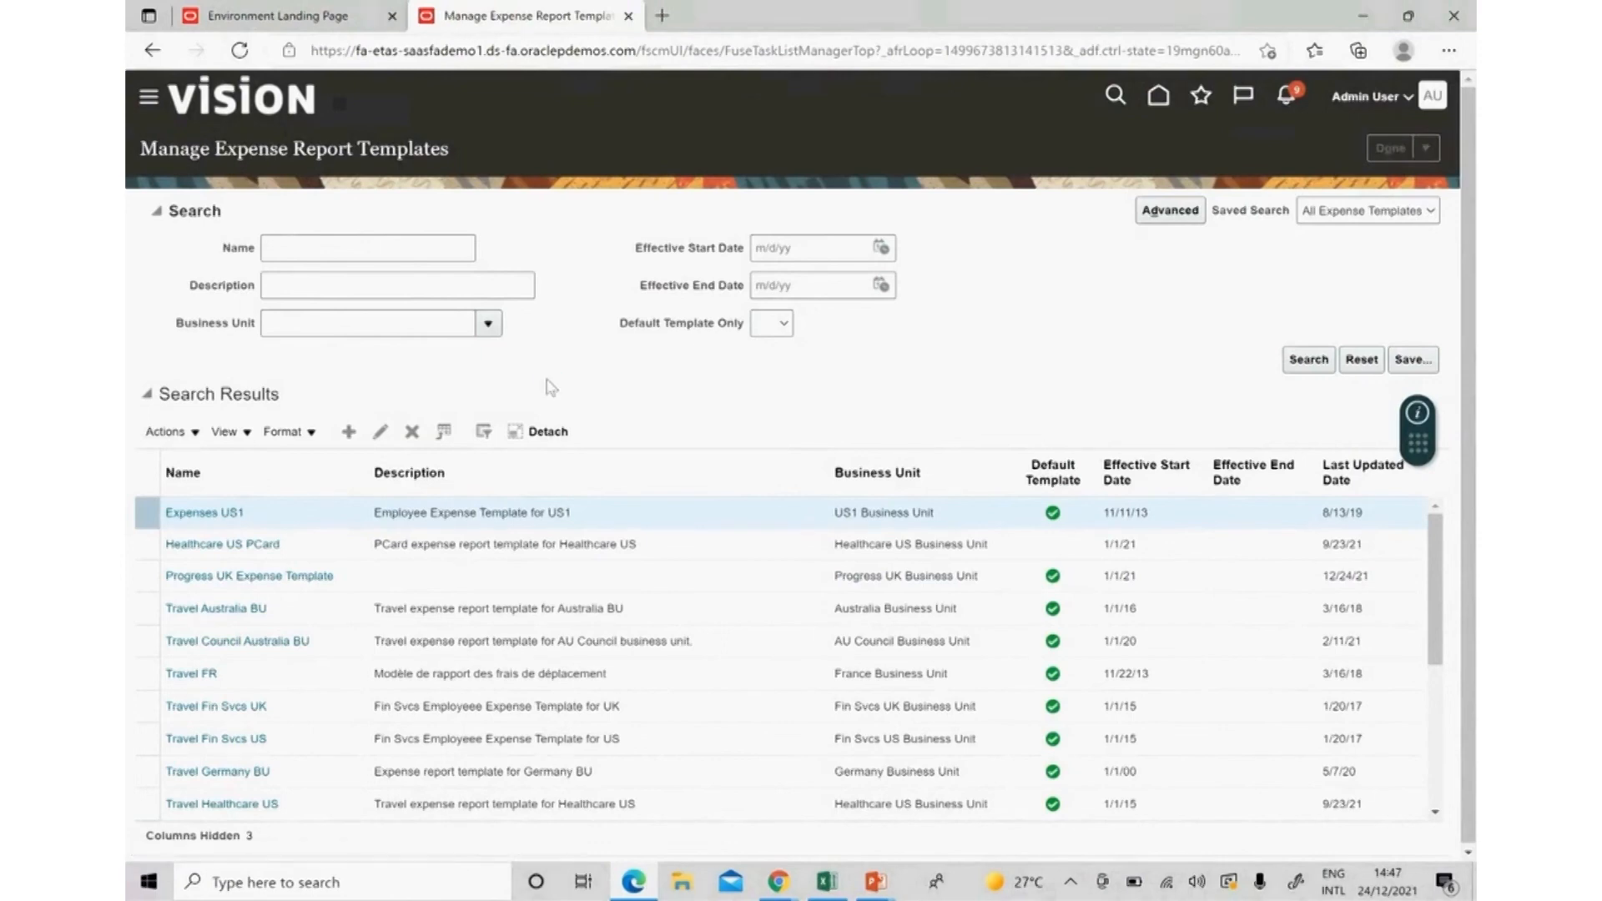